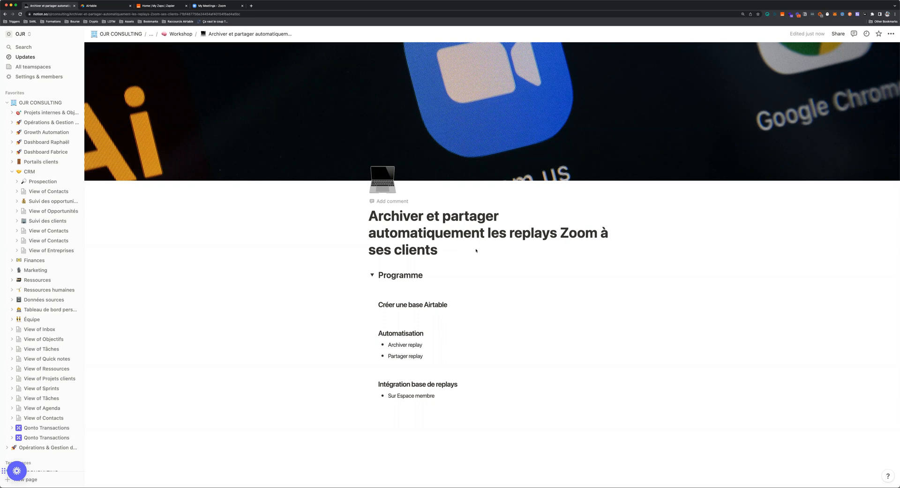
Read through the Programme section of the workshop page on archiving and sharing Zoom replays.
{"action": "scroll", "coordinate": [480, 248], "scroll_direction": "down", "scroll_amount": 1}
{"action": "scroll", "coordinate": [481, 248], "scroll_direction": "up", "scroll_amount": 1}
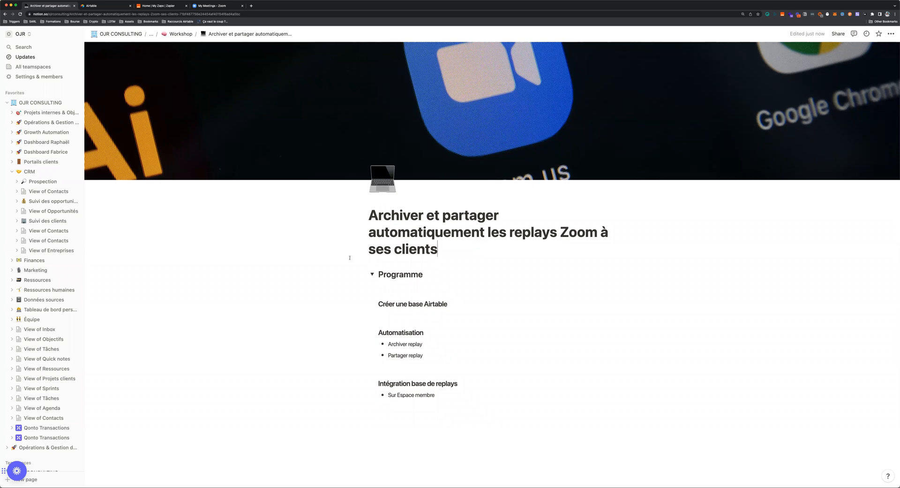
{"action": "scroll", "coordinate": [349, 257], "scroll_direction": "down", "scroll_amount": 1}
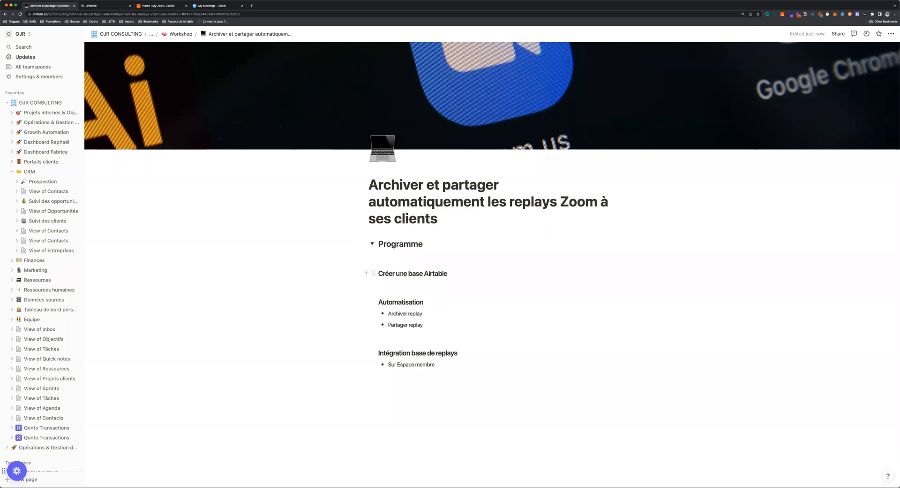
{"action": "scroll", "coordinate": [471, 267], "scroll_direction": "down", "scroll_amount": 1}
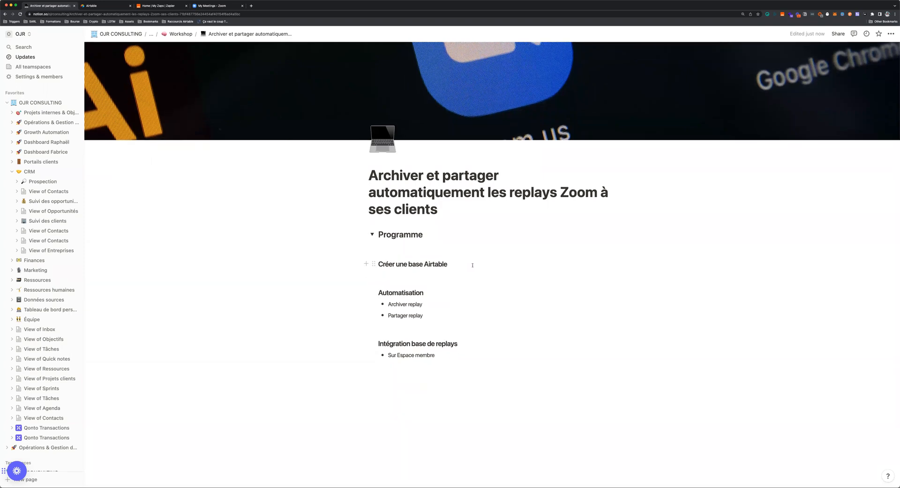
{"action": "scroll", "coordinate": [475, 264], "scroll_direction": "down", "scroll_amount": 1}
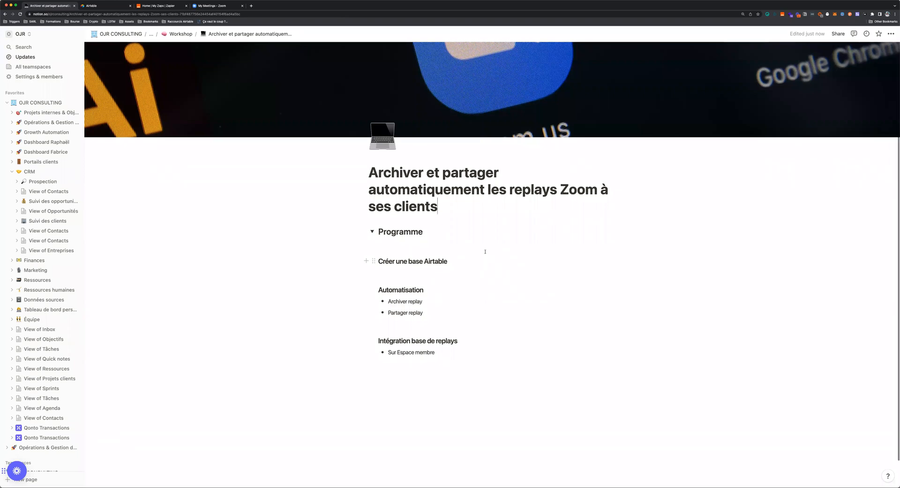
{"action": "scroll", "coordinate": [486, 256], "scroll_direction": "down", "scroll_amount": 1}
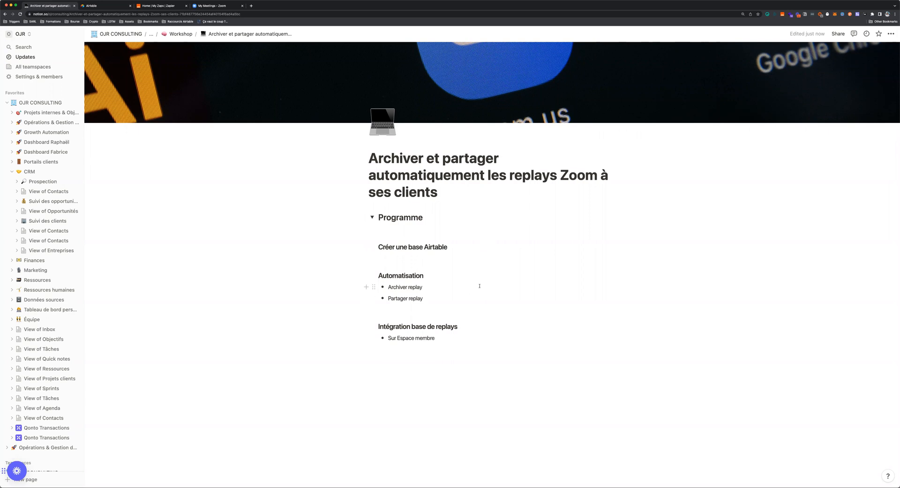
{"action": "scroll", "coordinate": [478, 289], "scroll_direction": "down", "scroll_amount": 1}
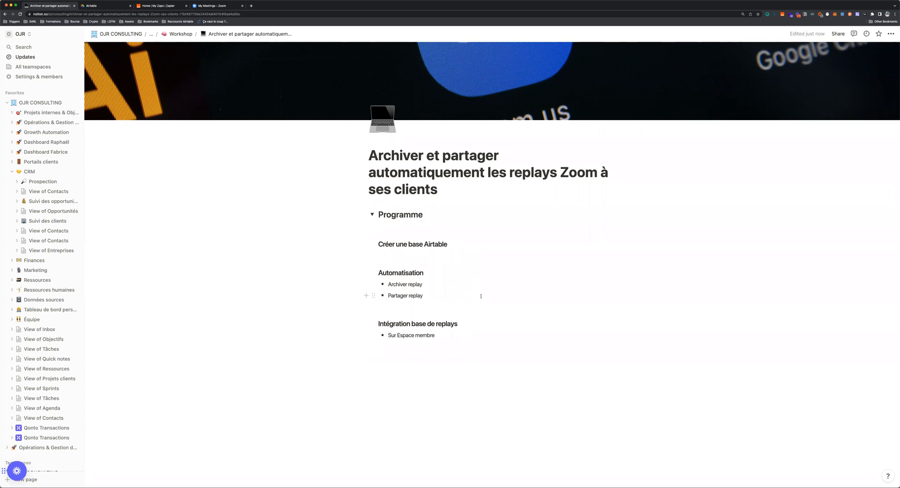
{"action": "scroll", "coordinate": [472, 318], "scroll_direction": "down", "scroll_amount": 3}
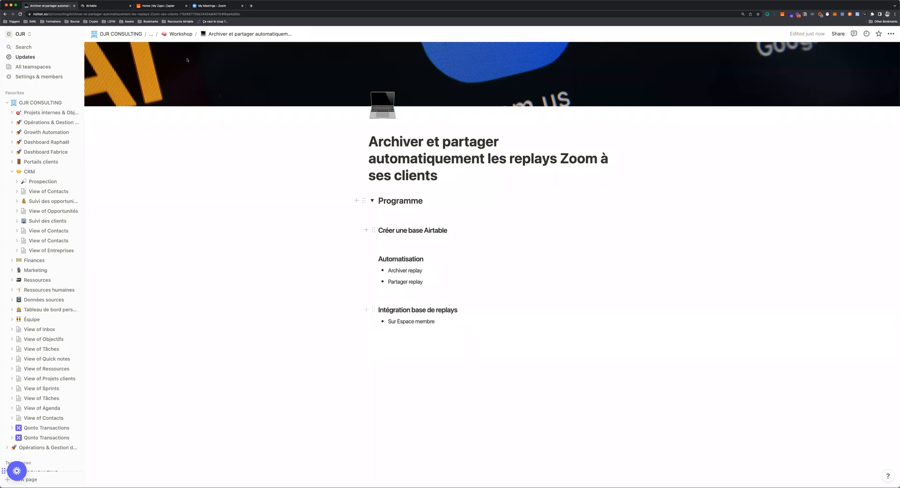
Switch to Airtable, create a new base in the OJR CONSULTING workspace and dismiss its getting-started suggestions.
{"action": "left_click", "coordinate": [106, 6]}
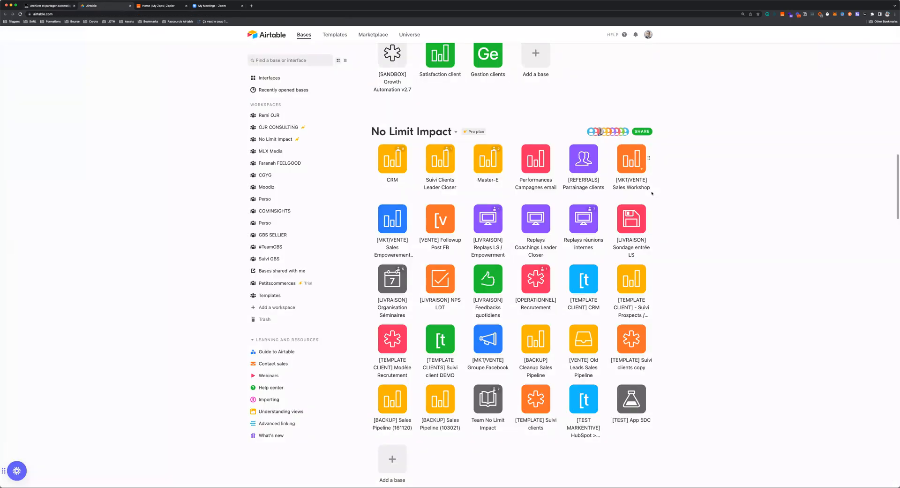
{"action": "scroll", "coordinate": [651, 193], "scroll_direction": "up", "scroll_amount": 7}
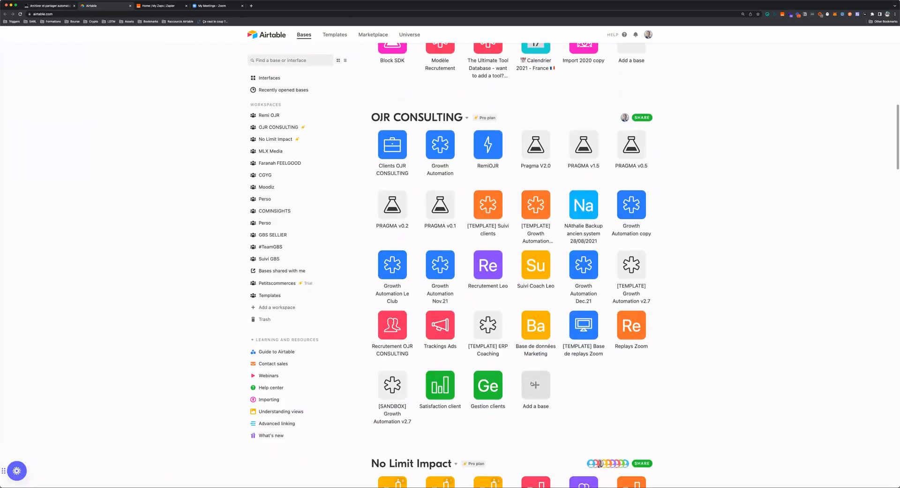
{"action": "left_click", "coordinate": [535, 384]}
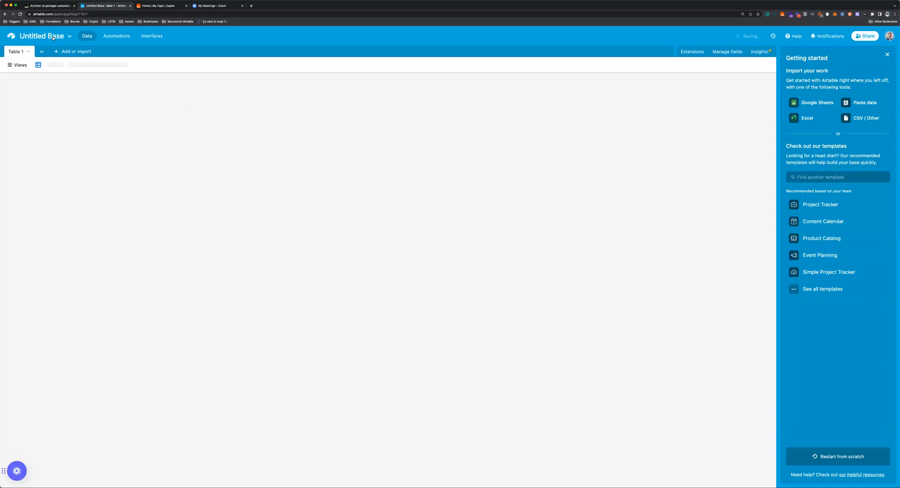
{"action": "left_click", "coordinate": [887, 55]}
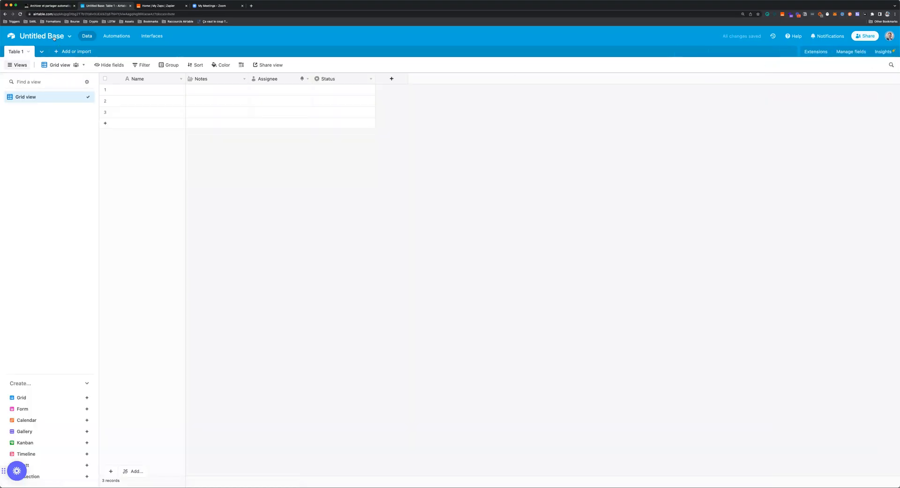
Rename the new base "Replays Nom du Programme" and give it the computer monitor icon.
{"action": "left_click", "coordinate": [56, 39]}
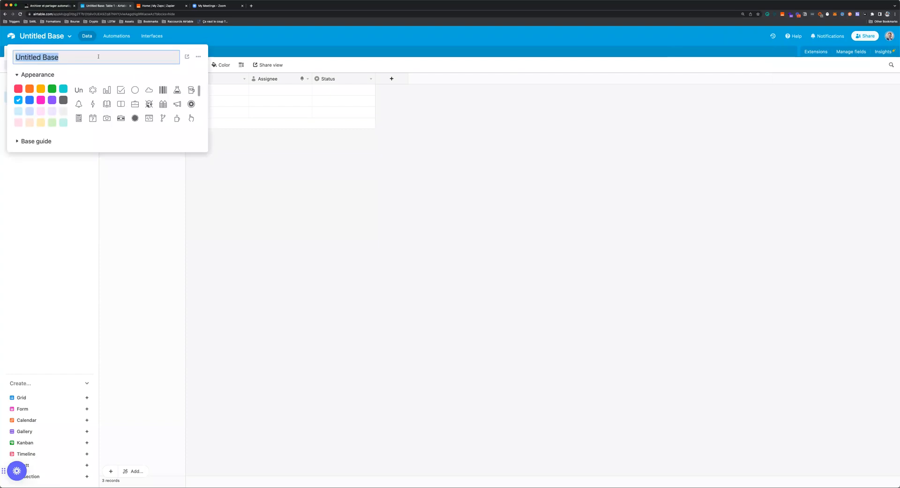
{"action": "type", "text": "Replays Programme"}
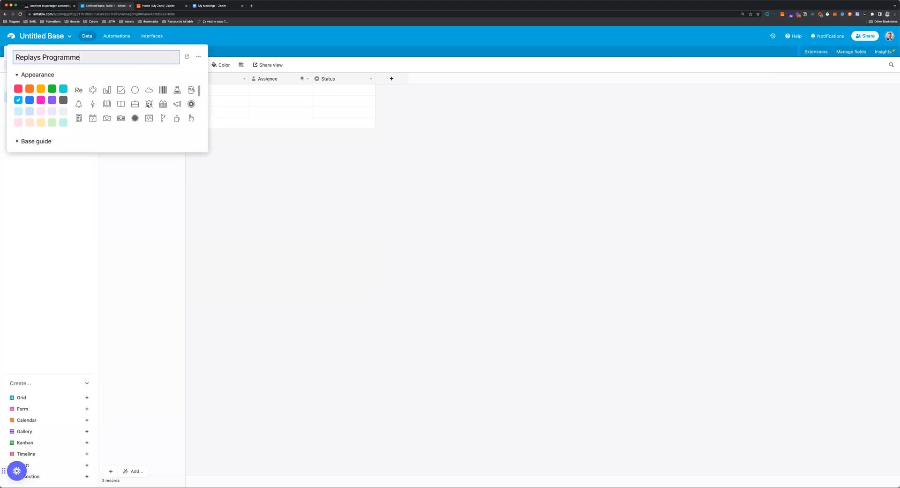
{"action": "type", "text": "Nom du"}
{"action": "key", "text": "Return"}
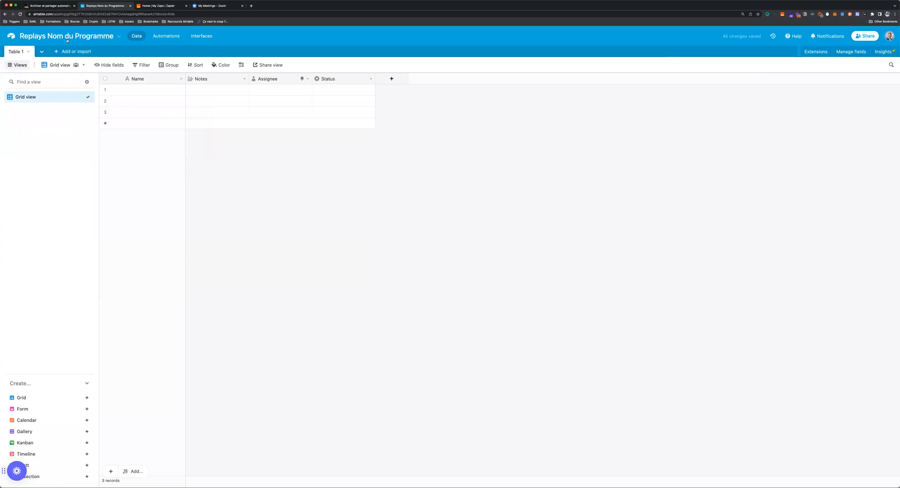
{"action": "left_click", "coordinate": [78, 41]}
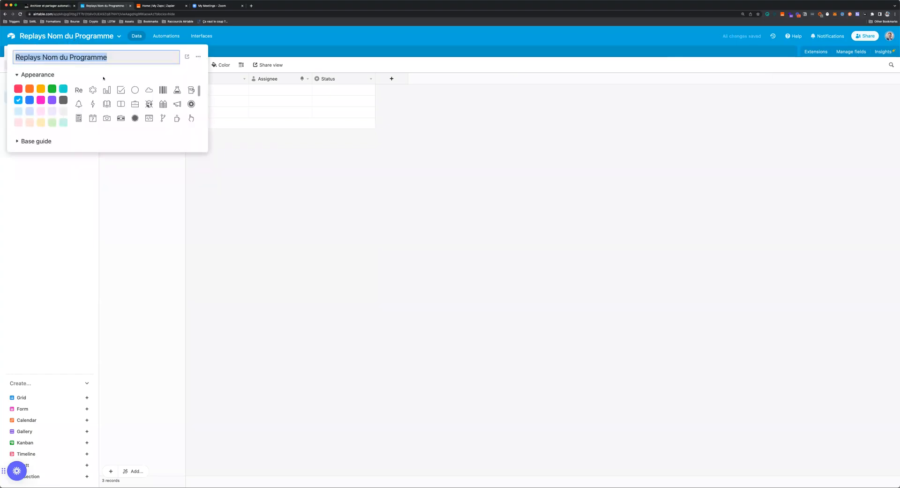
{"action": "scroll", "coordinate": [159, 102], "scroll_direction": "down", "scroll_amount": 3}
{"action": "left_click", "coordinate": [191, 97]}
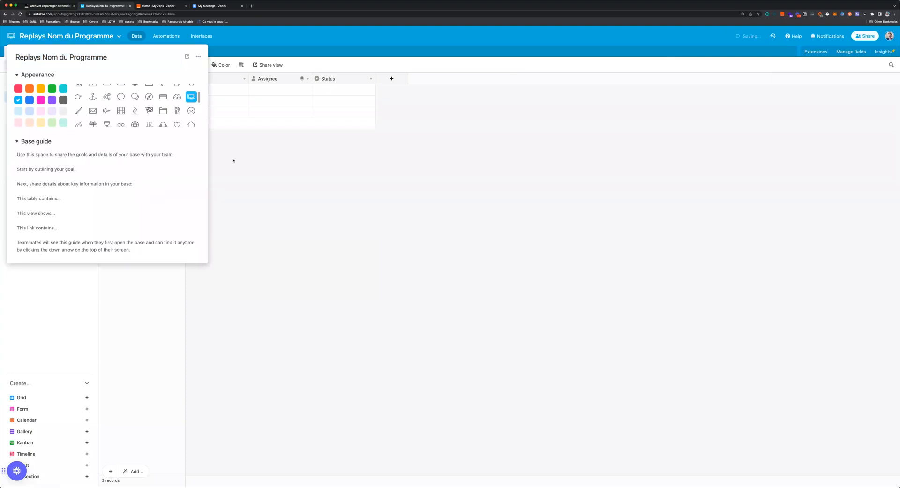
{"action": "left_click", "coordinate": [296, 191]}
Rename the base's first table "Replays".
{"action": "double_click", "coordinate": [17, 51]}
{"action": "type", "text": "T"}
{"action": "key", "text": "BackSpace"}
{"action": "type", "text": "Replays"}
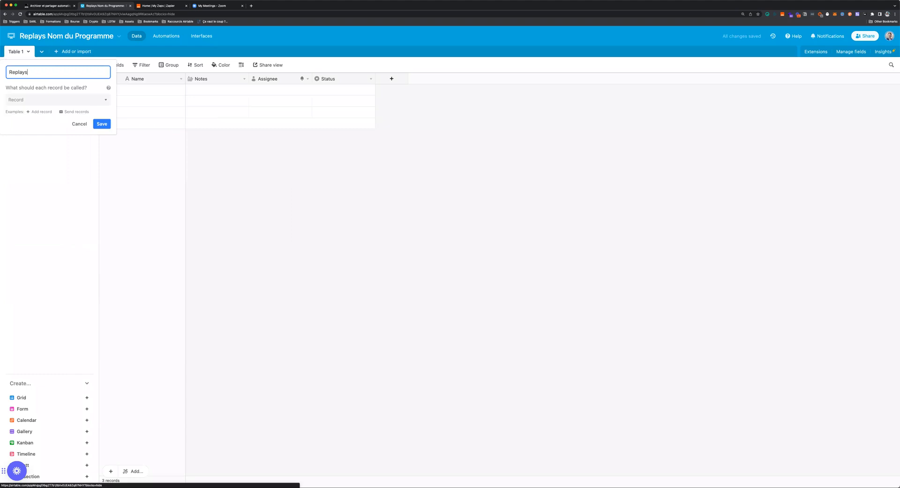
{"action": "key", "text": "Return"}
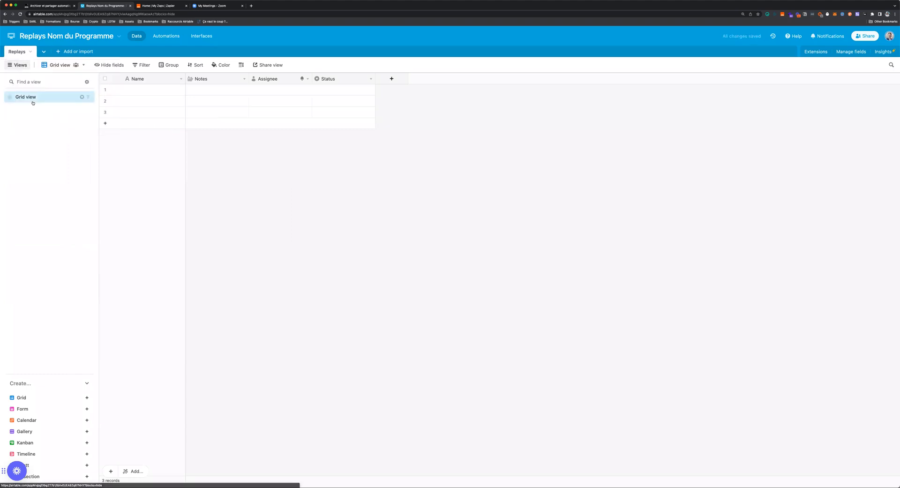
Rename the table's grid view "Tous les replays".
{"action": "double_click", "coordinate": [29, 96]}
{"action": "type", "text": "Tous les replays"}
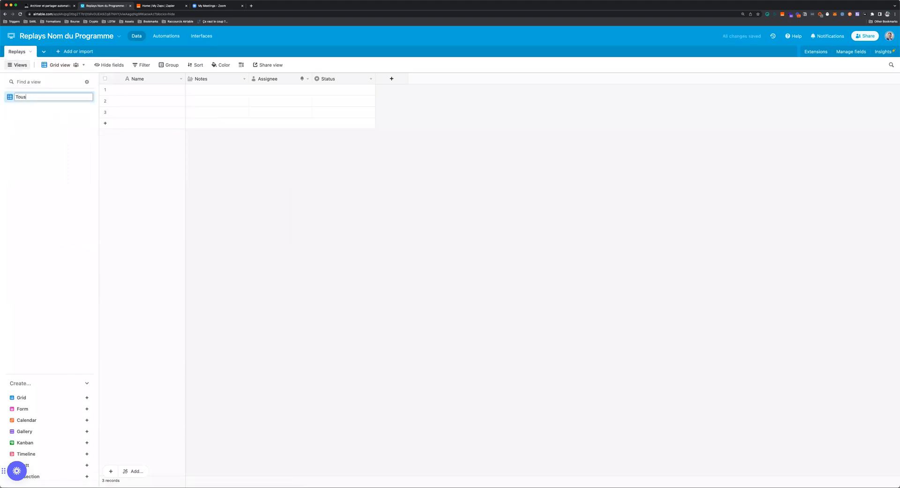
{"action": "key", "text": "Return"}
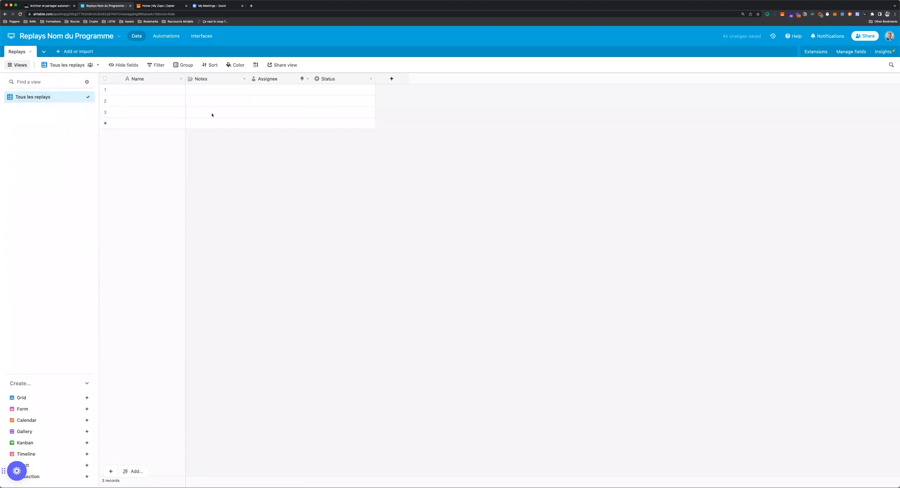
Delete the default Notes, Assignee and Status fields from the Replays table.
{"action": "right_click", "coordinate": [192, 79]}
{"action": "left_click", "coordinate": [212, 261]}
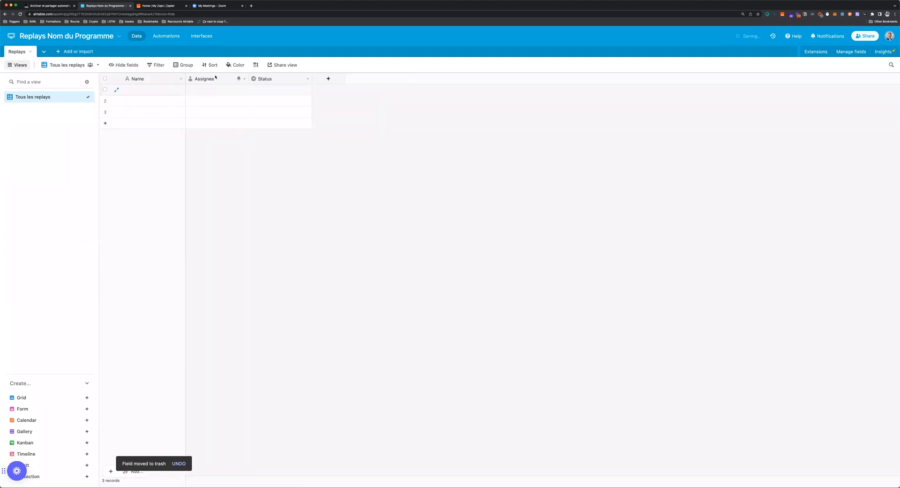
{"action": "right_click", "coordinate": [203, 79]}
{"action": "left_click", "coordinate": [231, 263]}
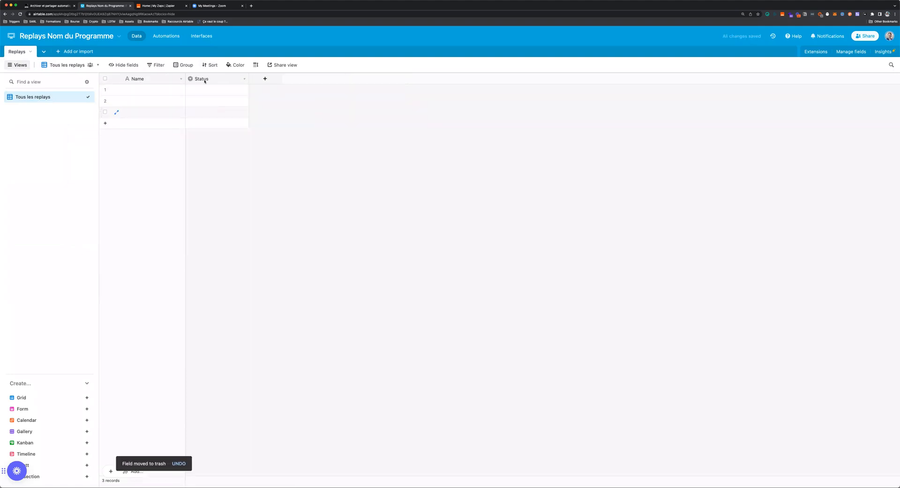
{"action": "right_click", "coordinate": [202, 78]}
{"action": "left_click", "coordinate": [225, 291]}
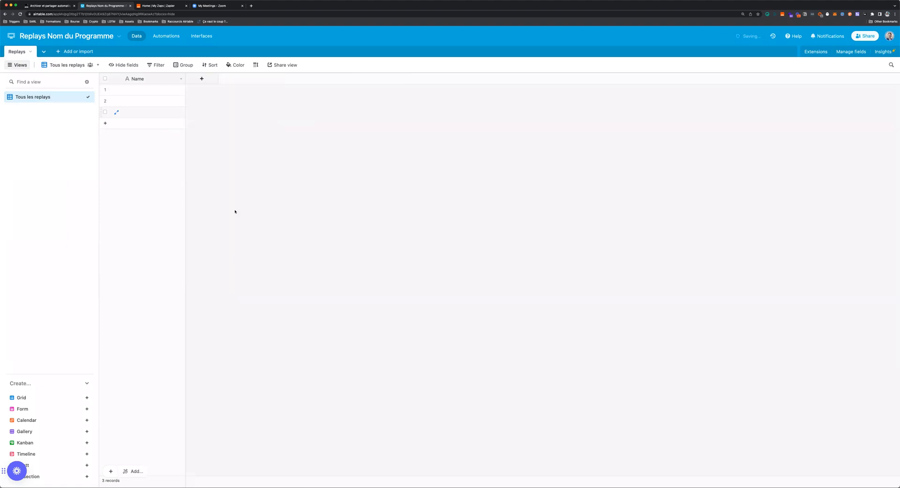
Add a date-type field named "Date" to the Replays table.
{"action": "left_click", "coordinate": [208, 81]}
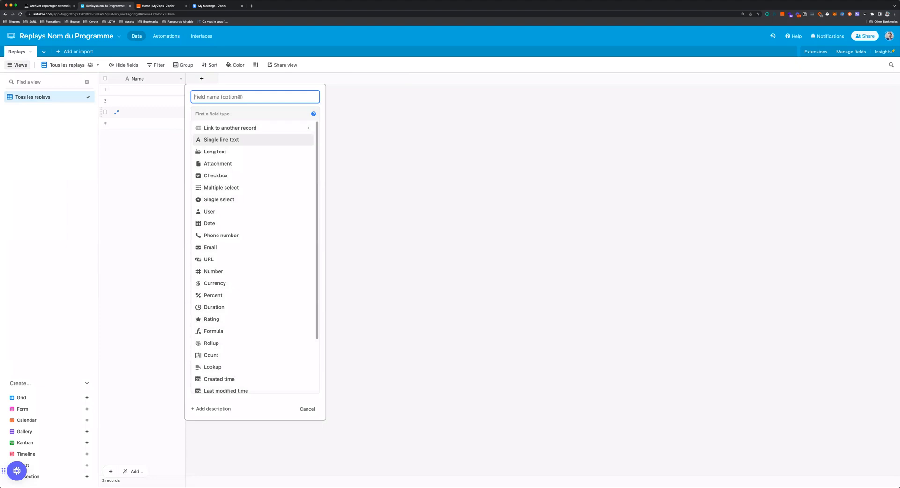
{"action": "left_click", "coordinate": [236, 223]}
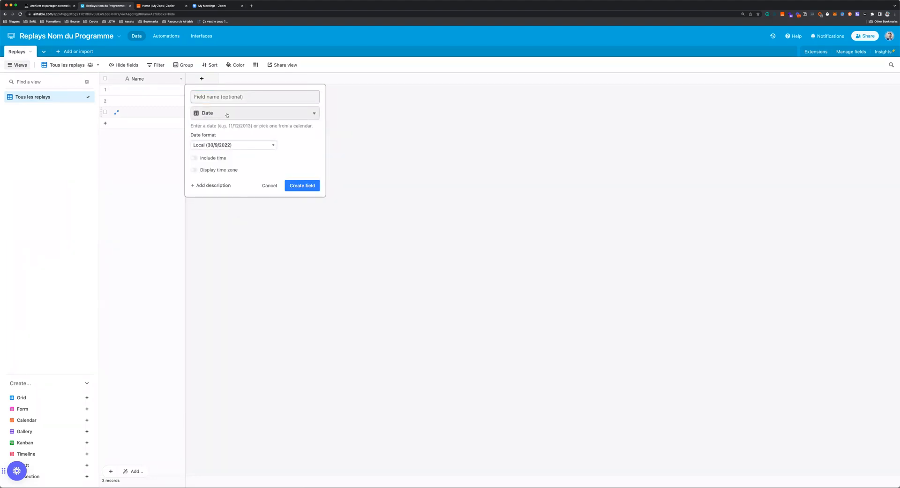
{"action": "left_click", "coordinate": [234, 95]}
{"action": "type", "text": "Date"}
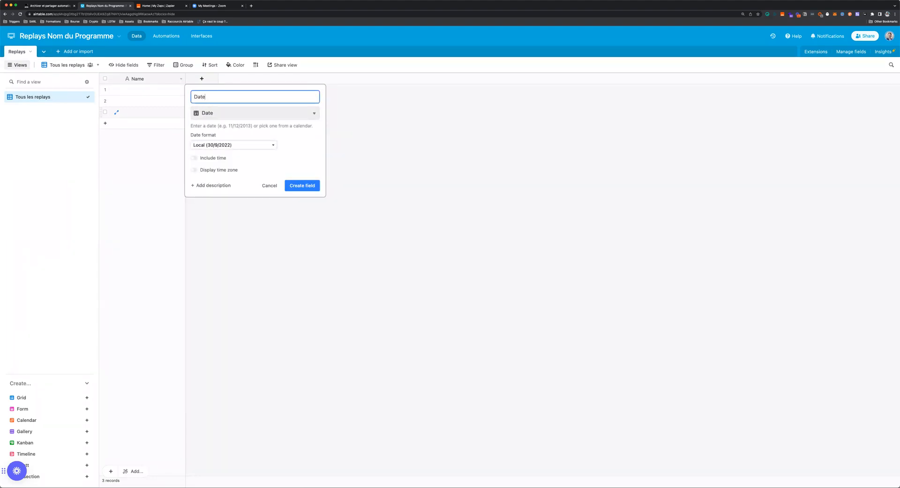
{"action": "left_click", "coordinate": [309, 185]}
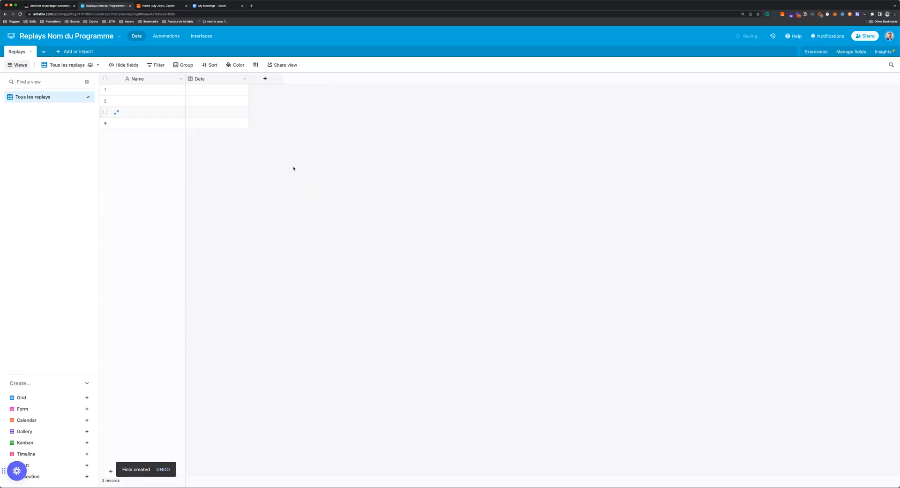
Add a URL field named "Lien du replay" after Date and widen its column.
{"action": "left_click", "coordinate": [266, 78]}
{"action": "type", "text": "Lien du replay"}
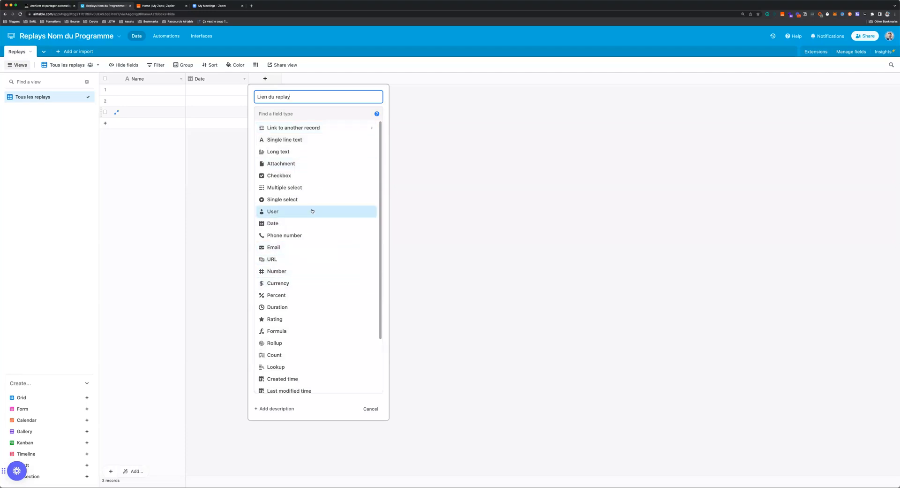
{"action": "left_click", "coordinate": [281, 258]}
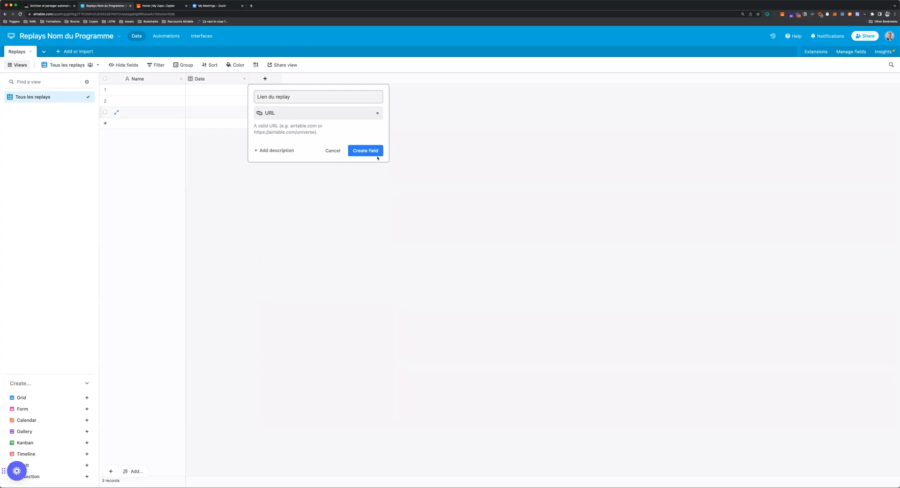
{"action": "left_click", "coordinate": [370, 153]}
{"action": "left_click_drag", "start_coordinate": [313, 80], "coordinate": [360, 80]}
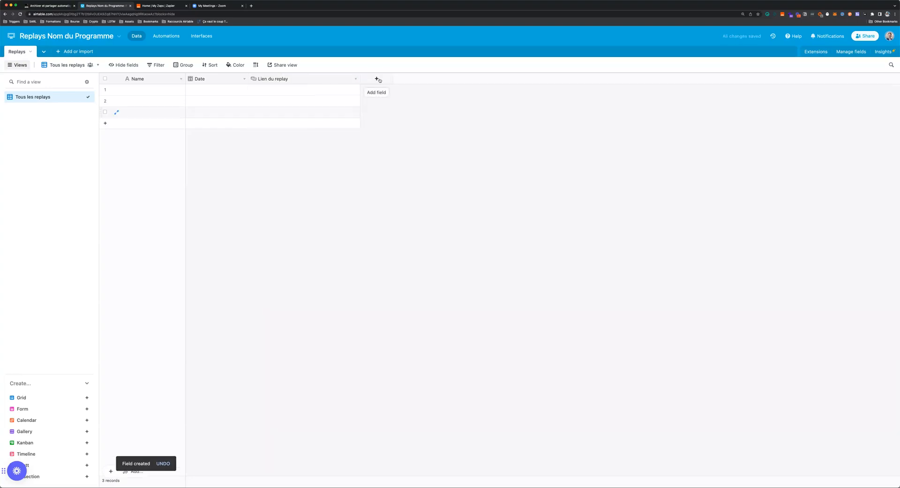
Add a single select field named "Coaching" with the options "Coaching Mindset" and "Workshop".
{"action": "left_click", "coordinate": [377, 79]}
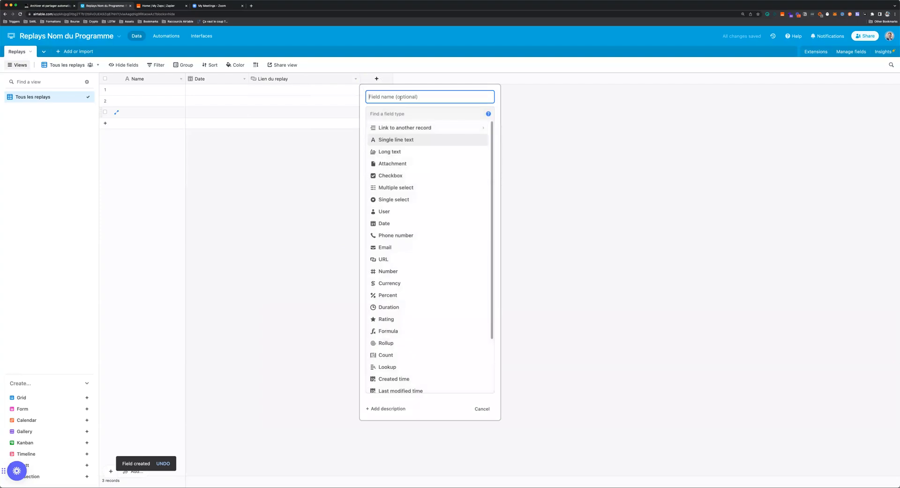
{"action": "type", "text": "Coaching"}
{"action": "left_click", "coordinate": [412, 200]}
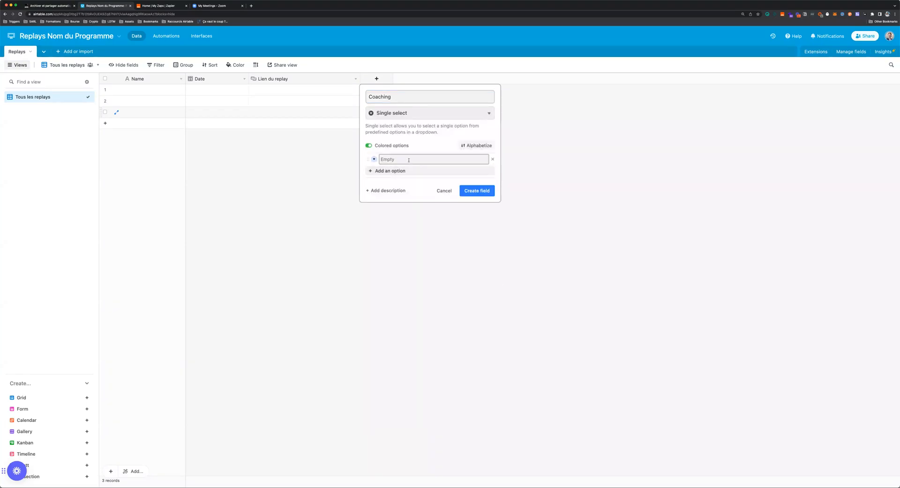
{"action": "type", "text": "Coaching Mindset"}
{"action": "key", "text": "Return"}
{"action": "type", "text": "W"}
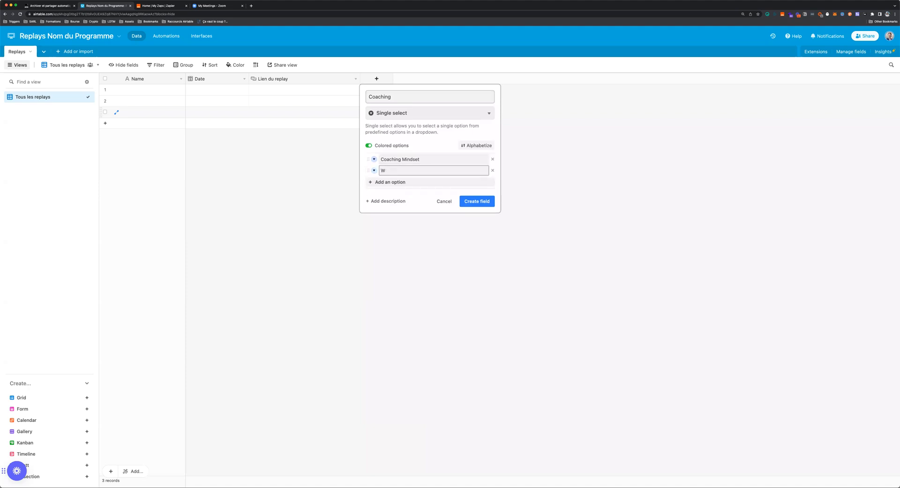
{"action": "type", "text": "Orkshop"}
{"action": "left_click", "coordinate": [477, 201]}
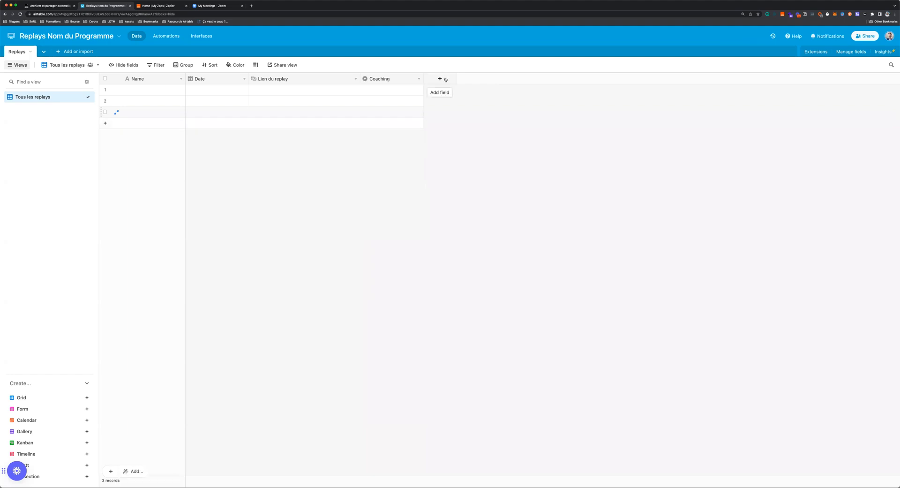
Add a long text field named "Description" after Coaching in the Replays table.
{"action": "left_click", "coordinate": [444, 80]}
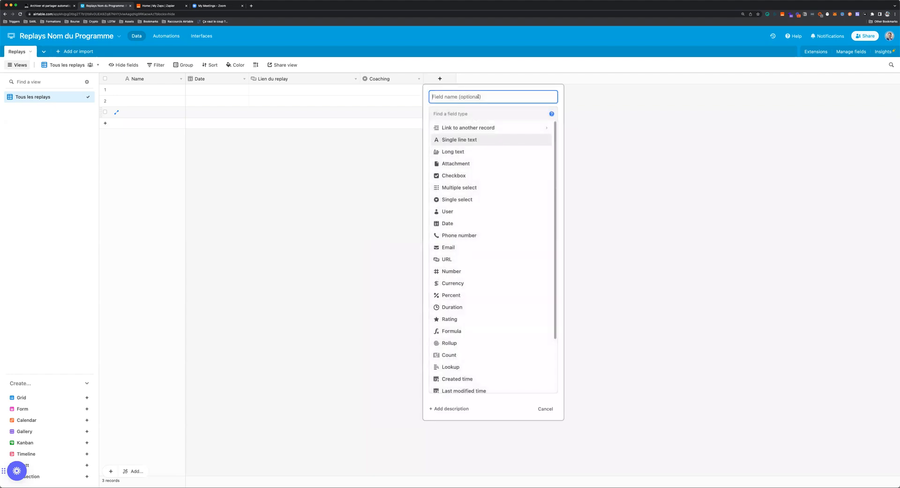
{"action": "type", "text": "Description"}
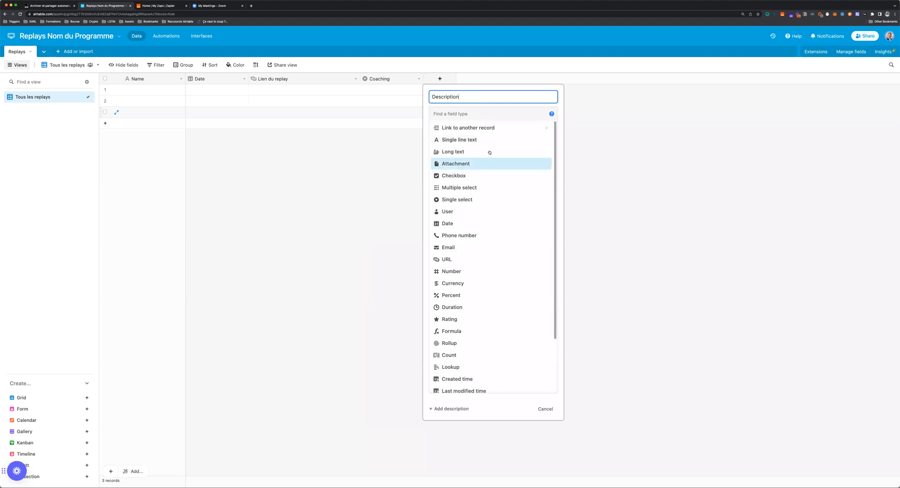
{"action": "left_click", "coordinate": [457, 151]}
{"action": "left_click", "coordinate": [540, 167]}
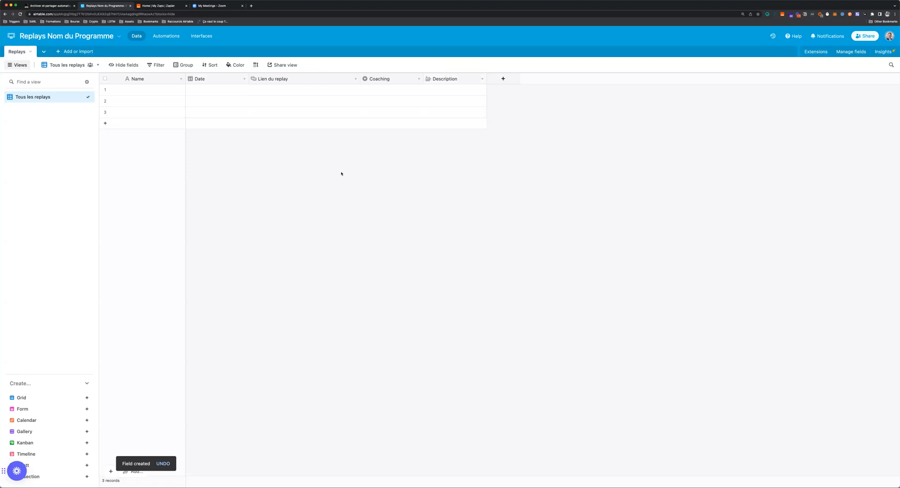
Rename the primary Name field to "Replay" and change its type to Formula.
{"action": "left_click", "coordinate": [142, 81]}
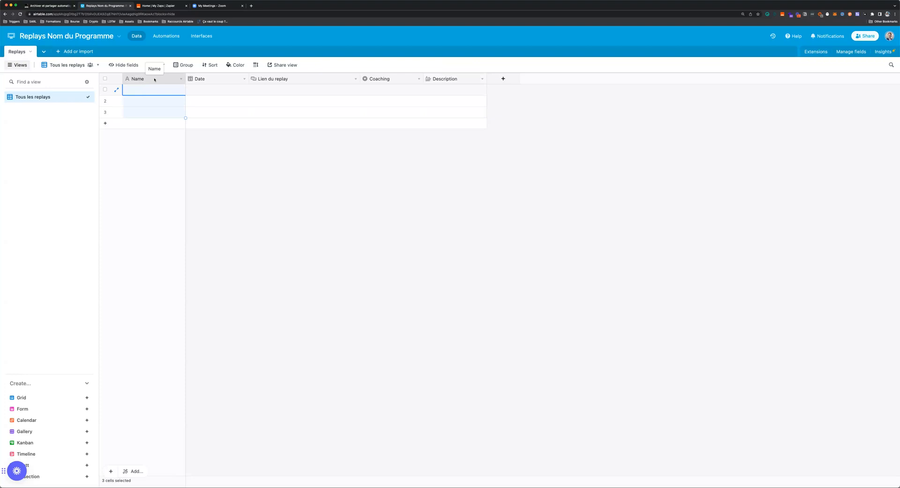
{"action": "double_click", "coordinate": [154, 80]}
{"action": "left_click", "coordinate": [176, 99]}
{"action": "double_click", "coordinate": [177, 98]}
{"action": "type", "text": "Replay"}
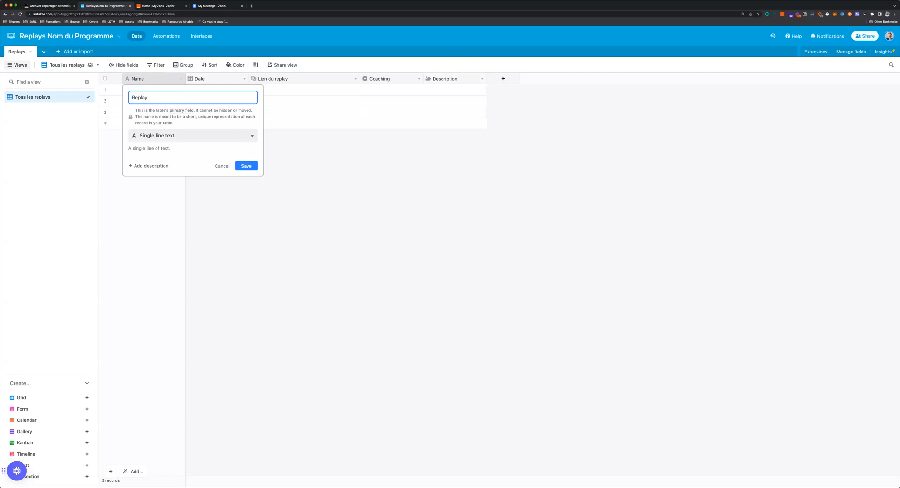
{"action": "left_click", "coordinate": [188, 136]}
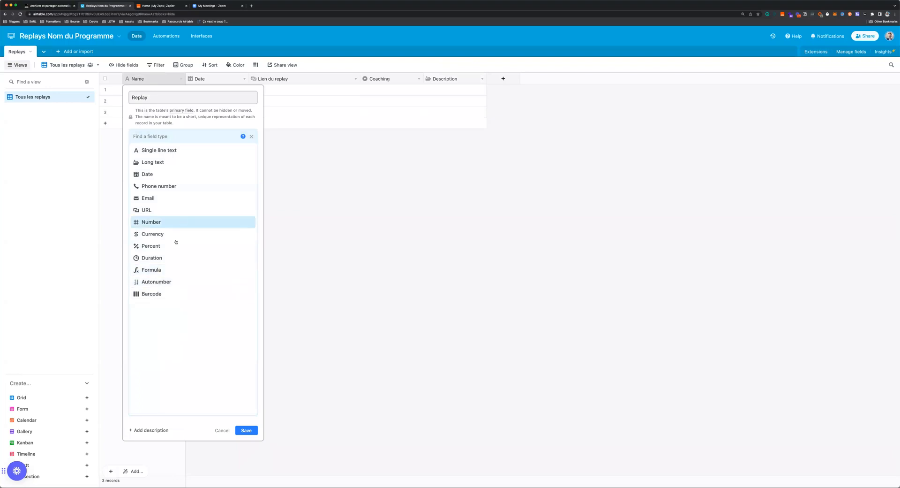
{"action": "left_click", "coordinate": [171, 269]}
Enter a formula for the Replay field that joins the coaching and the date: Coaching & " - " & date.
{"action": "left_click", "coordinate": [173, 185]}
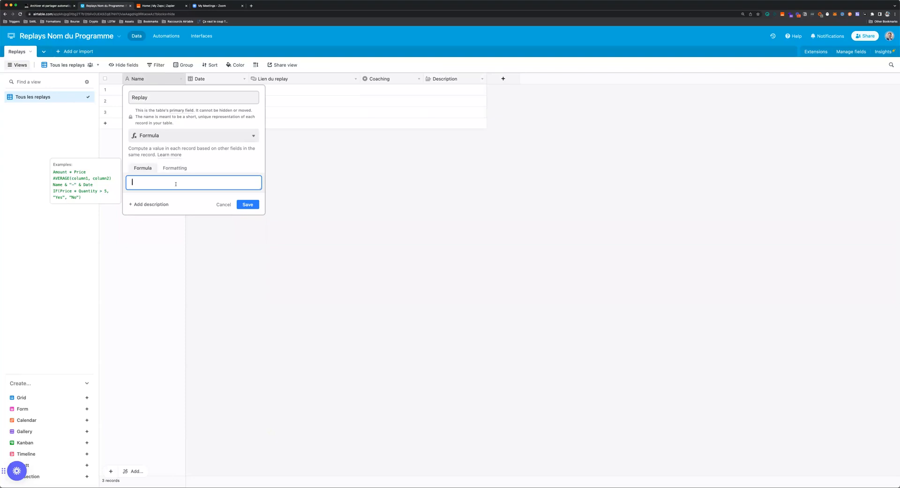
{"action": "type", "text": "Coaching"}
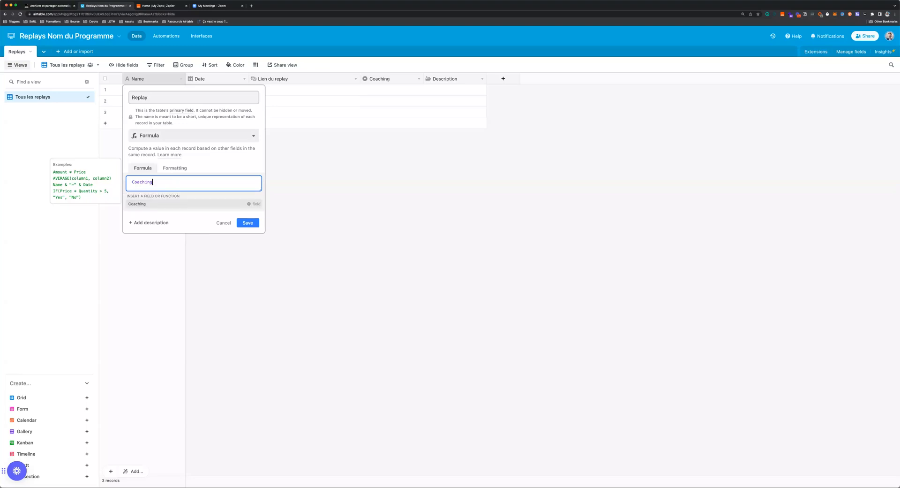
{"action": "type", "text": " & \""}
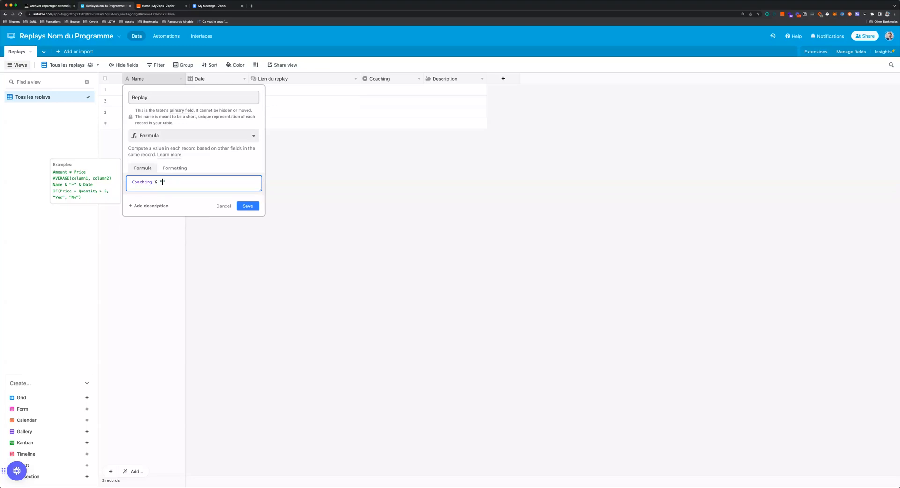
{"action": "type", "text": " - \" &"}
{"action": "type", "text": "date"}
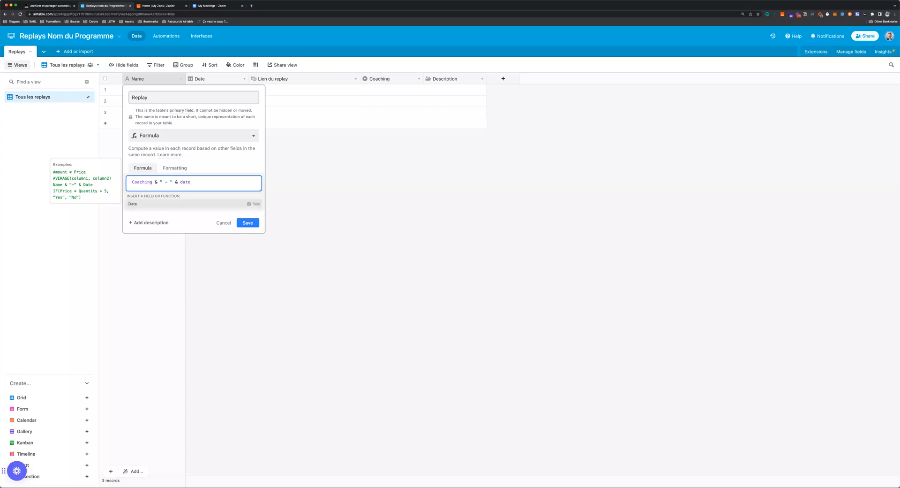
Replace the date in the Replay formula with DATETIME_FORMAT(Date,'DD/MM/YYYY') and save the field.
{"action": "double_click", "coordinate": [186, 182]}
{"action": "type", "text": "format"}
{"action": "left_click", "coordinate": [175, 204]}
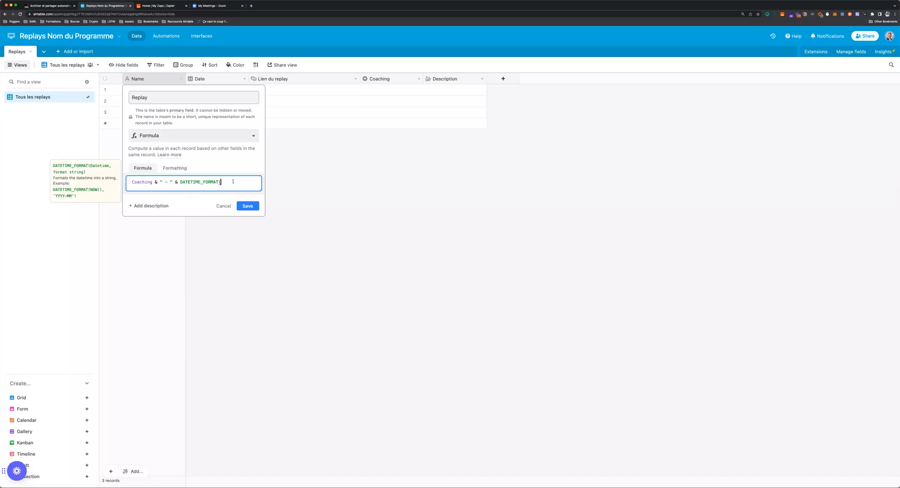
{"action": "type", "text": "date"}
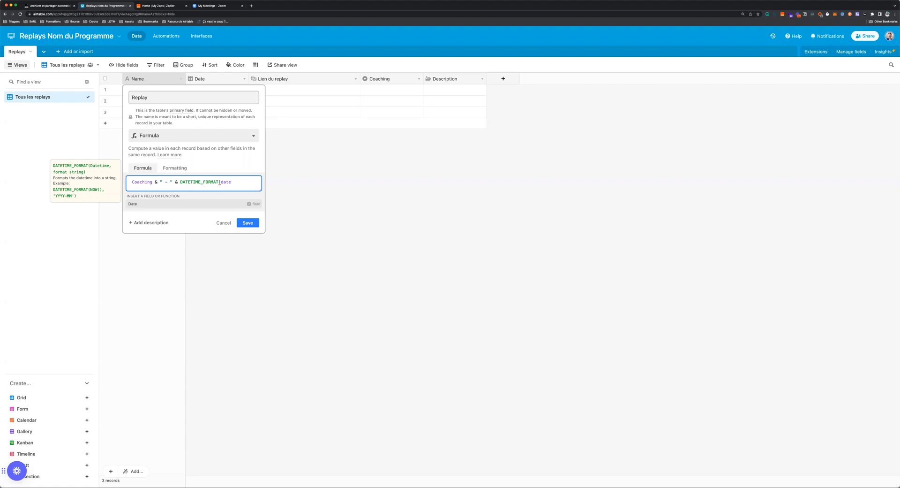
{"action": "key", "text": "Tab"}
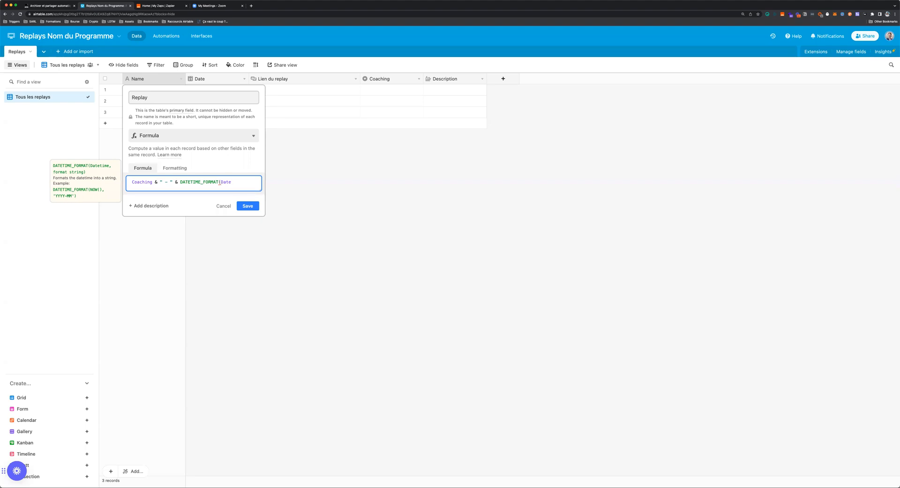
{"action": "type", "text": ",'DD/MM/YYYY"}
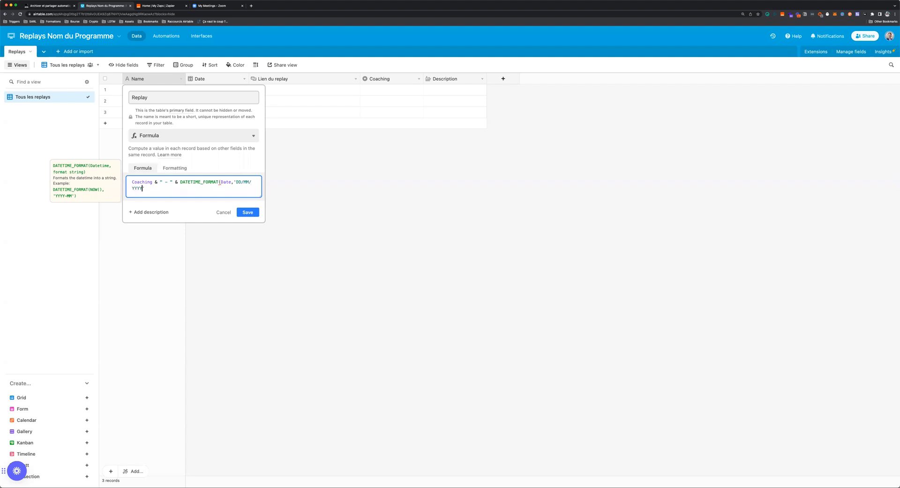
{"action": "type", "text": "')"}
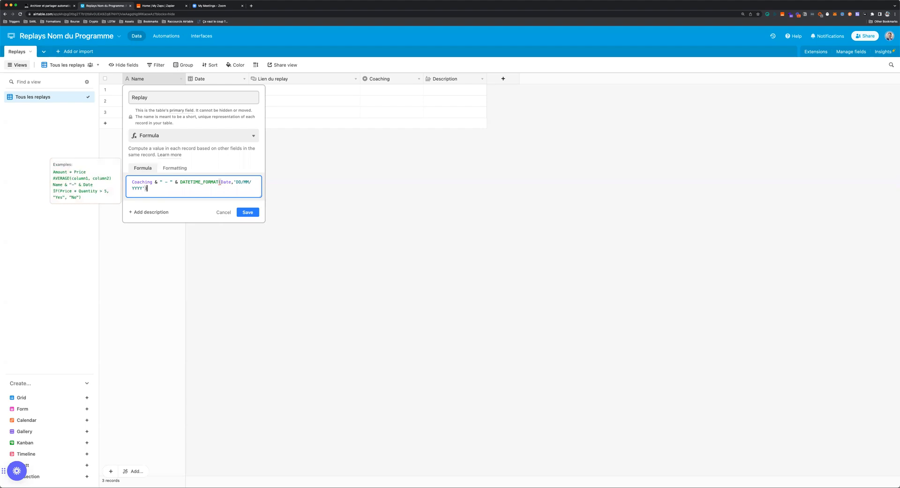
{"action": "left_click", "coordinate": [244, 212]}
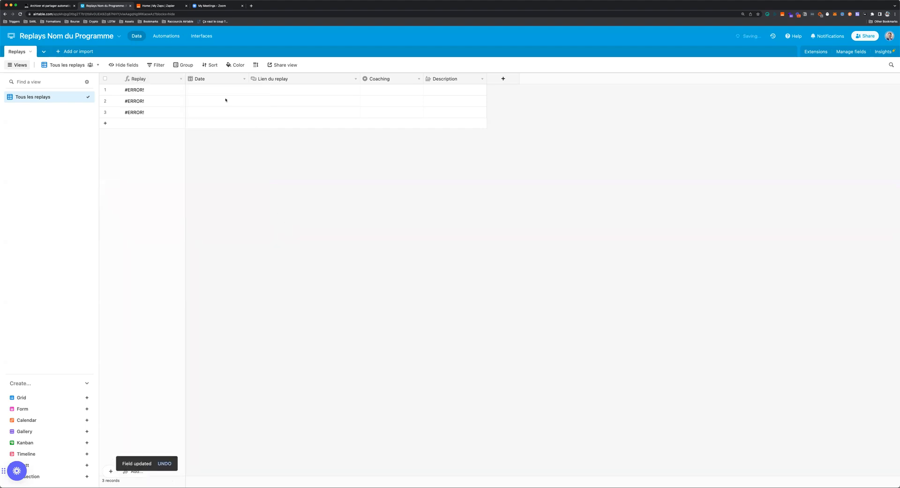
Fill the first record with the date 30/9/2022 and the coaching option "Workshop".
{"action": "left_click", "coordinate": [224, 91]}
{"action": "left_click", "coordinate": [223, 92]}
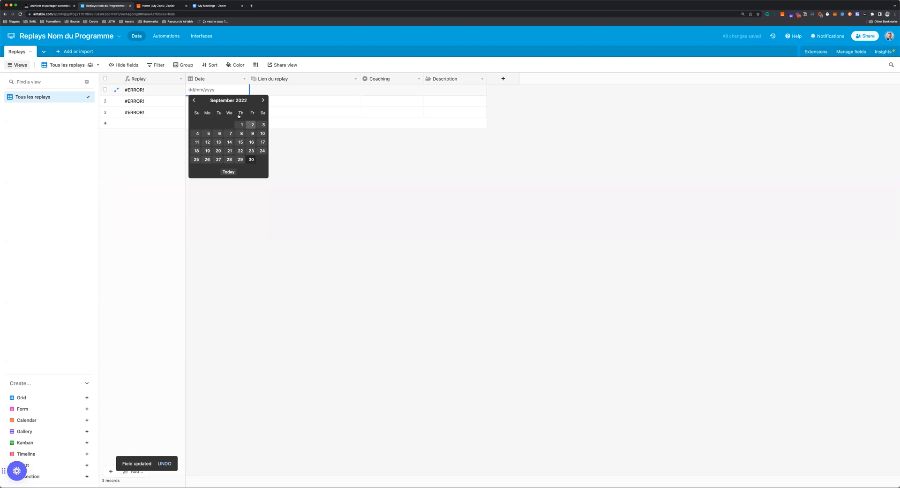
{"action": "left_click", "coordinate": [250, 159]}
{"action": "left_click", "coordinate": [376, 93]}
{"action": "left_click", "coordinate": [387, 91]}
{"action": "left_click", "coordinate": [396, 139]}
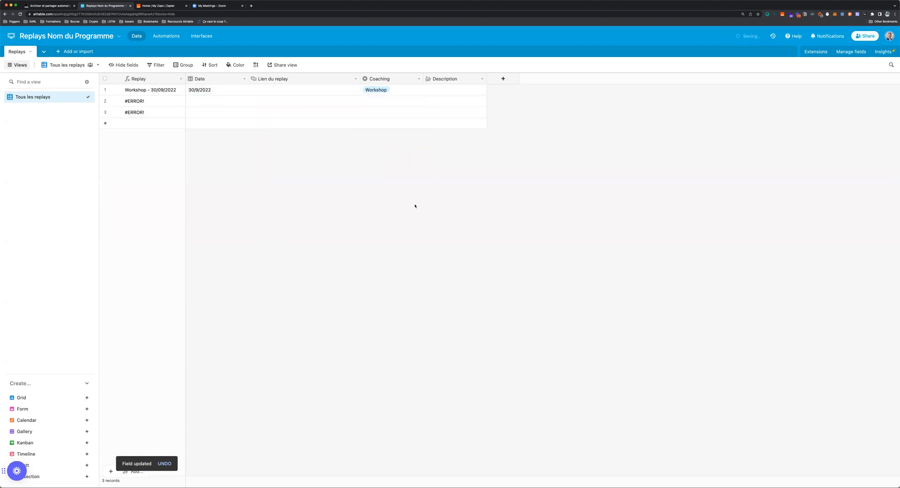
Delete the second and third records, which are empty, from the Replays table.
{"action": "left_click", "coordinate": [105, 101]}
{"action": "left_click", "coordinate": [105, 113]}
{"action": "right_click", "coordinate": [137, 116]}
{"action": "left_click", "coordinate": [154, 134]}
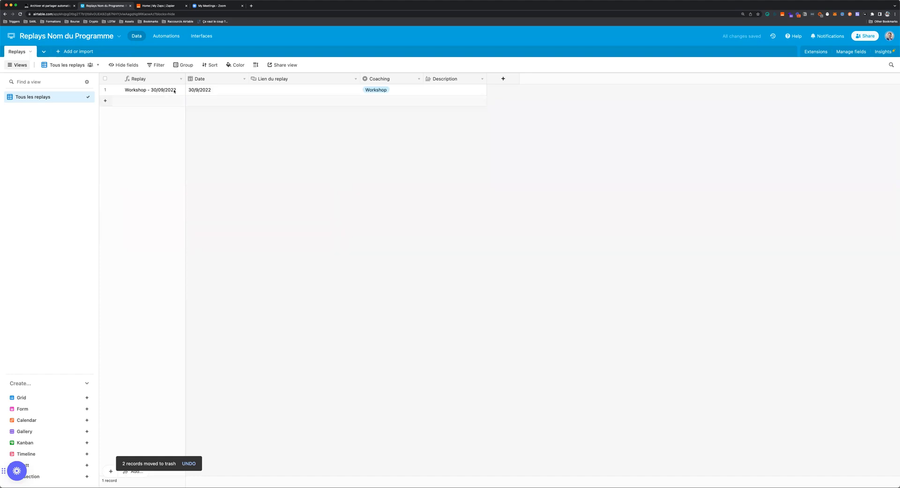
Widen the Replay, Lien du replay and Description columns, and move the Coaching column directly after Replay.
{"action": "left_click_drag", "start_coordinate": [184, 78], "coordinate": [207, 79]}
{"action": "left_click_drag", "start_coordinate": [383, 79], "coordinate": [218, 87]}
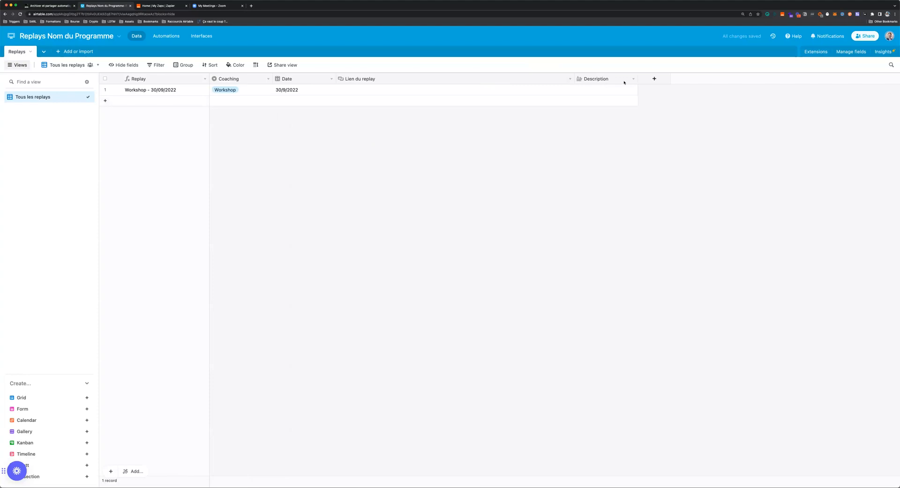
{"action": "left_click_drag", "start_coordinate": [637, 79], "coordinate": [739, 79]}
Create a collaborative grid view named "Replays Coachings" for the Replays table.
{"action": "left_click", "coordinate": [54, 397]}
{"action": "type", "text": "Repla"}
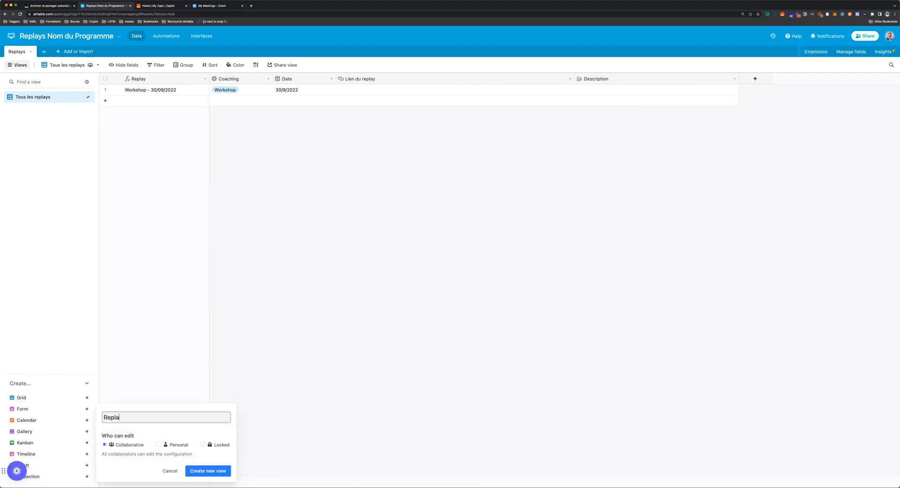
{"action": "type", "text": "ys Coachingsz"}
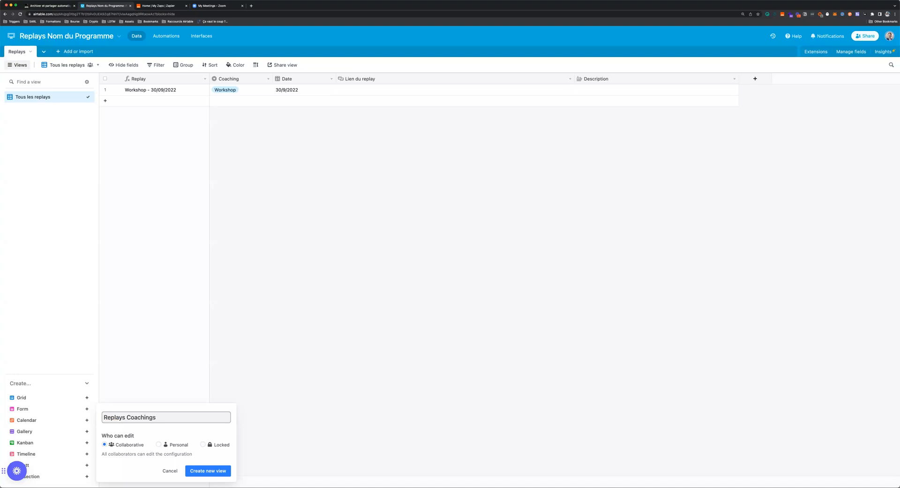
{"action": "key", "text": "Return"}
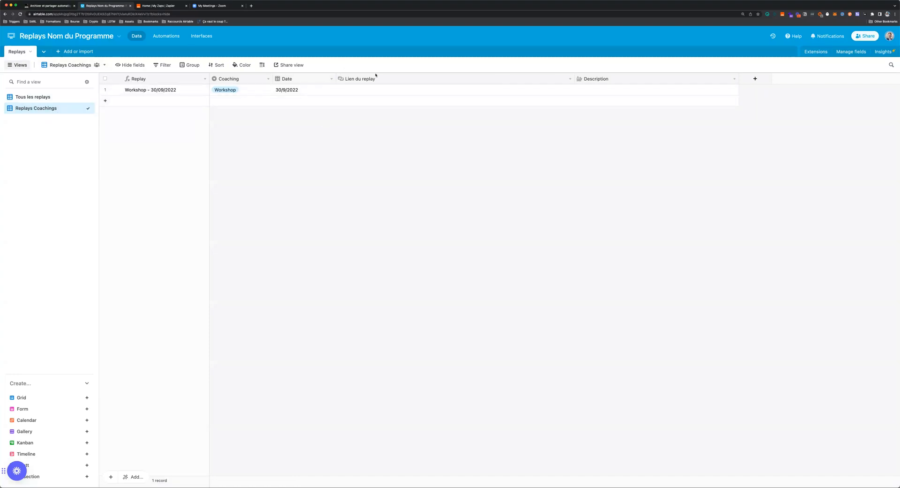
Hide the Date and Coaching fields in the Replays Coachings view.
{"action": "left_click", "coordinate": [141, 67]}
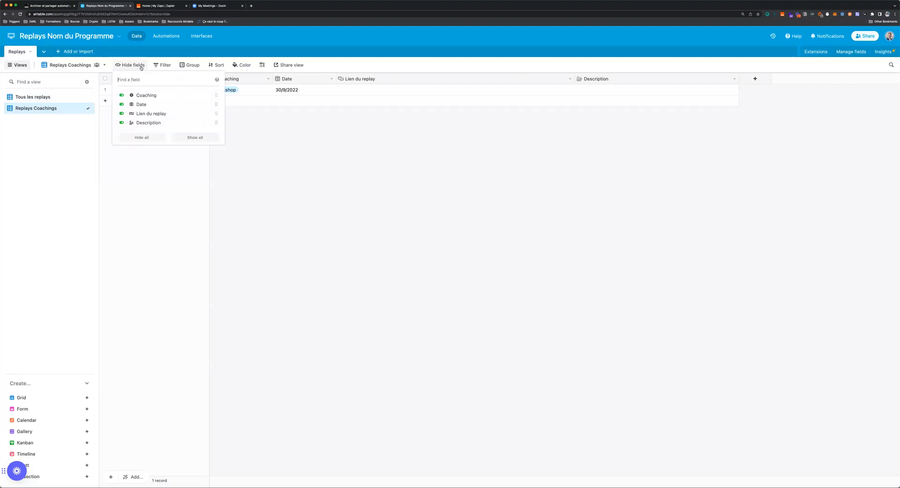
{"action": "left_click", "coordinate": [159, 105]}
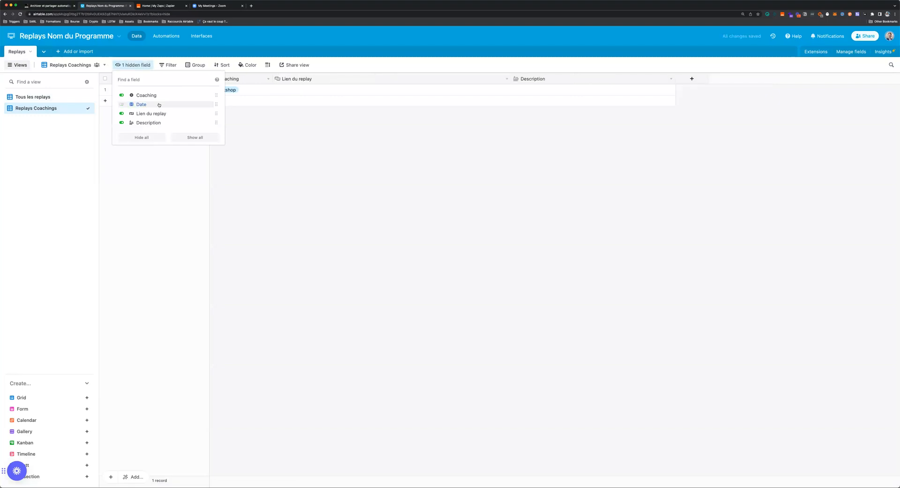
{"action": "left_click", "coordinate": [159, 95]}
{"action": "left_click", "coordinate": [308, 144]}
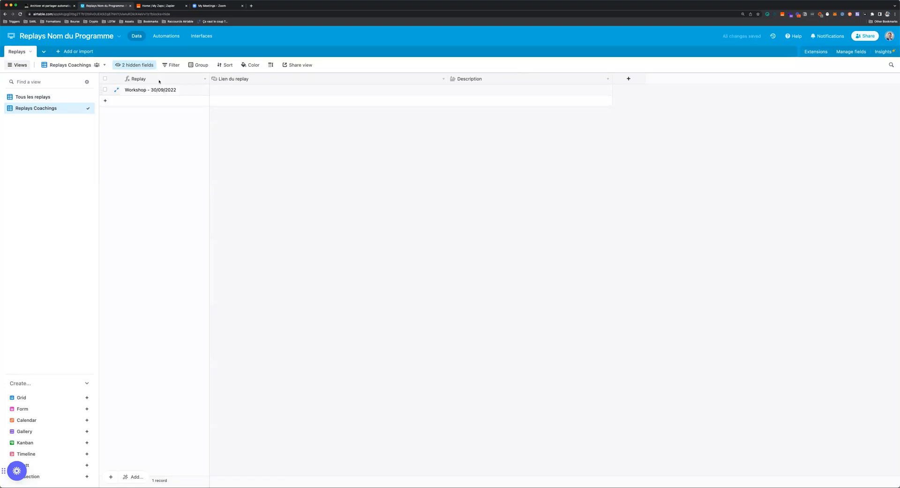
{"action": "left_click", "coordinate": [146, 68]}
{"action": "left_click", "coordinate": [385, 162]}
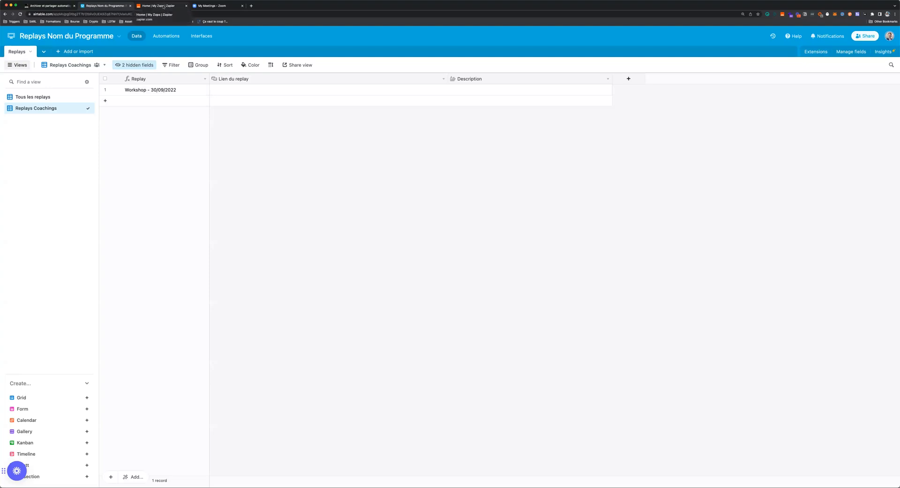
Switch to Zapier, create a new Zap and name it "Partage replays coachings".
{"action": "left_click", "coordinate": [163, 6]}
{"action": "left_click", "coordinate": [756, 97]}
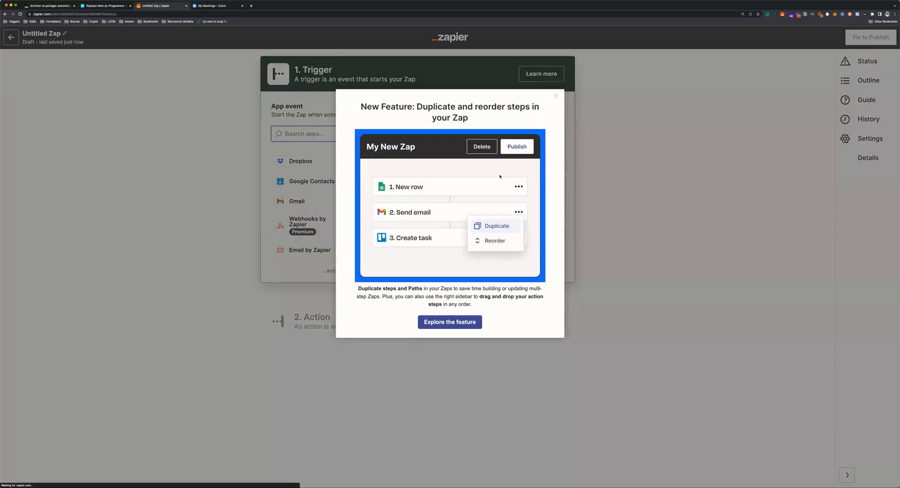
{"action": "left_click", "coordinate": [52, 50]}
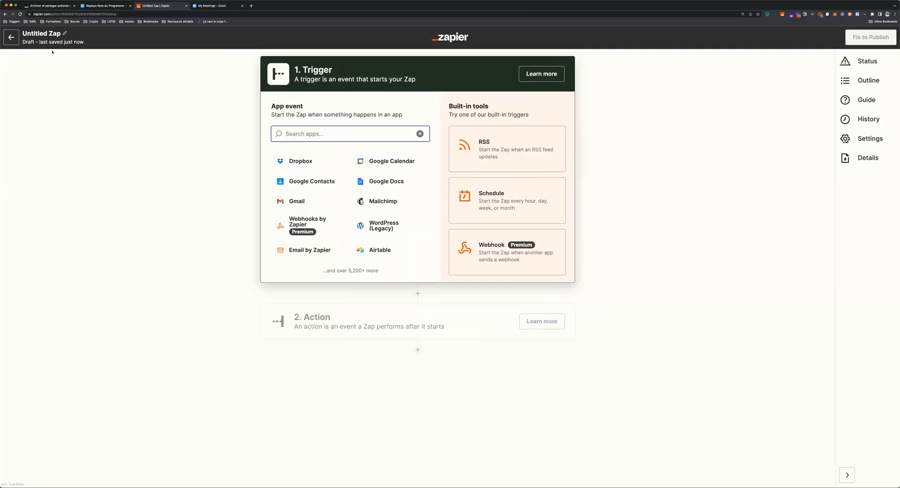
{"action": "left_click", "coordinate": [39, 34]}
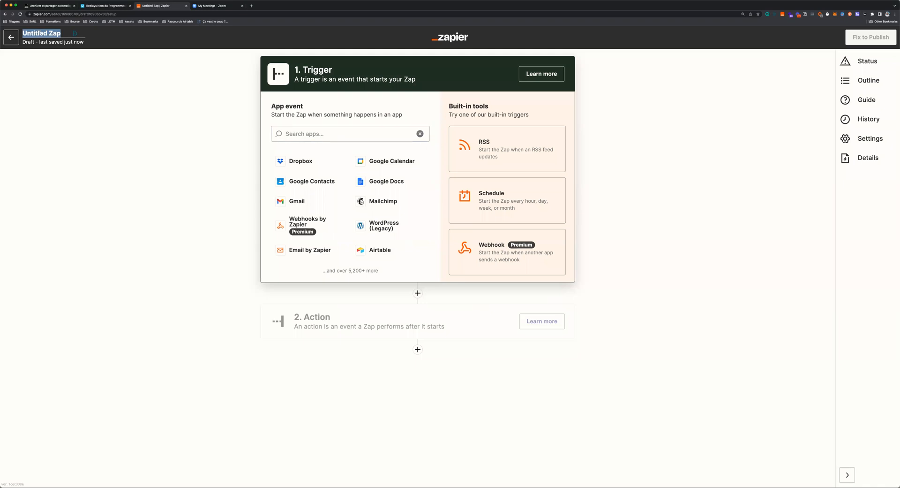
{"action": "type", "text": "Partage replays coachings"}
{"action": "key", "text": "Return"}
Set the Zap's trigger to Zoom's New Recording event and choose the connected Zoom account.
{"action": "left_click", "coordinate": [320, 133]}
{"action": "type", "text": "zoom"}
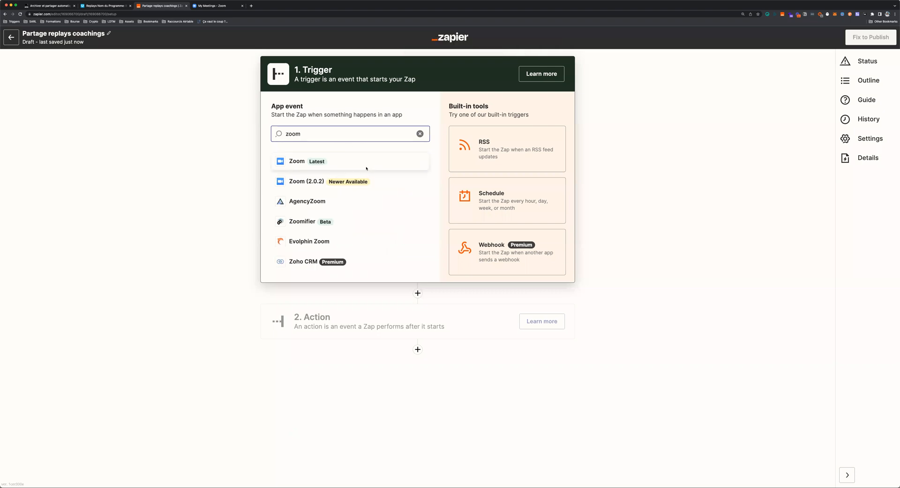
{"action": "left_click", "coordinate": [368, 162]}
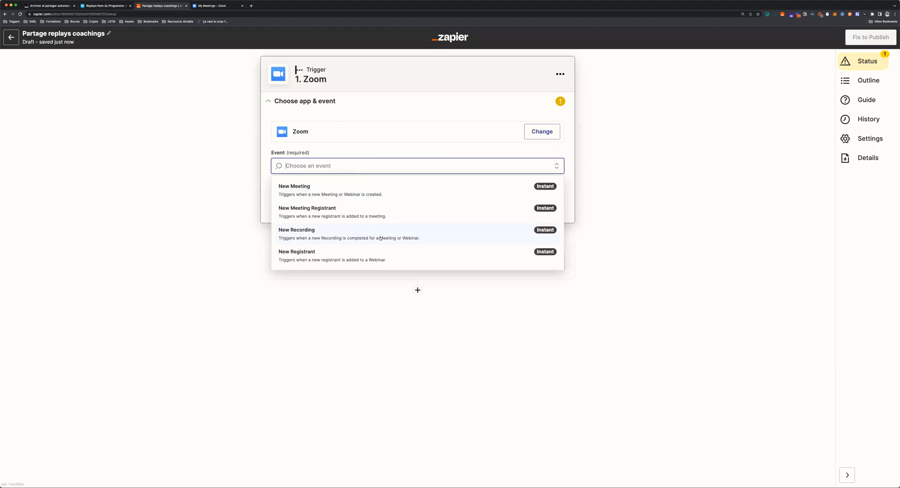
{"action": "left_click", "coordinate": [422, 237]}
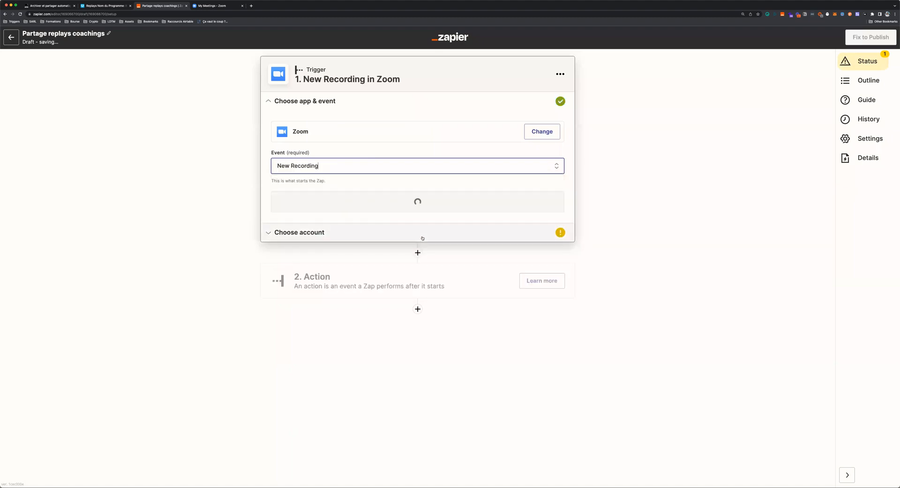
{"action": "left_click", "coordinate": [406, 201]}
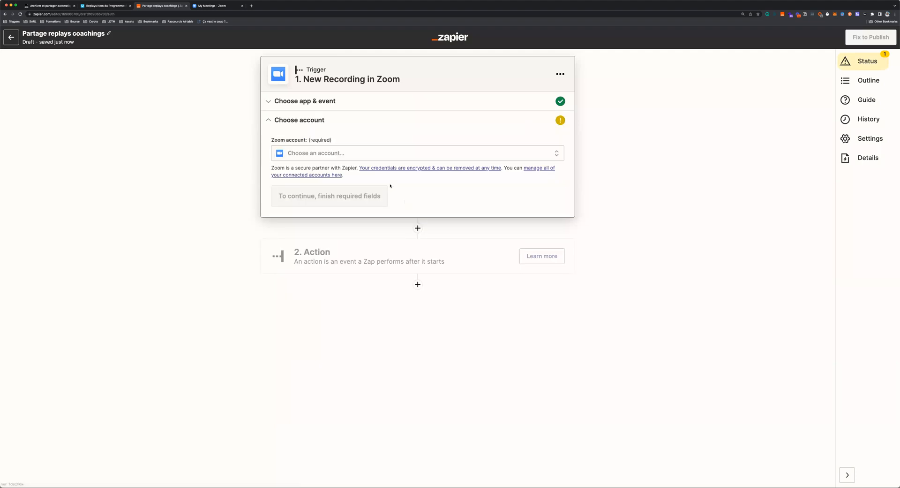
{"action": "left_click", "coordinate": [341, 153]}
{"action": "left_click", "coordinate": [346, 215]}
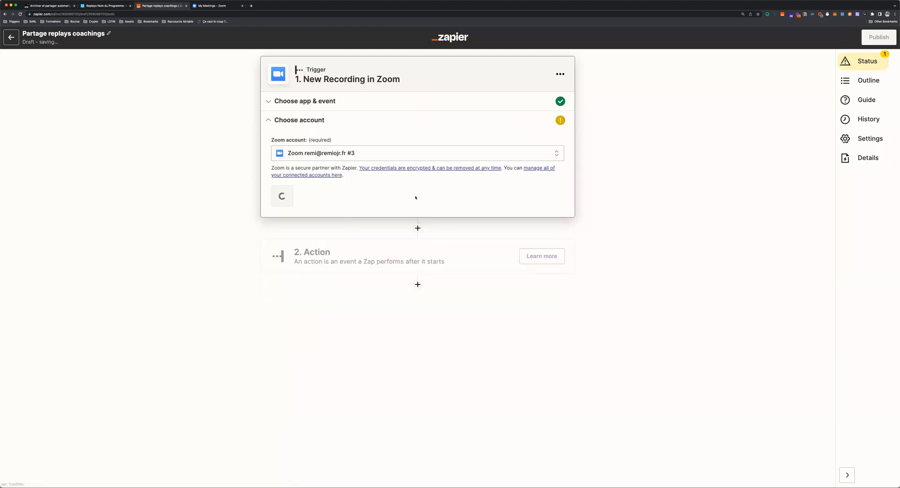
Confirm the Zoom account, test the New Recording trigger and review the sample recording's data.
{"action": "left_click", "coordinate": [286, 196]}
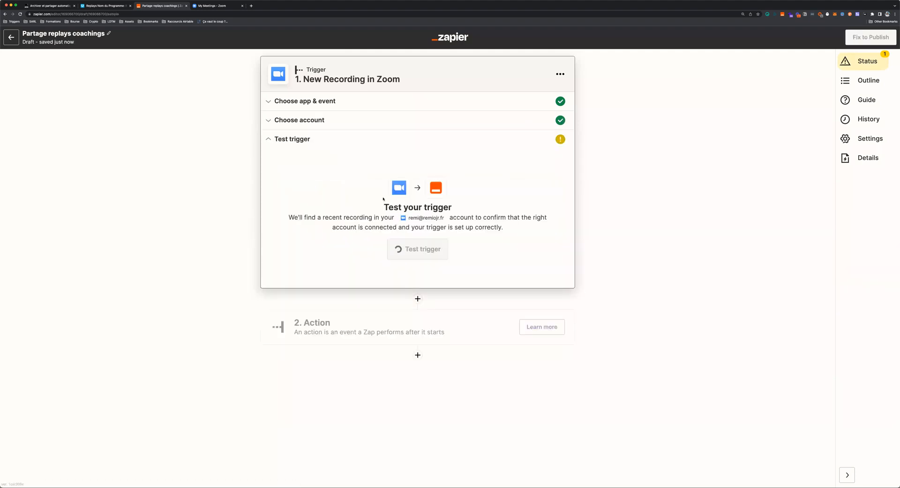
{"action": "left_click", "coordinate": [421, 249]}
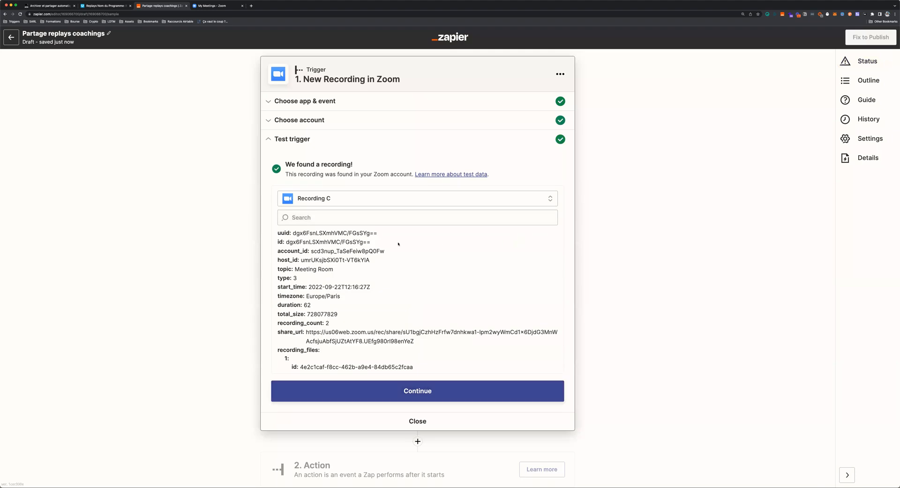
{"action": "scroll", "coordinate": [412, 257], "scroll_direction": "down", "scroll_amount": 5}
{"action": "scroll", "coordinate": [301, 242], "scroll_direction": "up", "scroll_amount": 5}
{"action": "scroll", "coordinate": [248, 239], "scroll_direction": "down", "scroll_amount": 2}
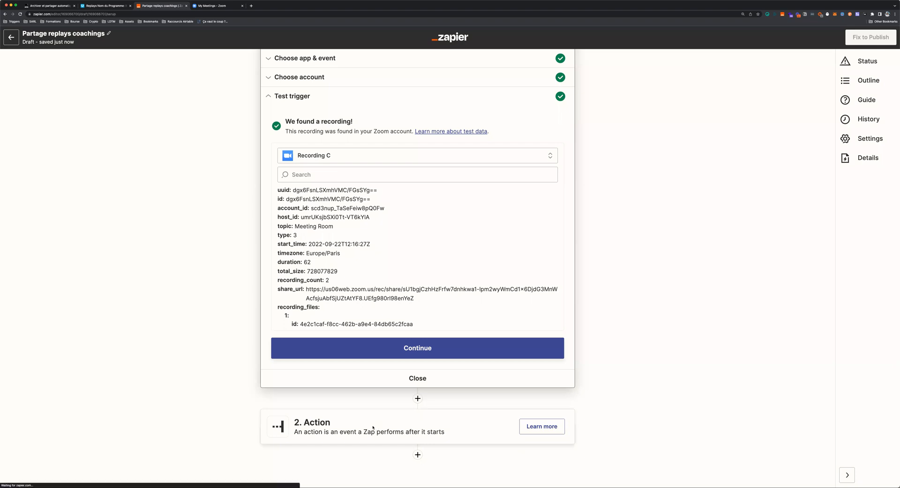
Add a Filter step that continues only if the recording's Topic contains the text Workshop.
{"action": "left_click", "coordinate": [374, 428]}
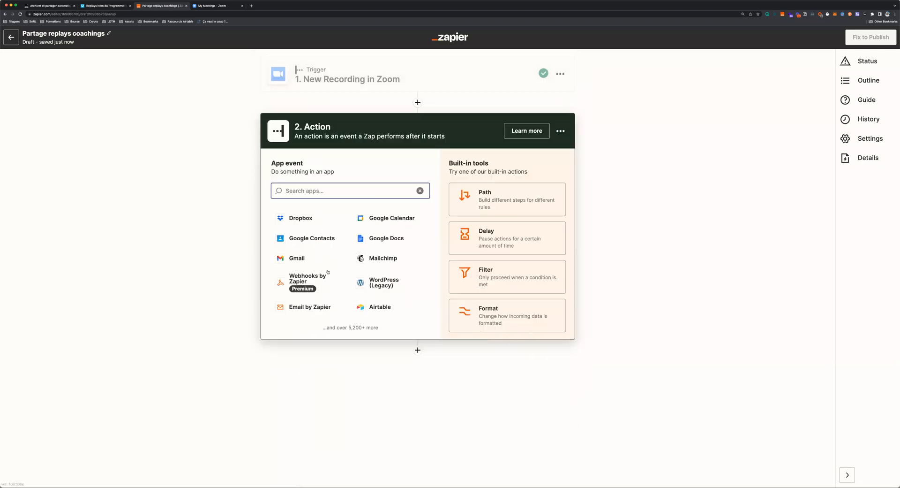
{"action": "left_click", "coordinate": [517, 287]}
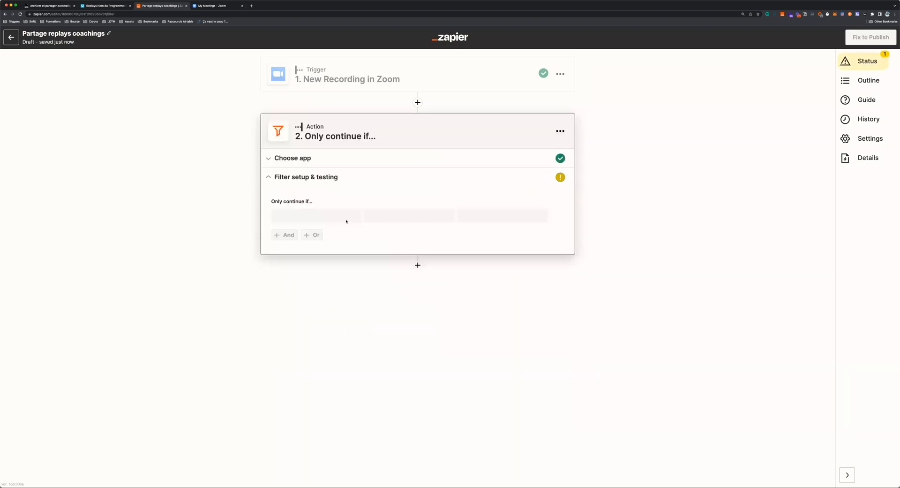
{"action": "left_click", "coordinate": [345, 218]}
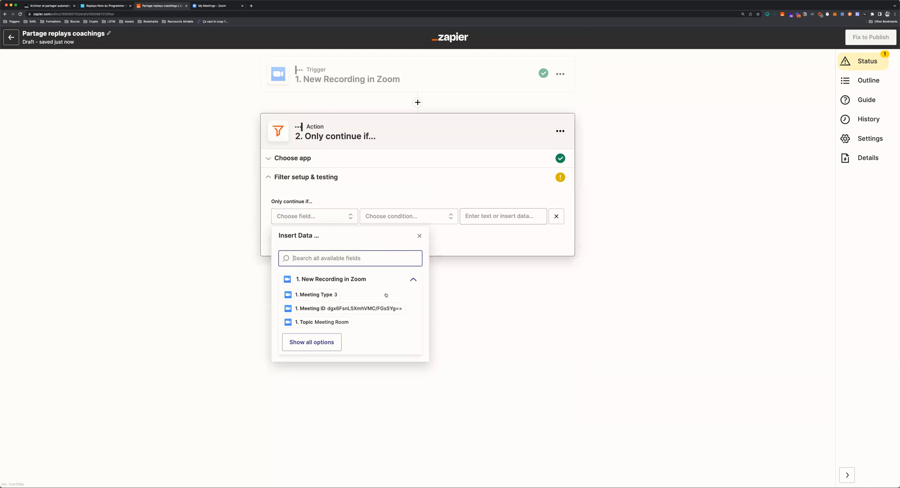
{"action": "left_click", "coordinate": [332, 323]}
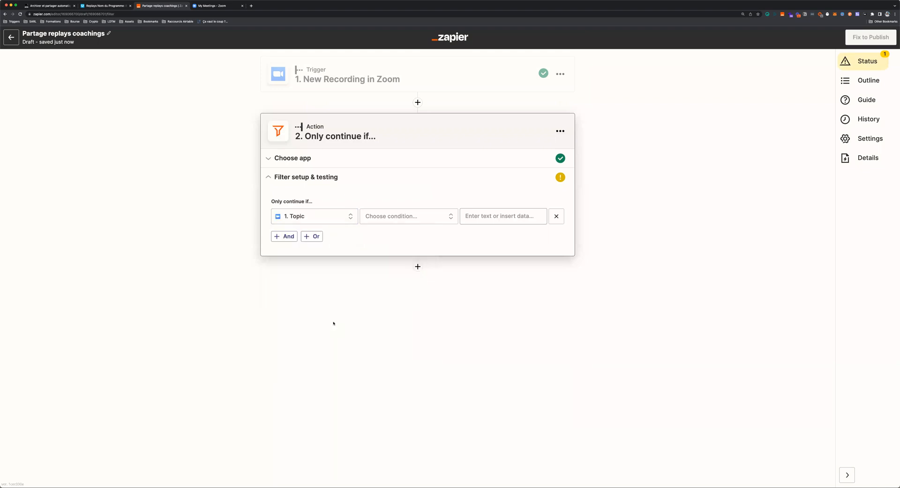
{"action": "left_click", "coordinate": [391, 216]}
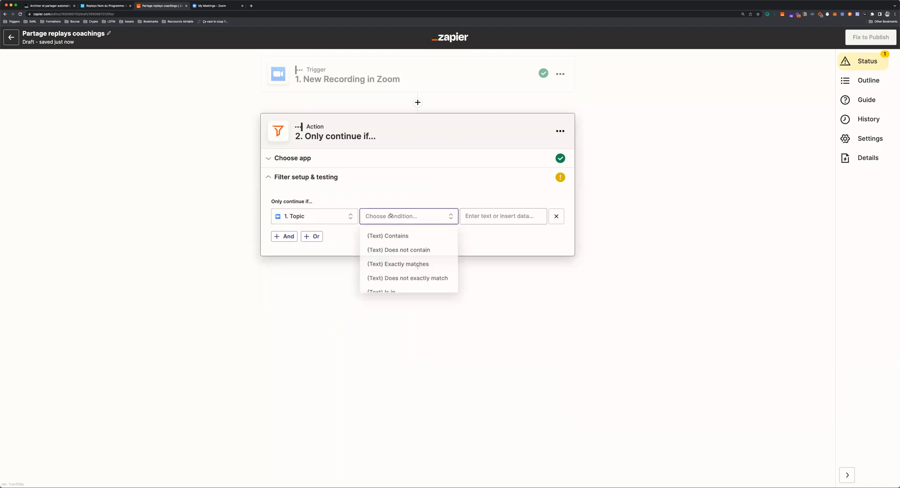
{"action": "left_click", "coordinate": [442, 232]}
{"action": "left_click", "coordinate": [390, 217]}
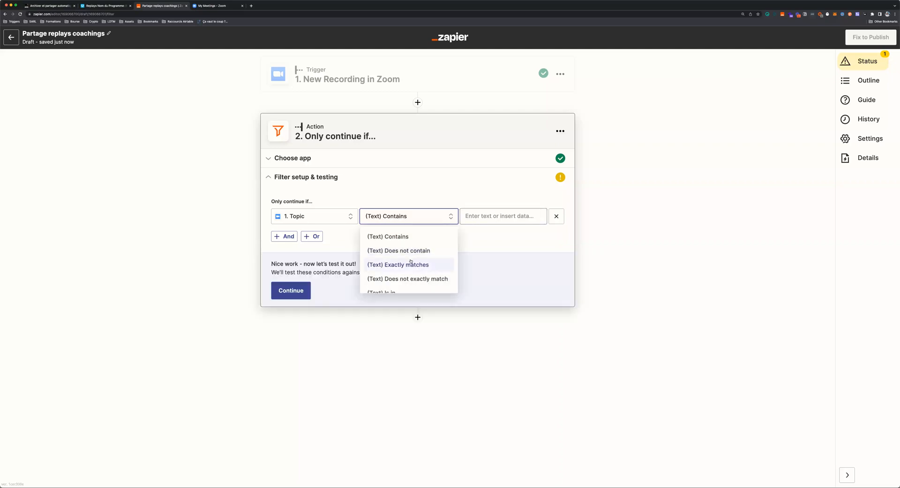
{"action": "left_click", "coordinate": [501, 216]}
{"action": "type", "text": "Workshop"}
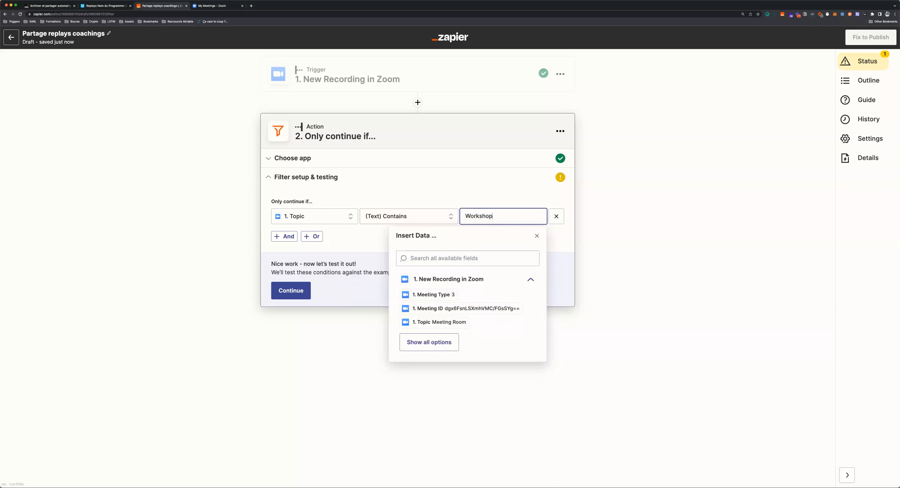
{"action": "left_click", "coordinate": [502, 187]}
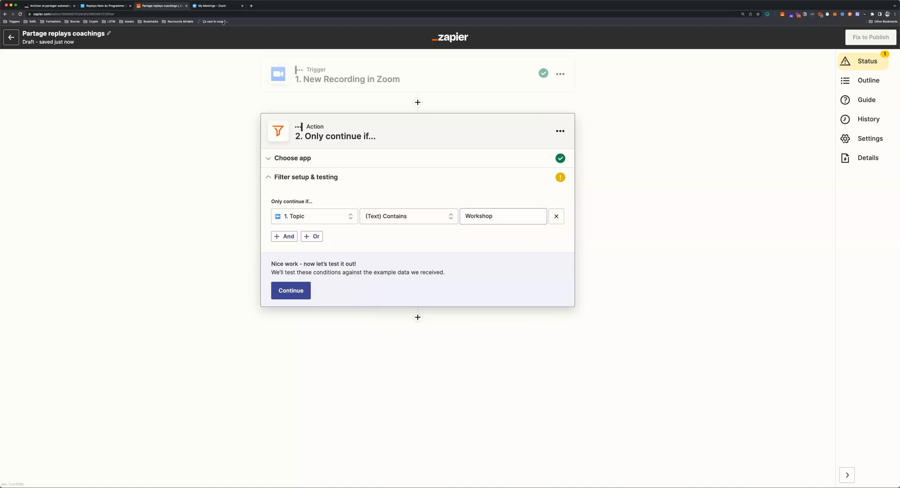
Switch to Zoom's meetings list, copy the name of the "Training équipe" meeting and return to Zapier.
{"action": "left_click", "coordinate": [215, 6]}
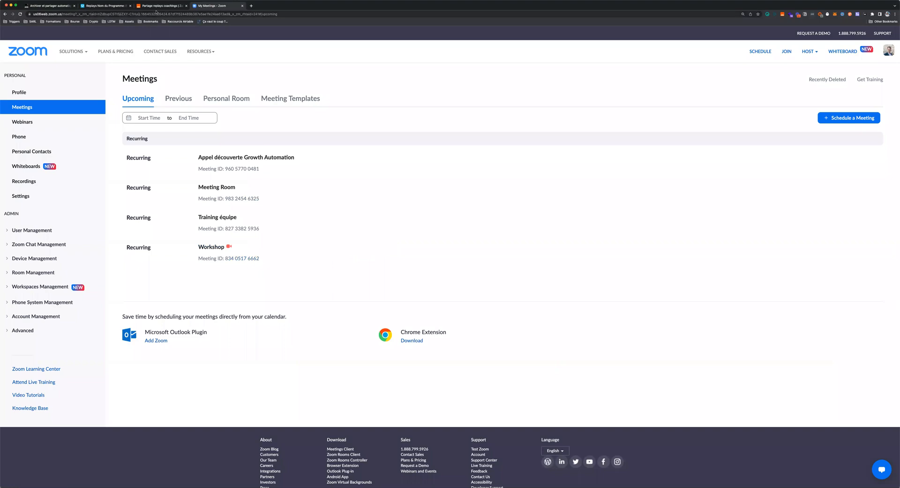
{"action": "left_click", "coordinate": [159, 6]}
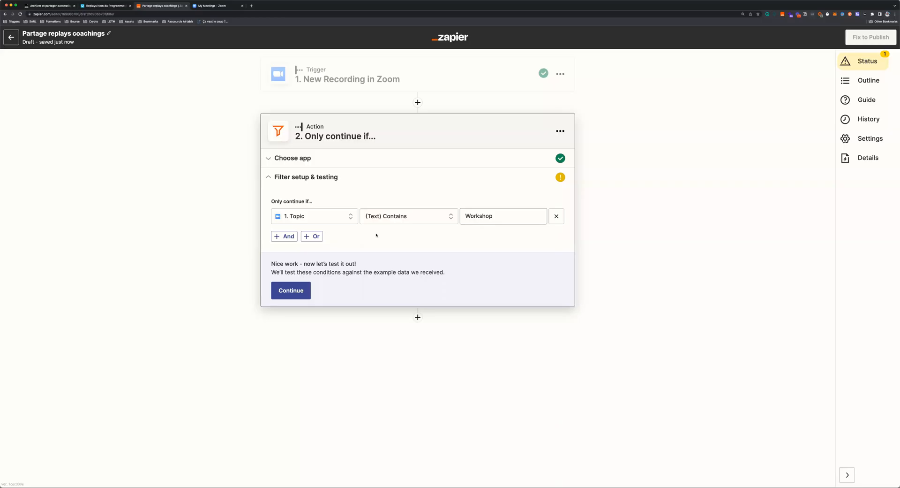
{"action": "left_click", "coordinate": [215, 6]}
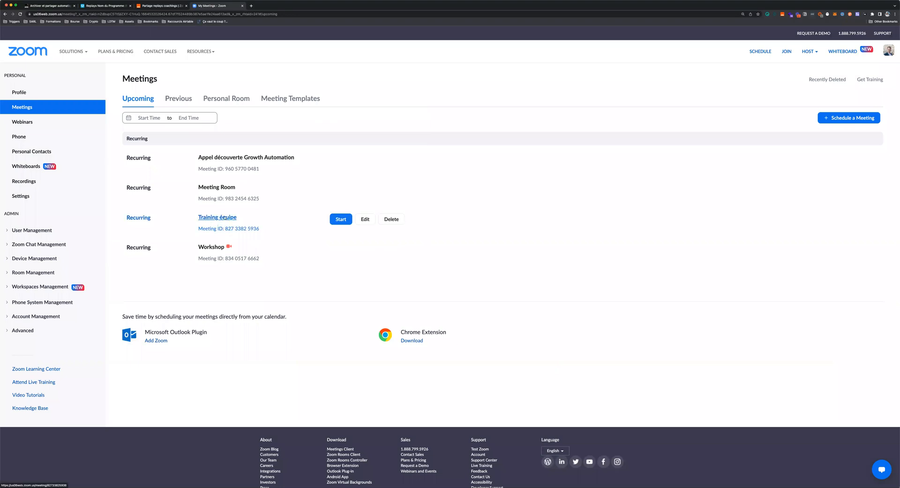
{"action": "right_click", "coordinate": [226, 217]}
{"action": "left_click", "coordinate": [250, 249]}
{"action": "left_click", "coordinate": [166, 8]}
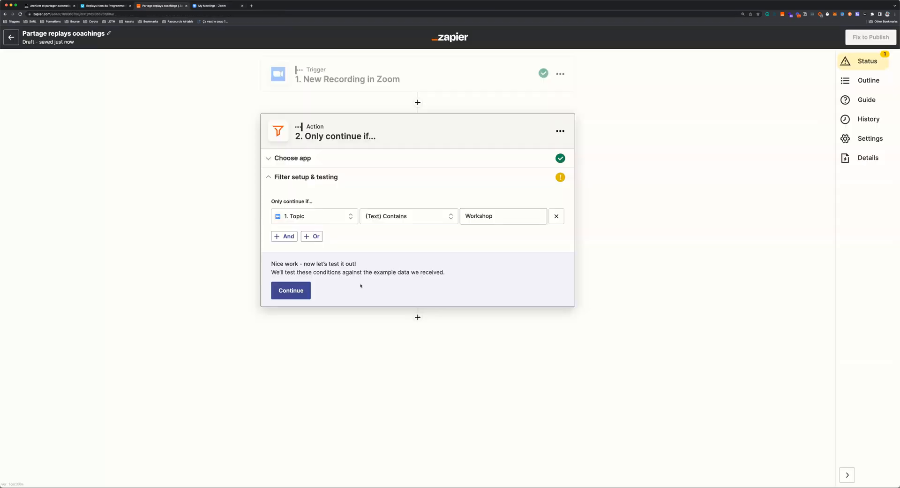
Add an Or condition to the filter: Topic contains the text "Training équipe".
{"action": "left_click", "coordinate": [317, 236]}
{"action": "left_click", "coordinate": [310, 276]}
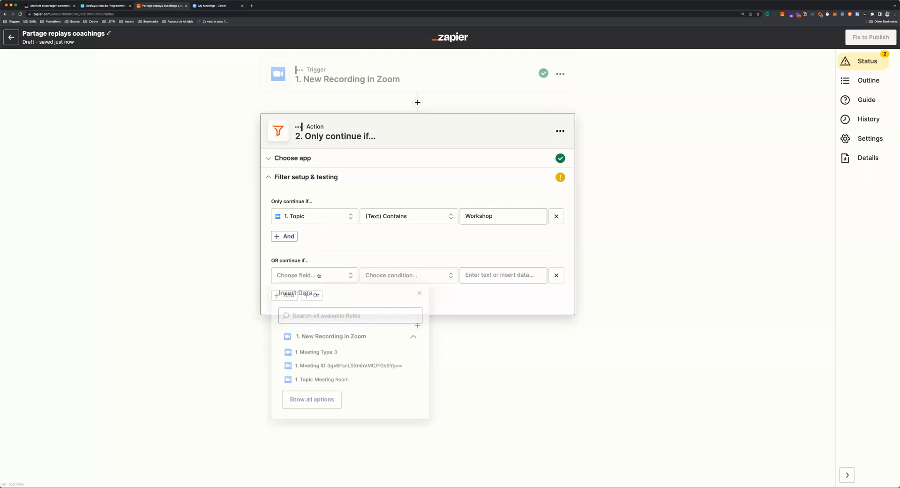
{"action": "left_click", "coordinate": [327, 382]}
{"action": "left_click", "coordinate": [422, 276]}
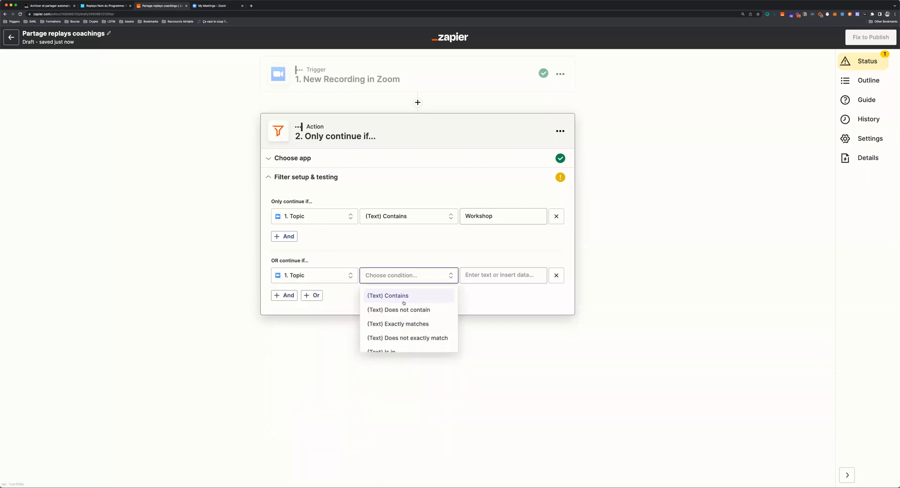
{"action": "left_click", "coordinate": [402, 299]}
{"action": "left_click", "coordinate": [492, 270]}
{"action": "type", "text": "Training équipe"}
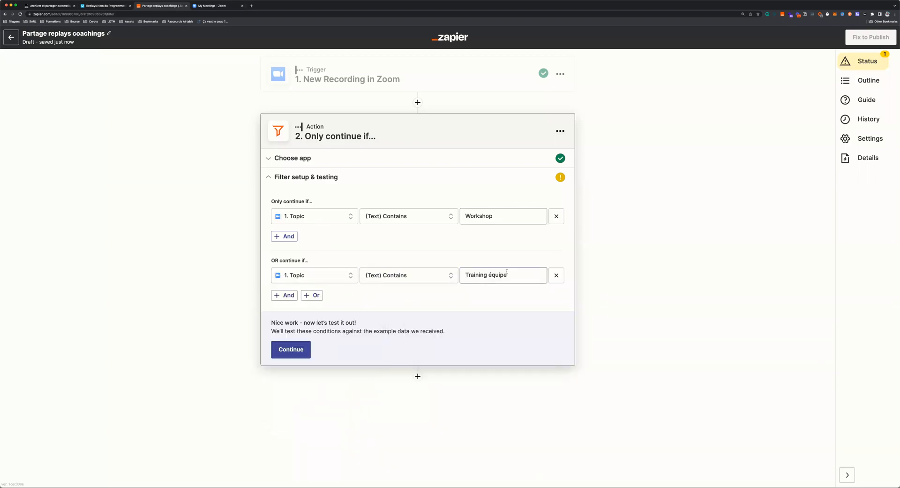
{"action": "left_click", "coordinate": [509, 264]}
Rename the filter step "Continue si Workshop ou Training équipe" and test its conditions against the sample data.
{"action": "left_click", "coordinate": [559, 130]}
{"action": "left_click", "coordinate": [546, 148]}
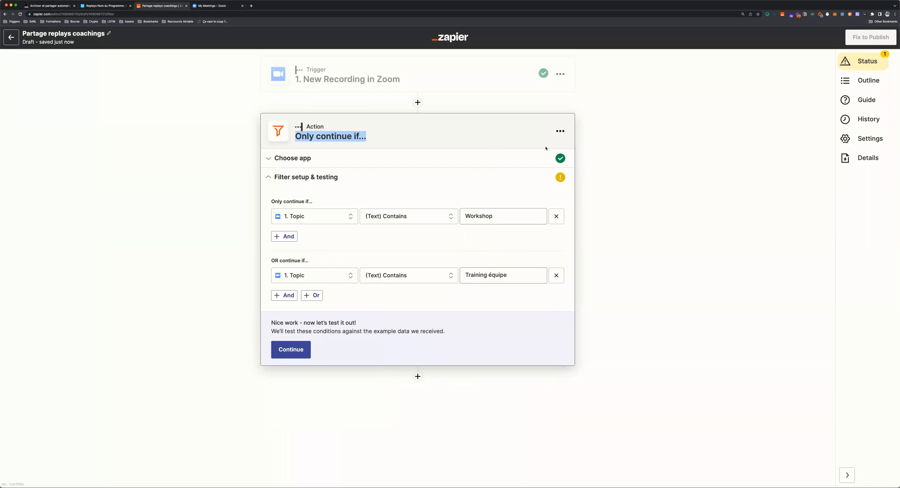
{"action": "type", "text": "Cont"}
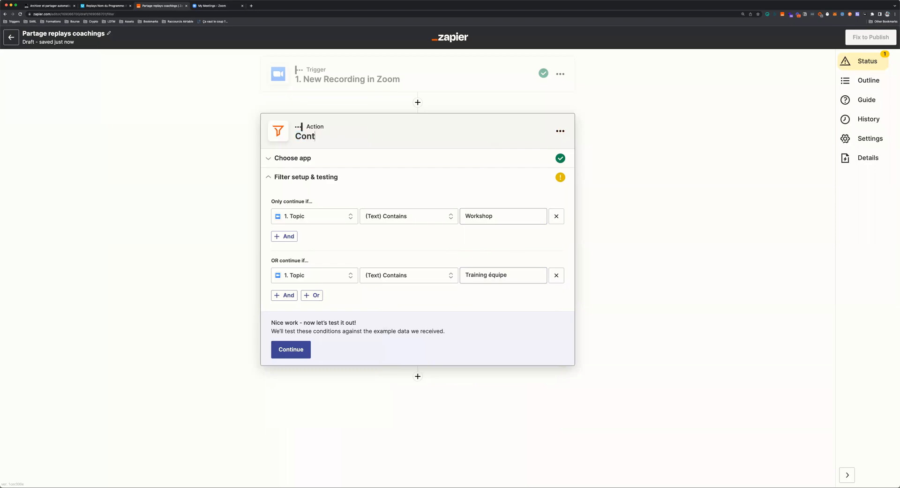
{"action": "type", "text": "inue si Work"}
{"action": "key", "text": "BackSpace"}
{"action": "key", "text": "BackSpace"}
{"action": "key", "text": "BackSpace"}
{"action": "key", "text": "BackSpace"}
{"action": "key", "text": "BackSpace"}
{"action": "type", "text": "Workshjo"}
{"action": "key", "text": "BackSpace"}
{"action": "key", "text": "BackSpace"}
{"action": "type", "text": "op p"}
{"action": "key", "text": "BackSpace"}
{"action": "type", "text": "ou Trainig"}
{"action": "key", "text": "BackSpace"}
{"action": "type", "text": "ng équipe"}
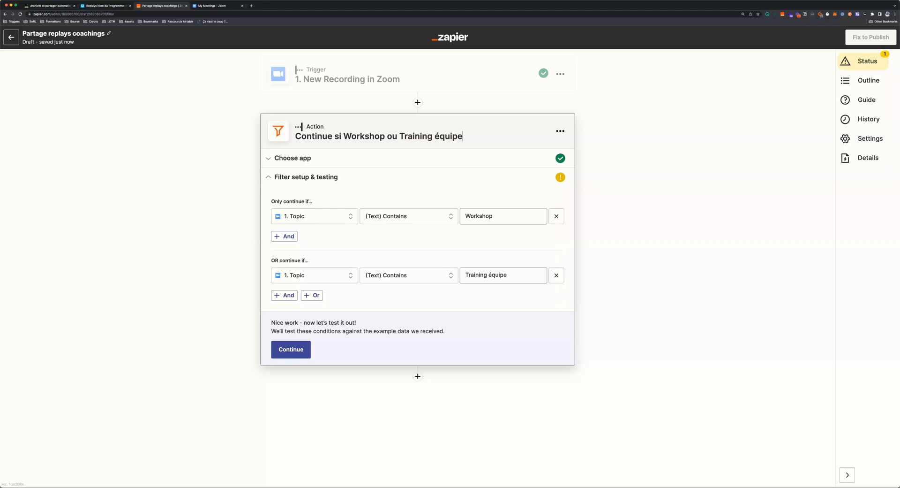
{"action": "key", "text": "Return"}
{"action": "left_click", "coordinate": [291, 349]}
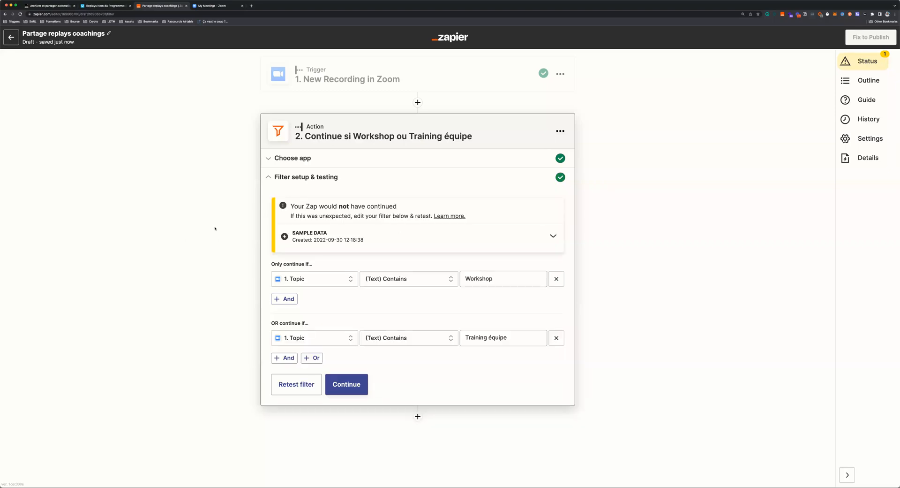
Add a Google Drive action as the third step with Upload File as its event.
{"action": "left_click", "coordinate": [342, 243]}
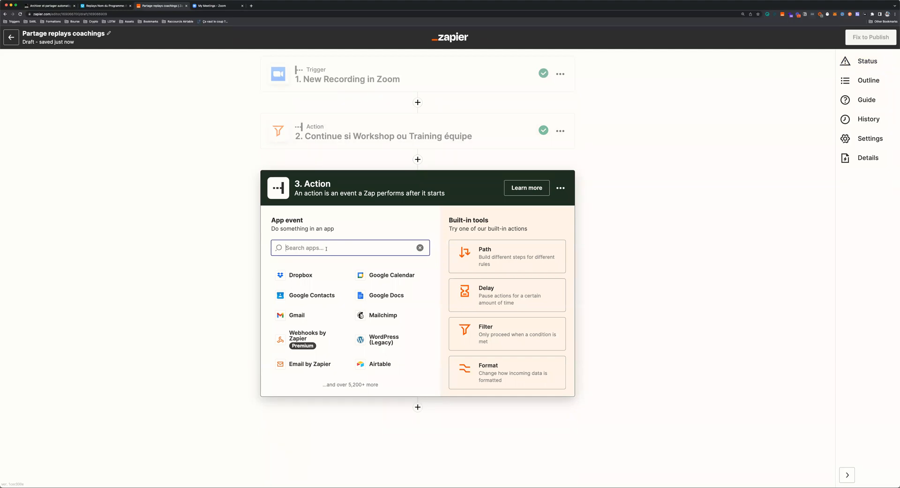
{"action": "type", "text": "drive"}
{"action": "left_click", "coordinate": [331, 275]}
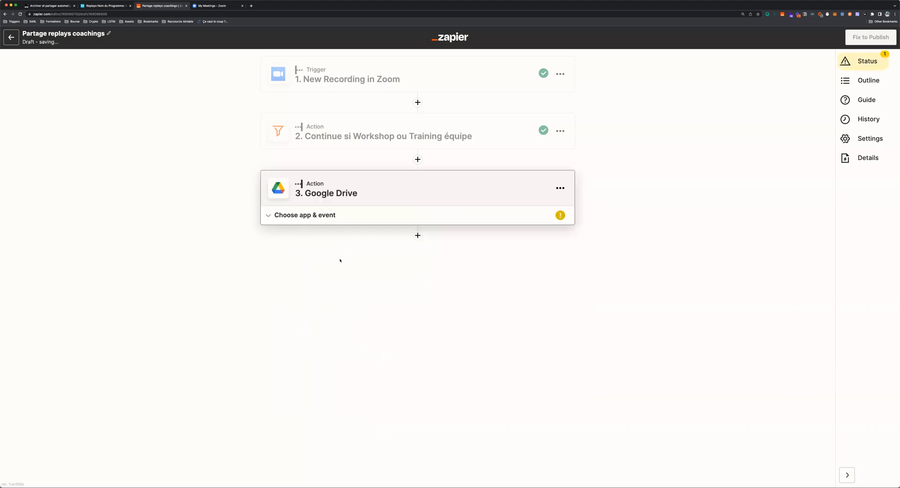
{"action": "left_click", "coordinate": [342, 278]}
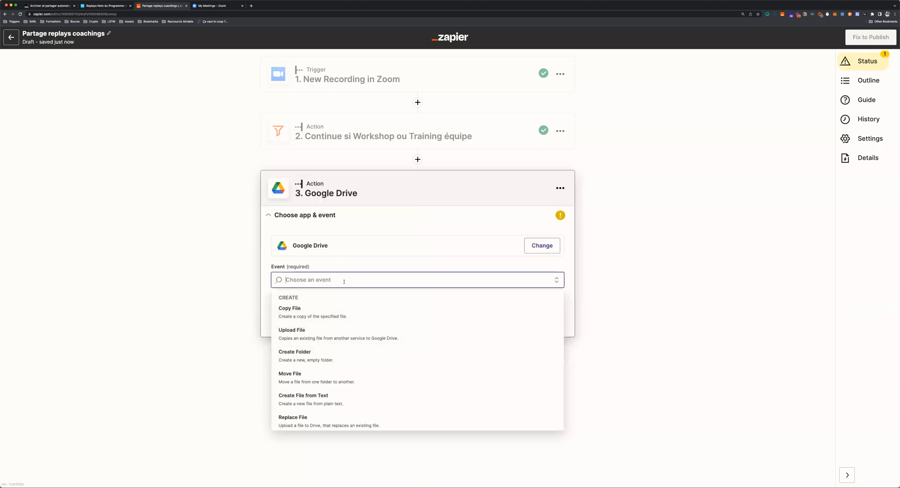
{"action": "scroll", "coordinate": [355, 361], "scroll_direction": "down", "scroll_amount": 2}
{"action": "scroll", "coordinate": [355, 356], "scroll_direction": "up", "scroll_amount": 2}
{"action": "left_click", "coordinate": [352, 334]}
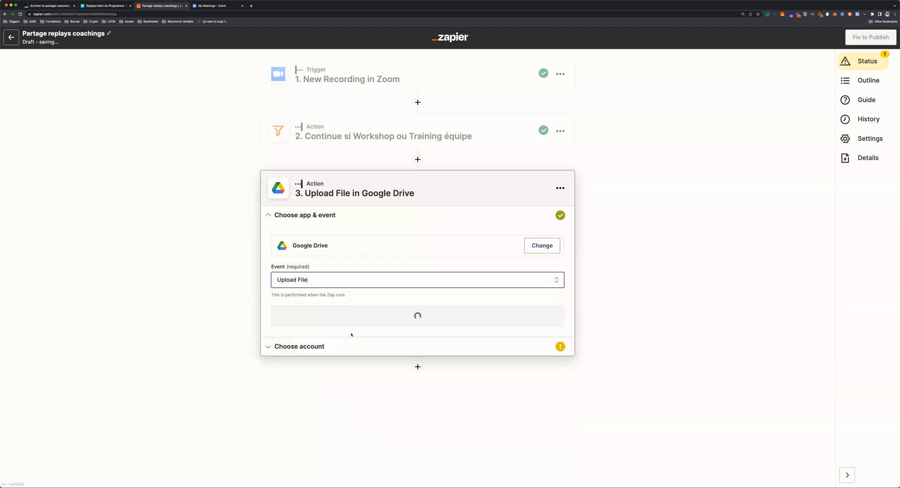
Choose the connected Google Drive account for the upload step and continue to its action setup.
{"action": "left_click", "coordinate": [399, 315]}
{"action": "left_click", "coordinate": [356, 267]}
{"action": "left_click", "coordinate": [349, 344]}
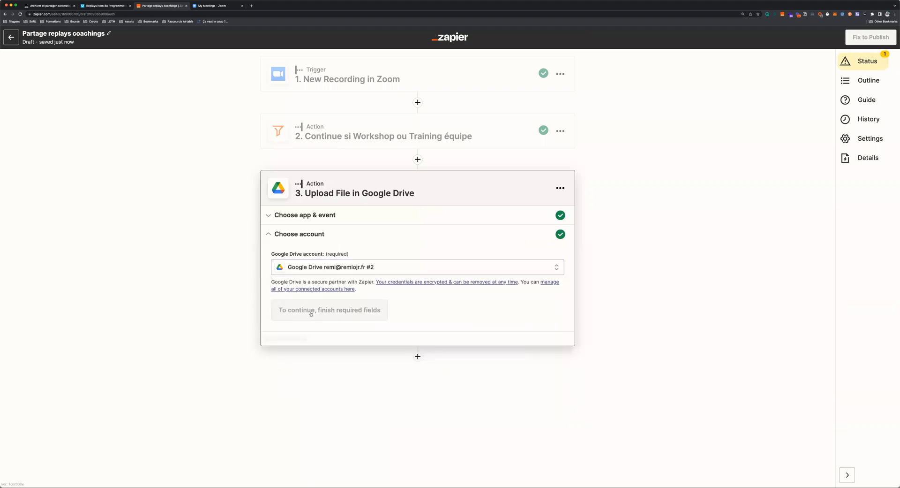
{"action": "left_click", "coordinate": [311, 313]}
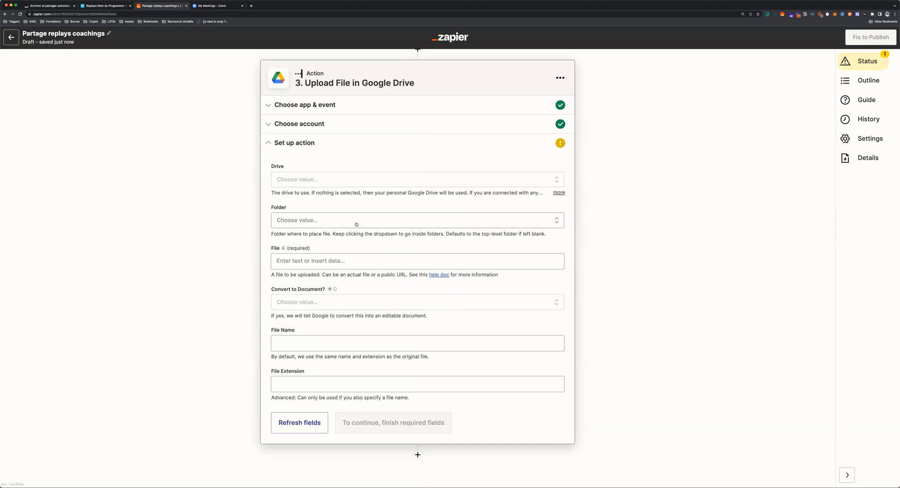
Set the upload's destination folder to Zoom replays inside the OJR CONSULTING folder.
{"action": "left_click", "coordinate": [358, 221]}
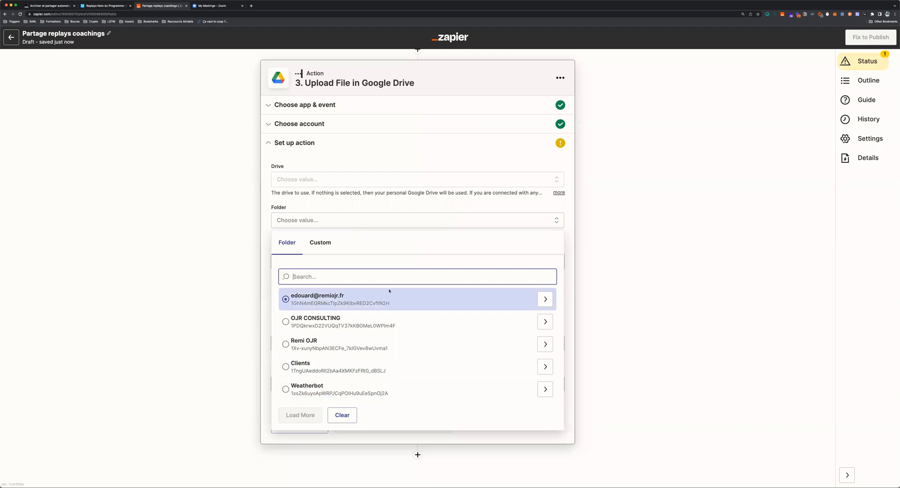
{"action": "left_click", "coordinate": [358, 326]}
{"action": "left_click", "coordinate": [385, 362]}
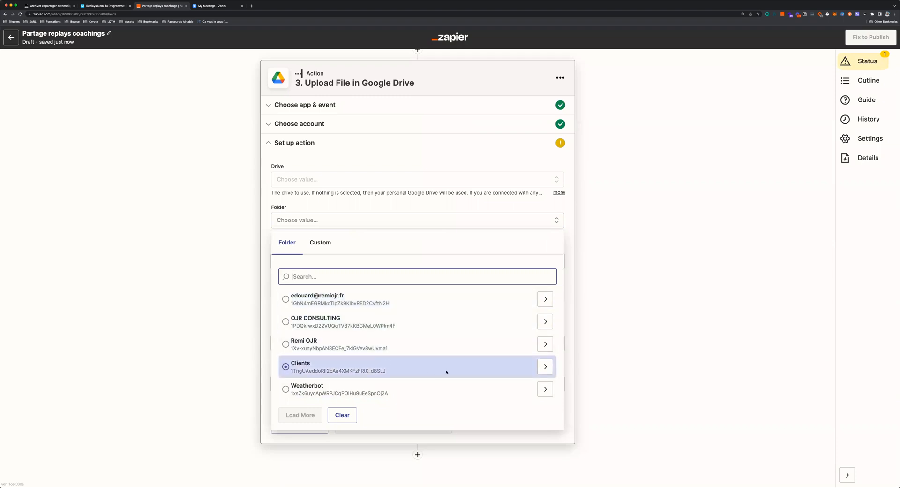
{"action": "left_click", "coordinate": [459, 347]}
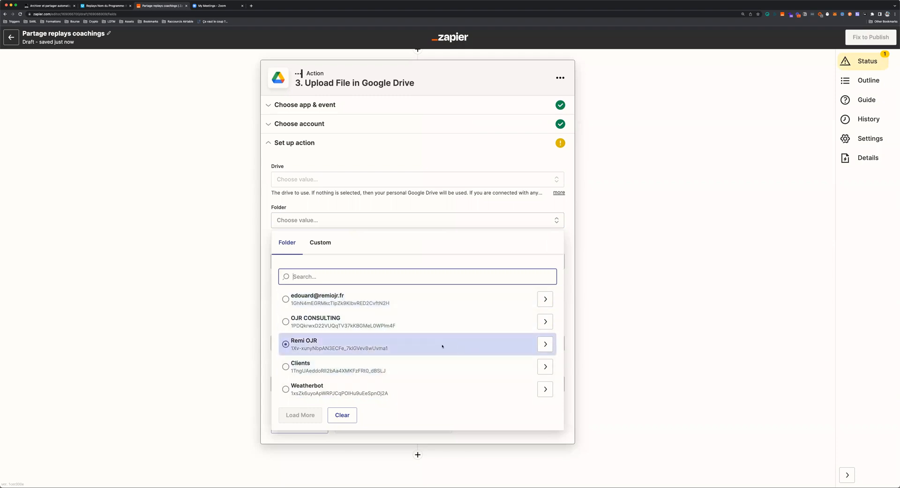
{"action": "left_click", "coordinate": [416, 391]}
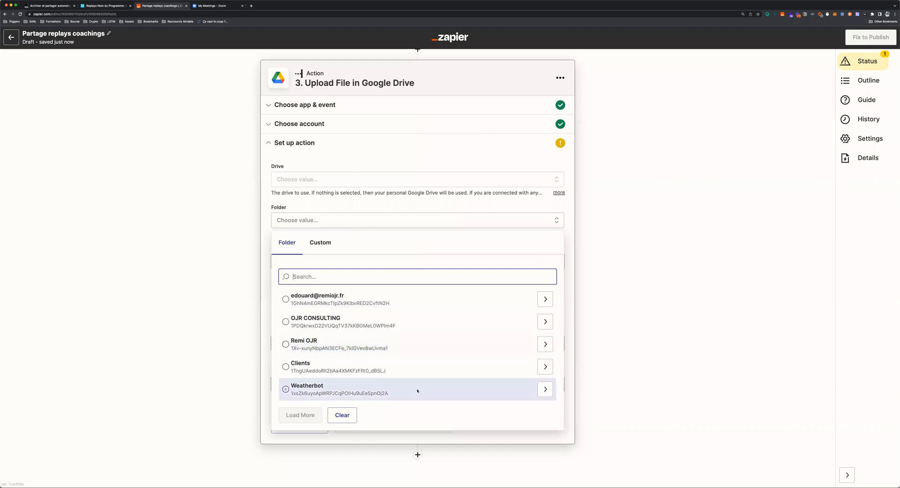
{"action": "left_click", "coordinate": [518, 321]}
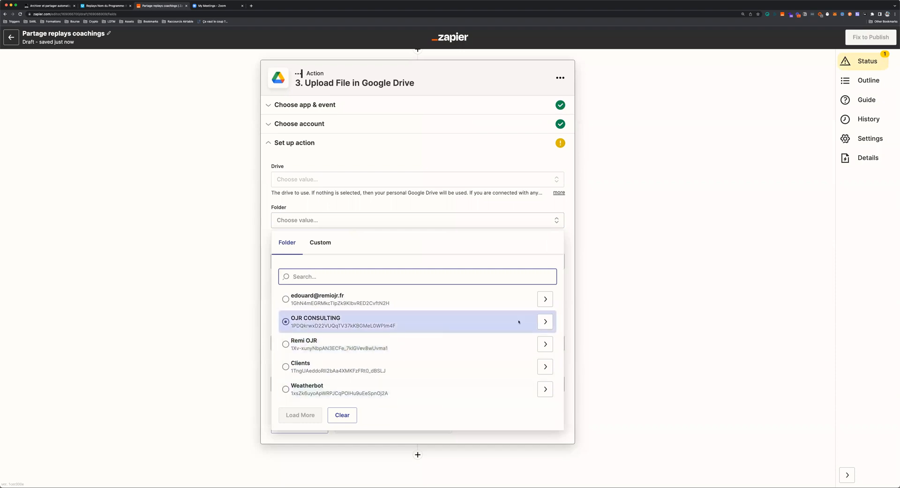
{"action": "left_click", "coordinate": [544, 322]}
{"action": "left_click", "coordinate": [319, 317]}
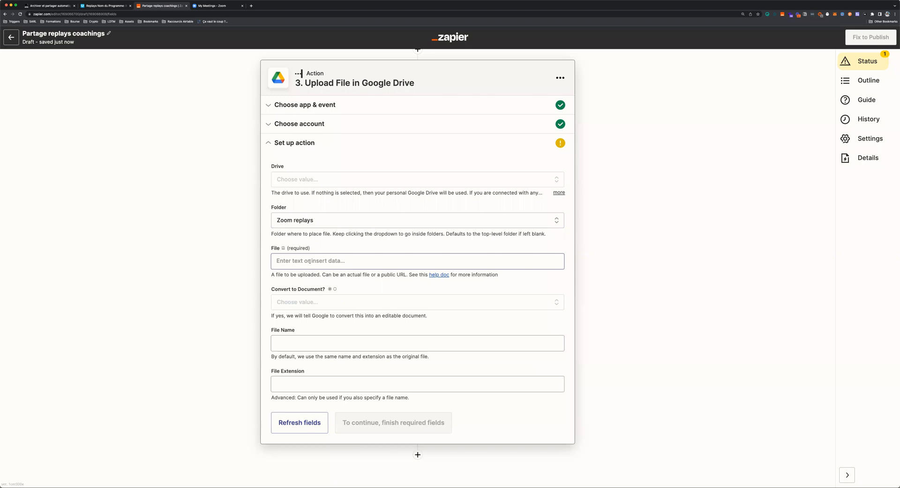
Map the upload's File to the Zoom recording's Video Files Download URL and set Convert to Document to False.
{"action": "left_click", "coordinate": [310, 261]}
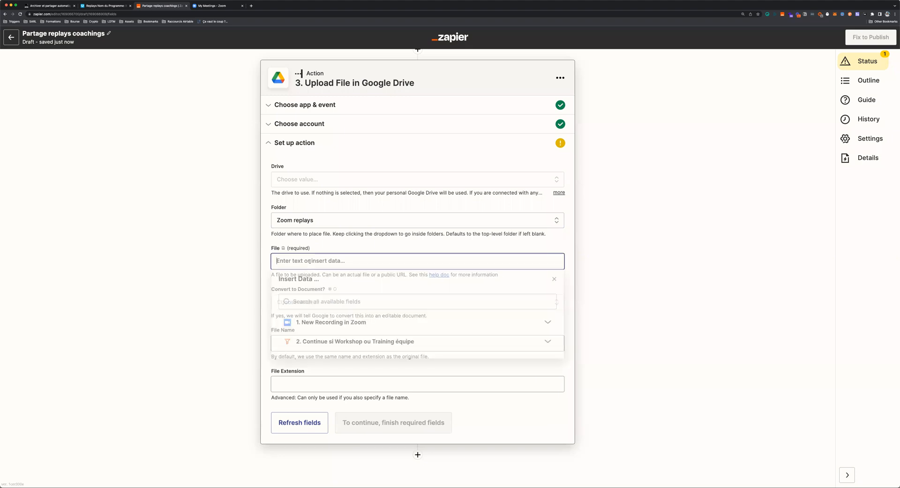
{"action": "left_click", "coordinate": [358, 303]}
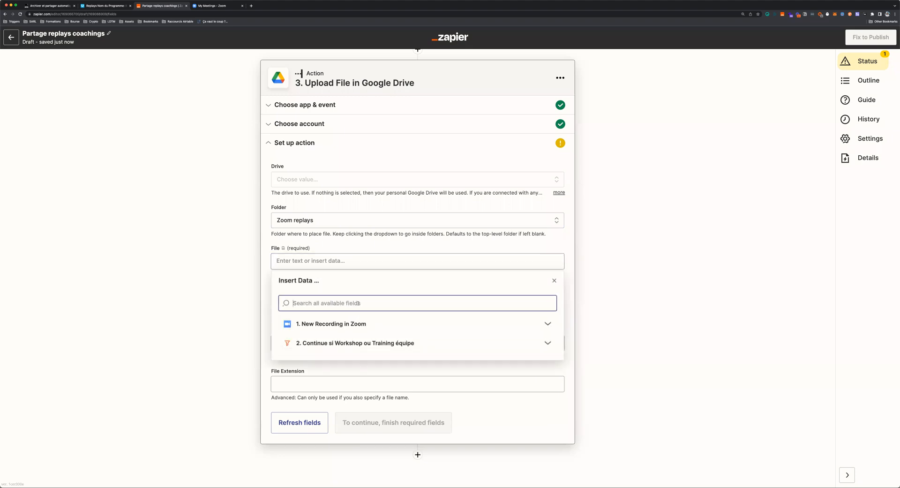
{"action": "type", "text": "download"}
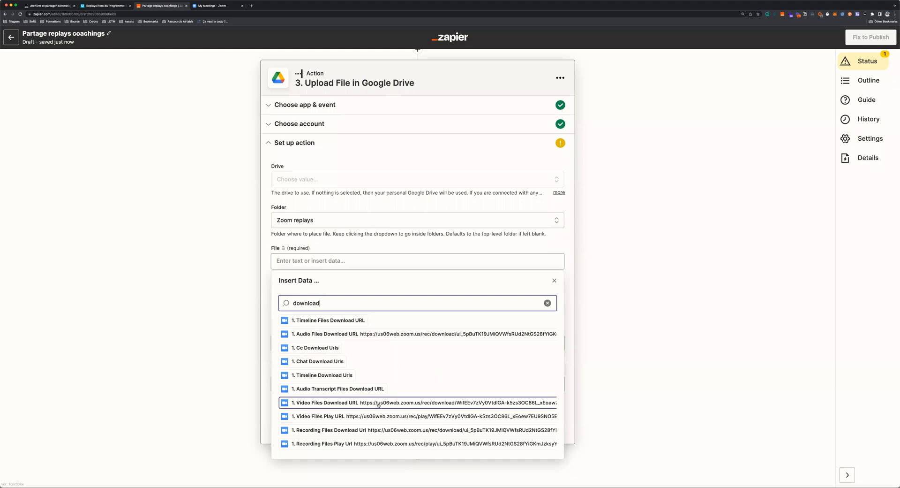
{"action": "left_click", "coordinate": [423, 402]}
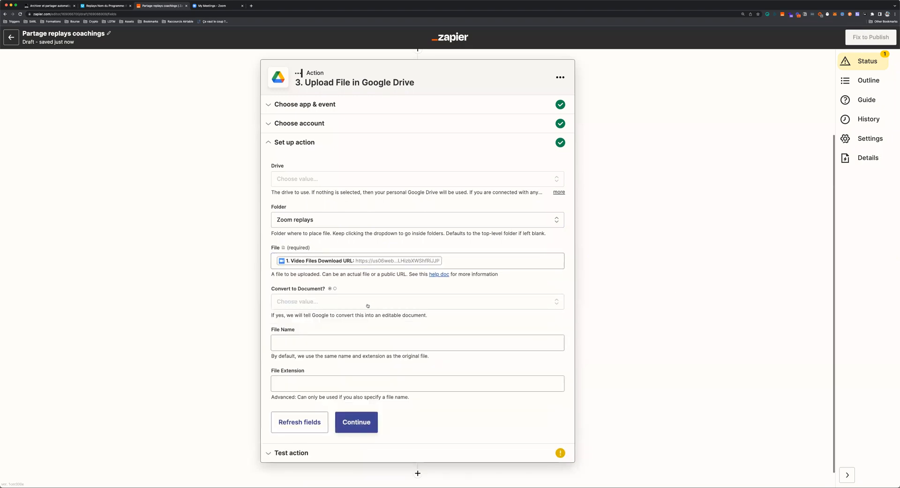
{"action": "scroll", "coordinate": [368, 305], "scroll_direction": "down", "scroll_amount": 1}
{"action": "left_click", "coordinate": [313, 284]}
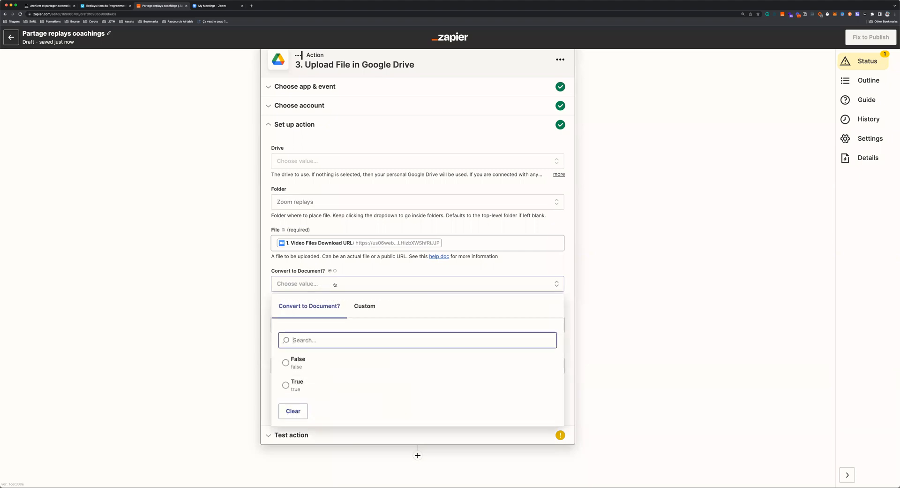
{"action": "left_click", "coordinate": [317, 306]}
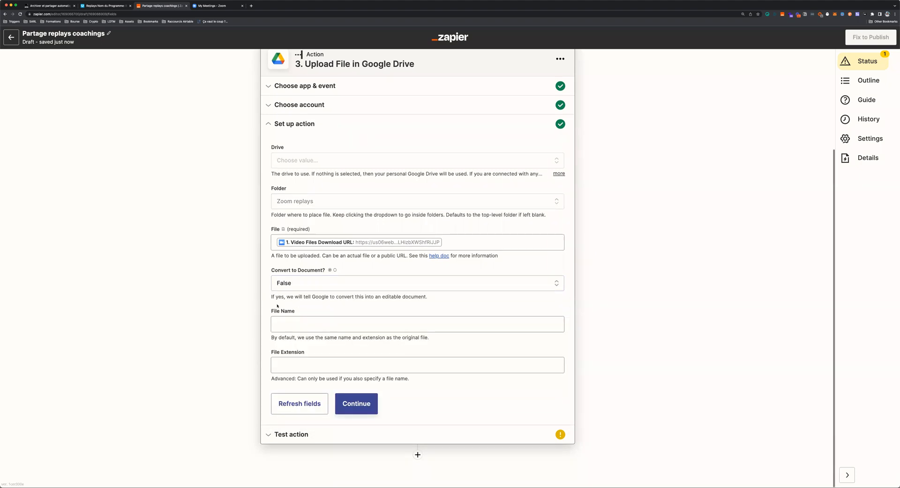
Begin the upload's File Name with the Zoom recording's Topic followed by a hyphen.
{"action": "left_click", "coordinate": [349, 322]}
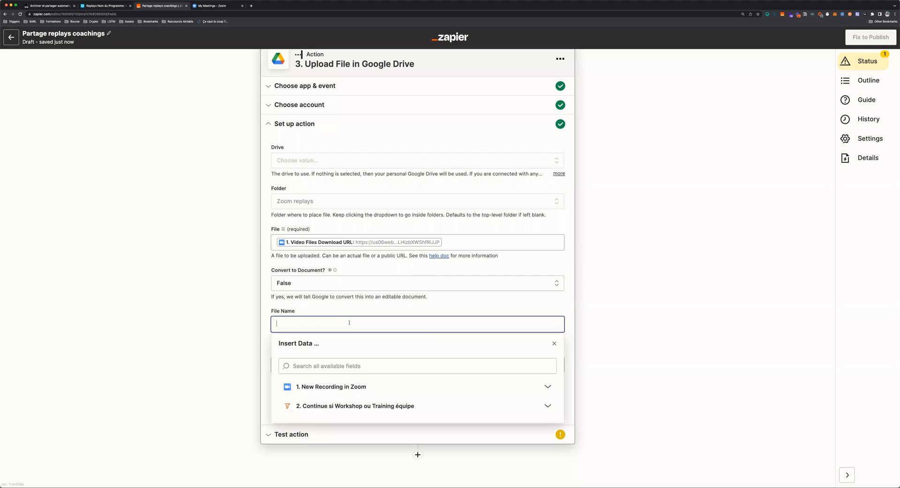
{"action": "left_click", "coordinate": [344, 386]}
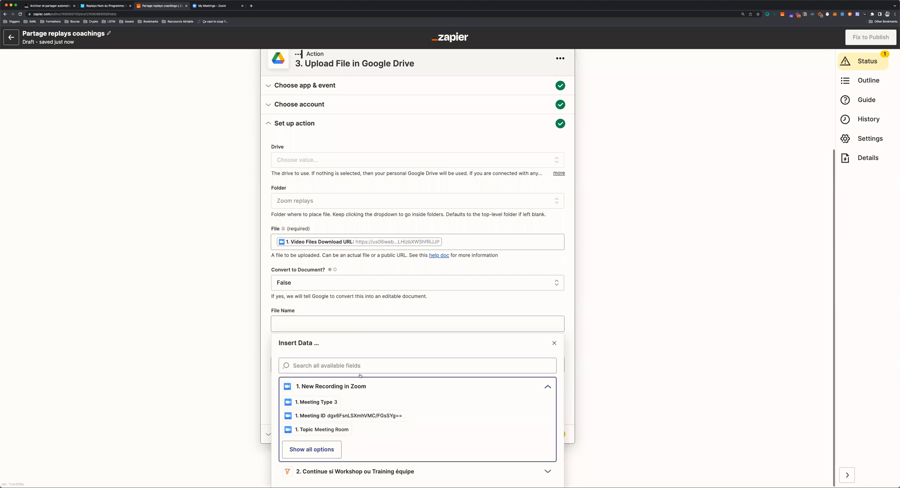
{"action": "left_click", "coordinate": [339, 431]}
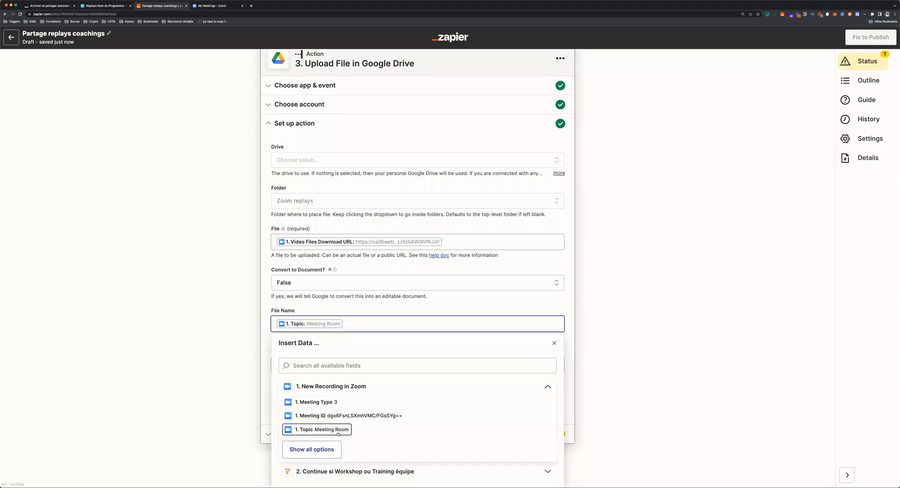
Append the Zoom recording's Start Time after the hyphen in the upload's File Name.
{"action": "left_click", "coordinate": [337, 448]}
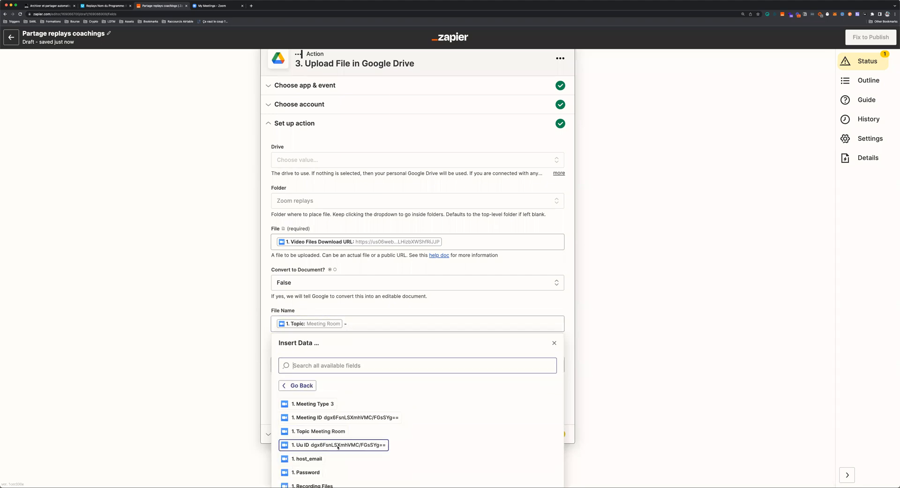
{"action": "scroll", "coordinate": [436, 348], "scroll_direction": "down", "scroll_amount": 5}
{"action": "scroll", "coordinate": [436, 348], "scroll_direction": "down", "scroll_amount": 2}
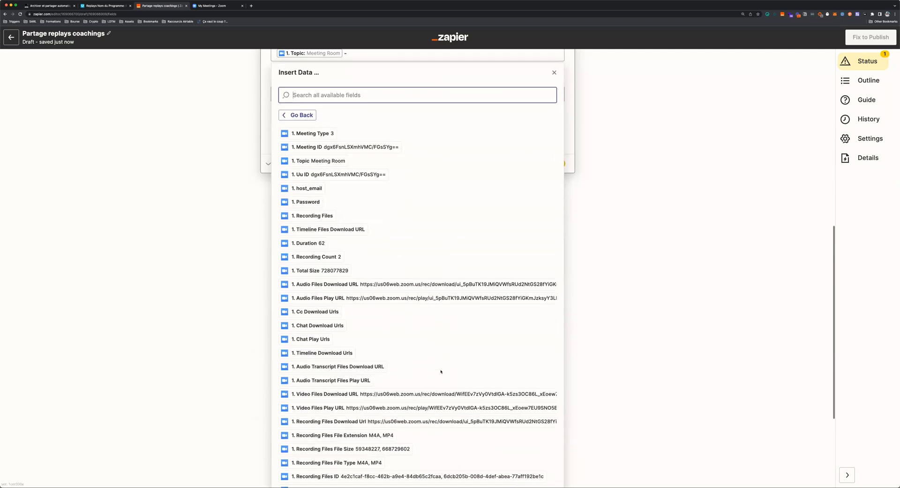
{"action": "scroll", "coordinate": [440, 371], "scroll_direction": "up", "scroll_amount": 1}
{"action": "left_click", "coordinate": [381, 139]}
{"action": "left_click", "coordinate": [381, 143]}
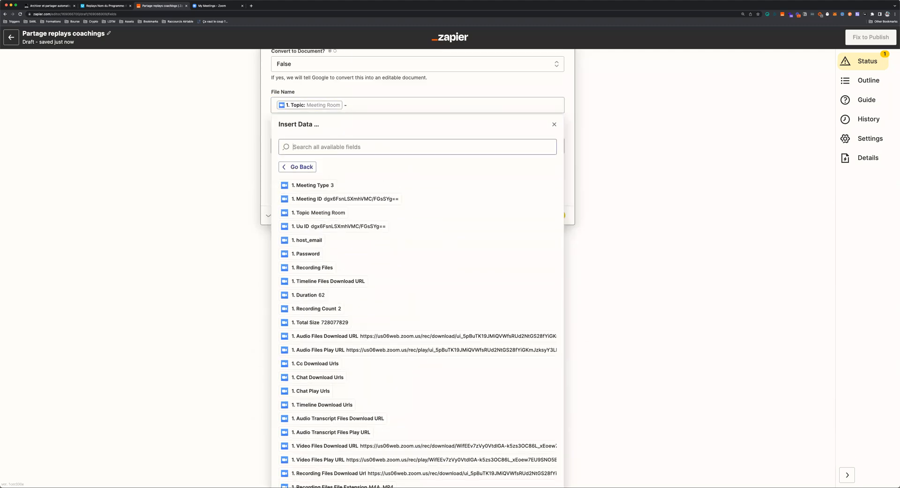
{"action": "type", "text": "date"}
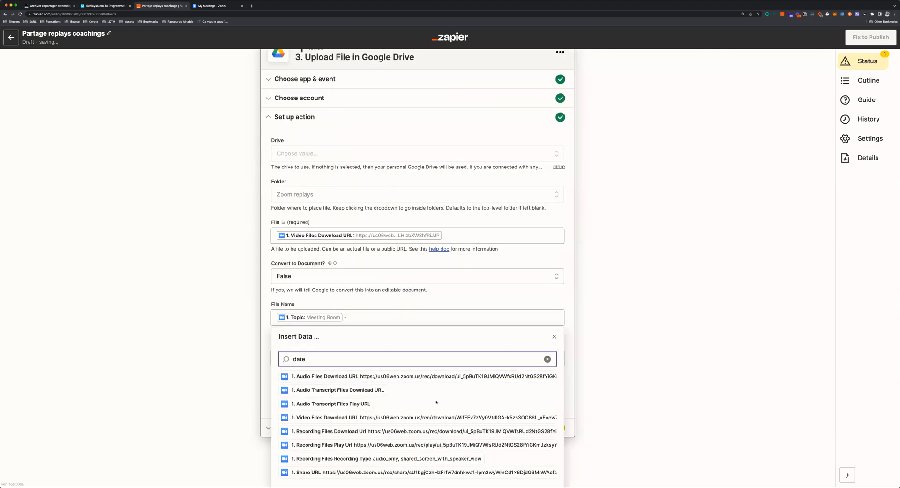
{"action": "double_click", "coordinate": [368, 356]}
{"action": "key", "text": "BackSpace"}
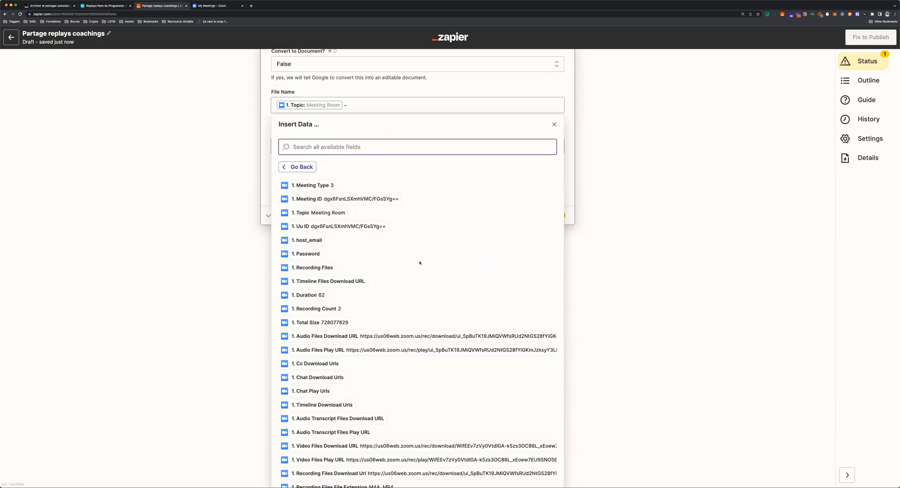
{"action": "scroll", "coordinate": [396, 263], "scroll_direction": "down", "scroll_amount": 5}
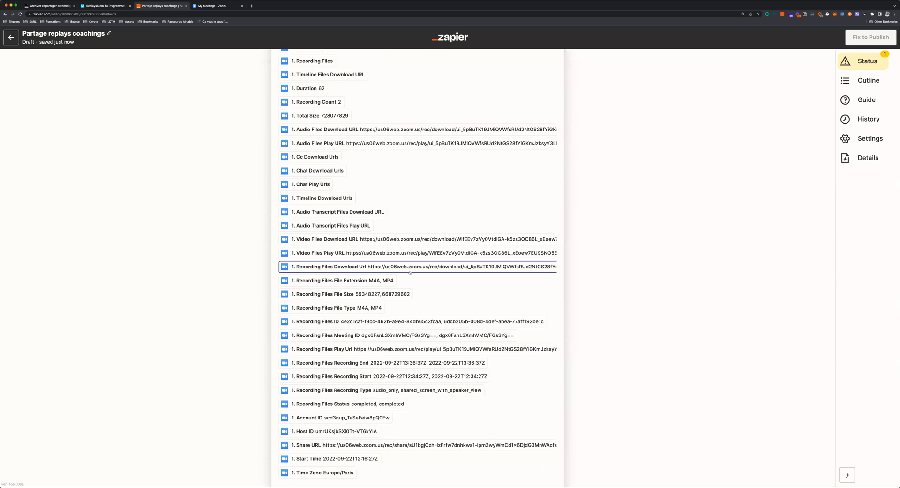
{"action": "left_click", "coordinate": [366, 459]}
{"action": "left_click", "coordinate": [766, 230]}
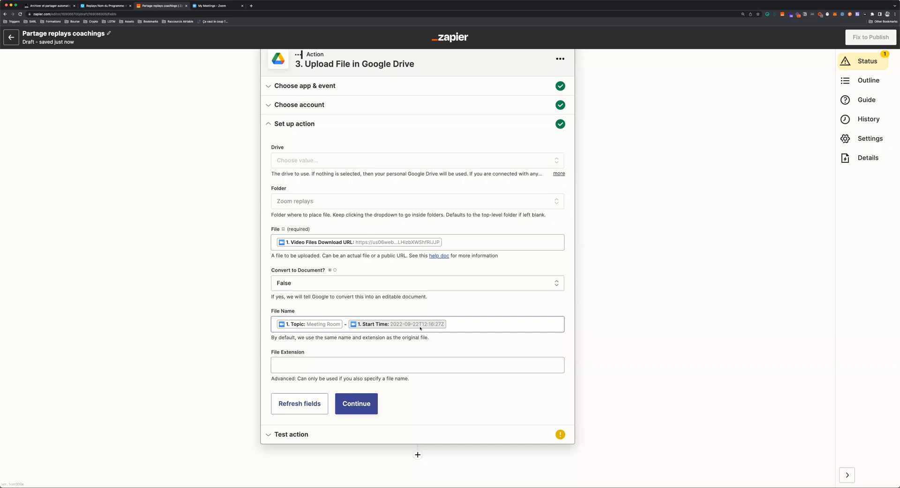
Insert a Formatter action between the filter and the Google Drive upload, with Date / Time as its event, and continue to its setup.
{"action": "scroll", "coordinate": [420, 328], "scroll_direction": "up", "scroll_amount": 5}
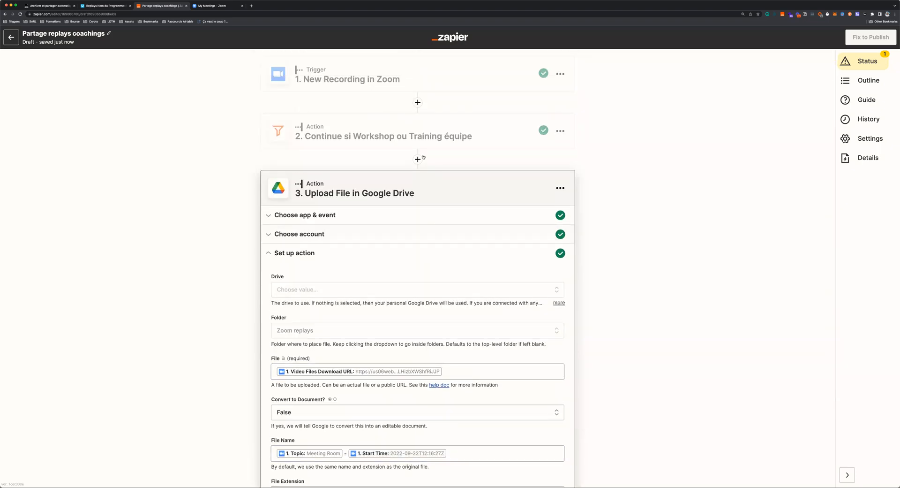
{"action": "left_click", "coordinate": [418, 159]}
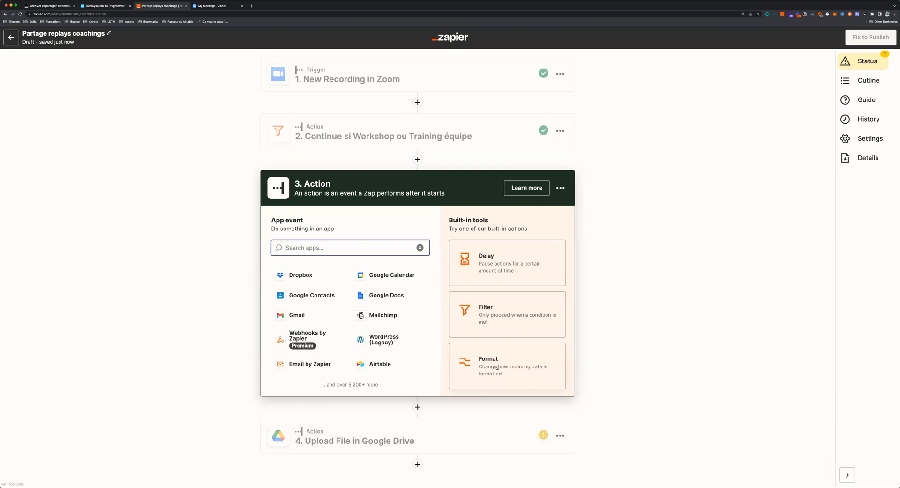
{"action": "left_click", "coordinate": [512, 366]}
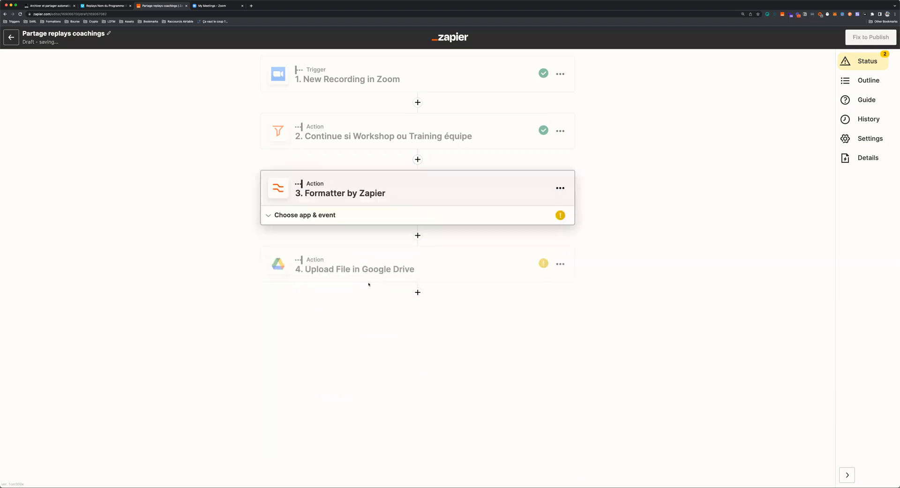
{"action": "left_click", "coordinate": [321, 279]}
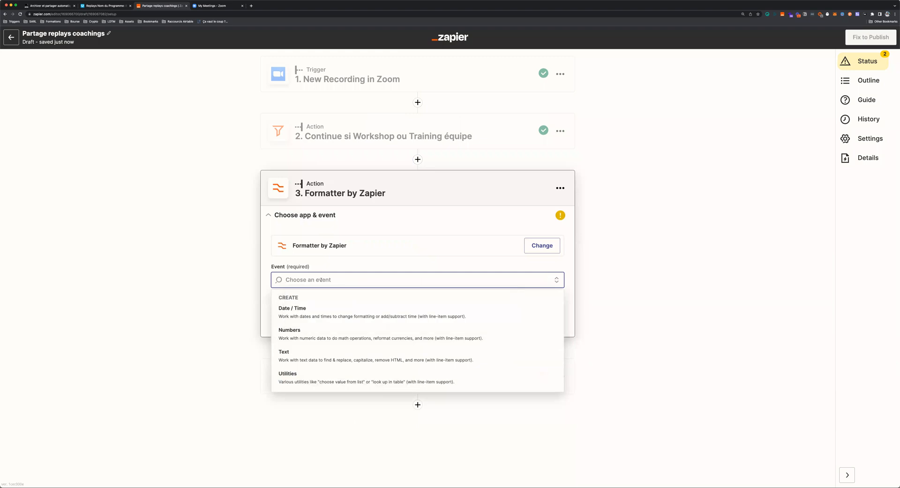
{"action": "left_click", "coordinate": [384, 315]}
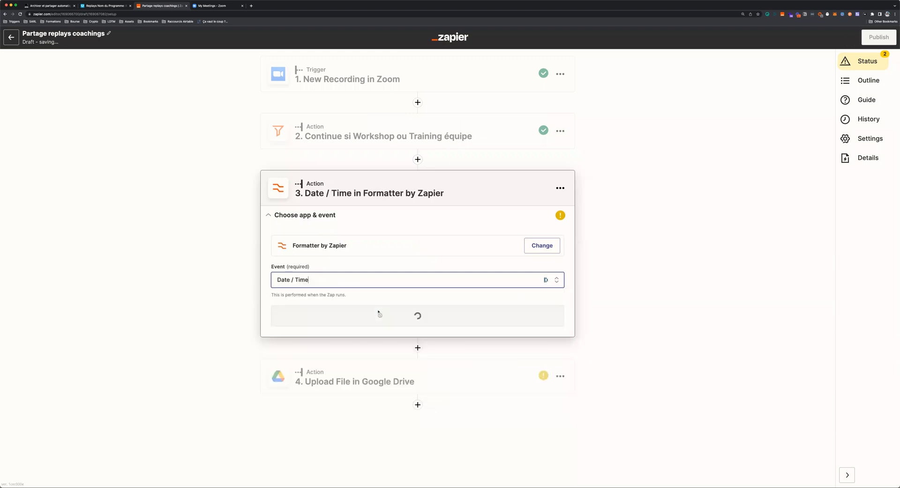
{"action": "left_click", "coordinate": [384, 317]}
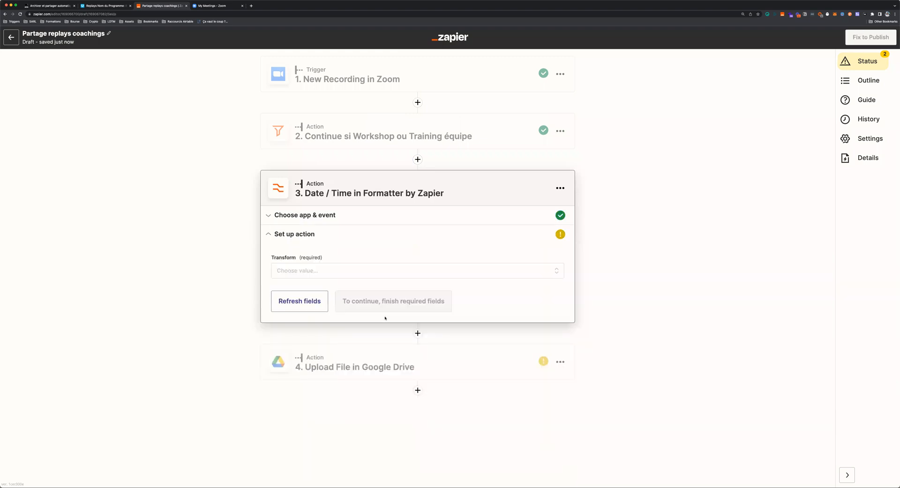
Set the Formatter's transform to Format and use the Zoom recording's Start Time as the input date.
{"action": "left_click", "coordinate": [310, 278]}
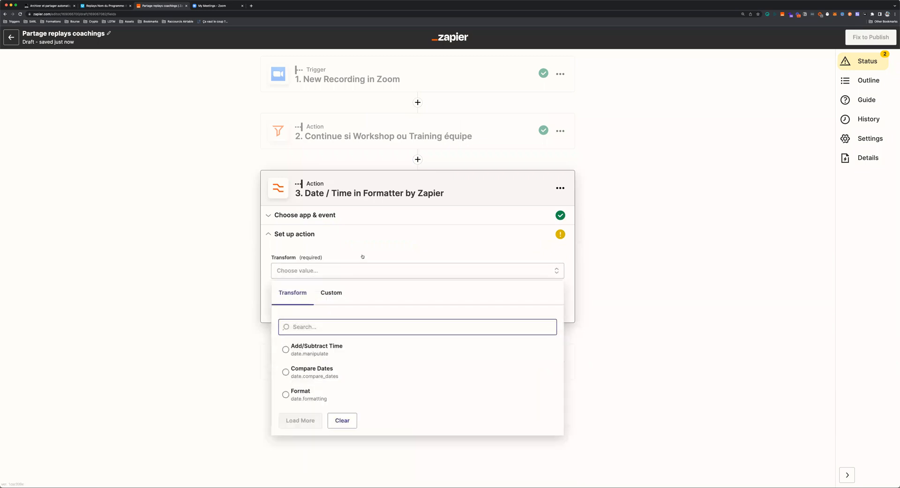
{"action": "left_click", "coordinate": [337, 398]}
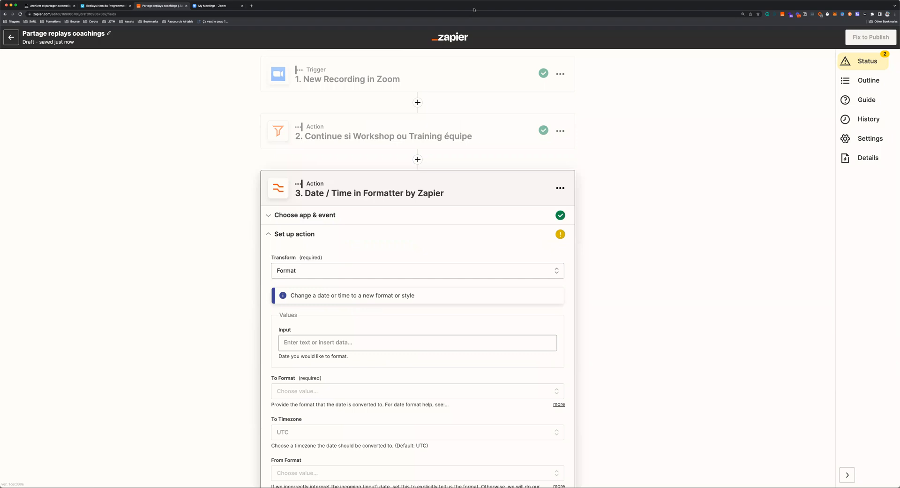
{"action": "scroll", "coordinate": [368, 314], "scroll_direction": "down", "scroll_amount": 3}
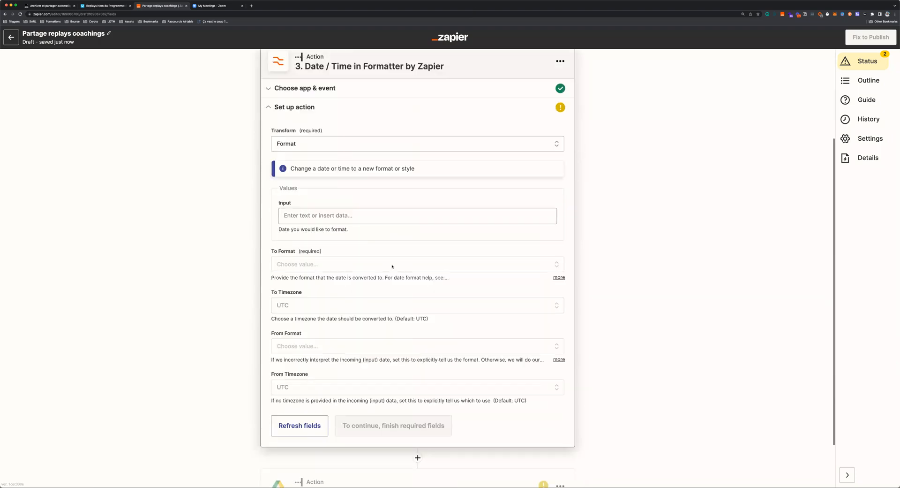
{"action": "left_click", "coordinate": [367, 215]}
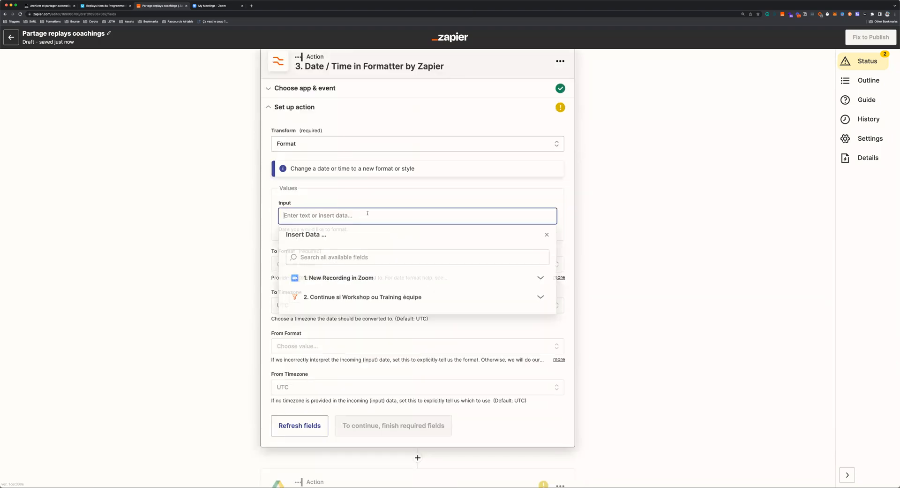
{"action": "left_click", "coordinate": [381, 281]}
{"action": "left_click", "coordinate": [328, 258]}
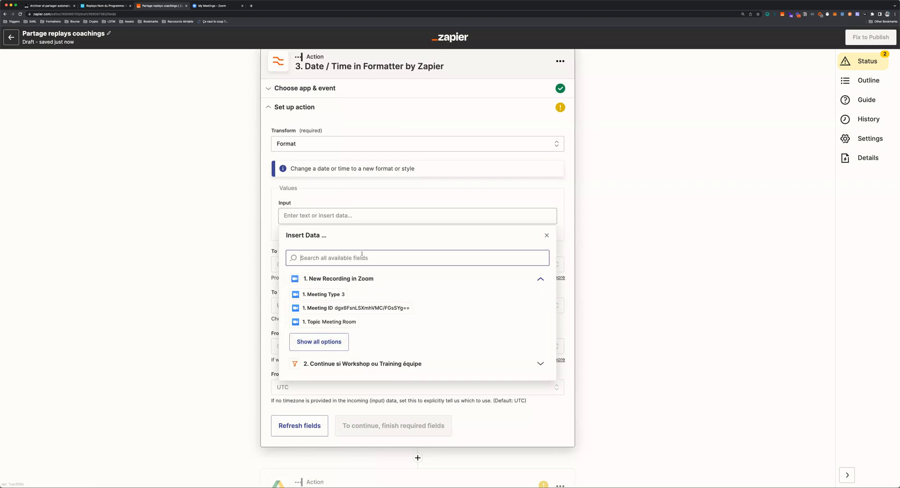
{"action": "type", "text": "start"}
{"action": "left_click", "coordinate": [342, 315]}
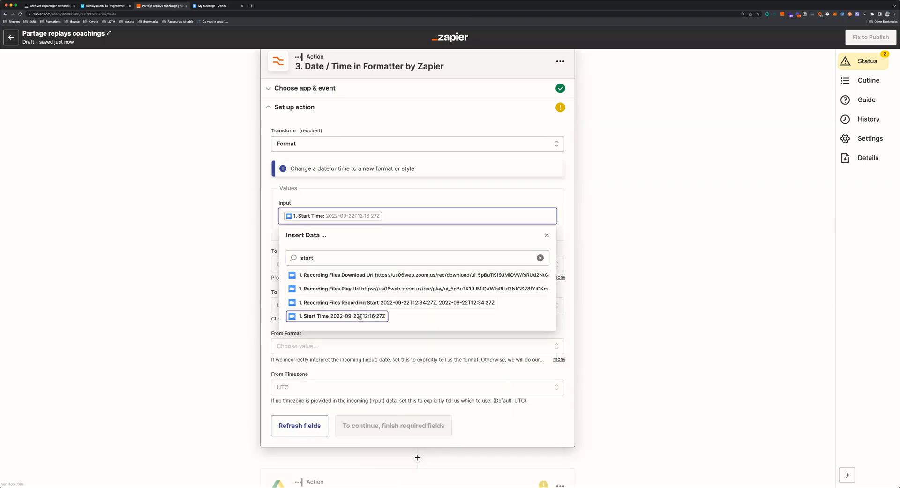
{"action": "left_click", "coordinate": [607, 219]}
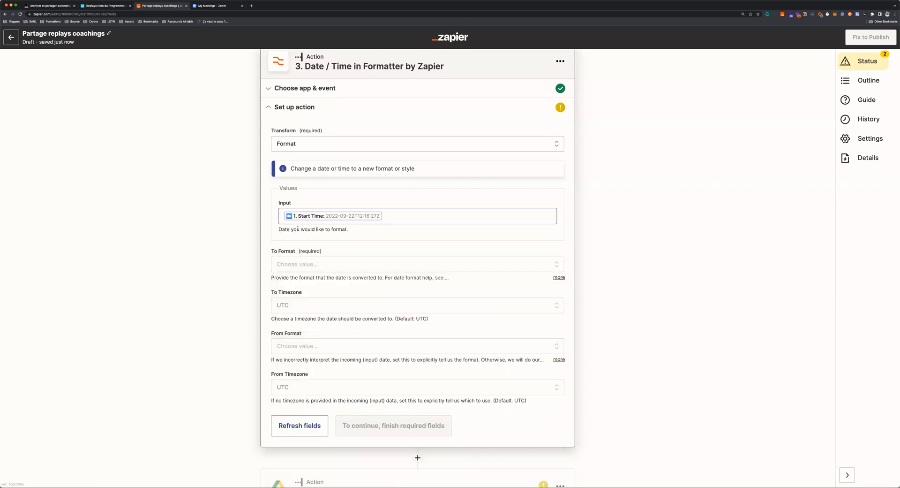
Set the Formatter's output date format to YYYY-MM-DD.
{"action": "scroll", "coordinate": [469, 258], "scroll_direction": "down", "scroll_amount": 1}
{"action": "left_click", "coordinate": [324, 232]}
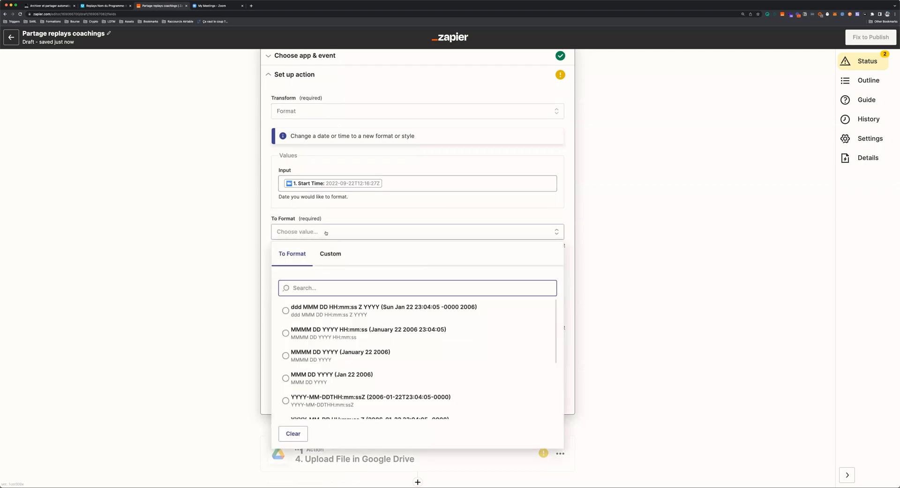
{"action": "scroll", "coordinate": [325, 233], "scroll_direction": "down", "scroll_amount": 1}
{"action": "scroll", "coordinate": [375, 331], "scroll_direction": "down", "scroll_amount": 3}
{"action": "scroll", "coordinate": [335, 353], "scroll_direction": "down", "scroll_amount": 1}
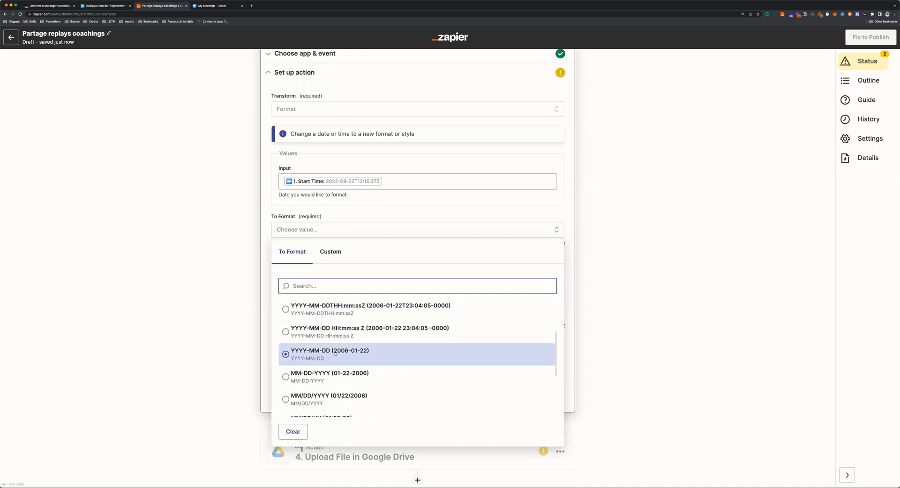
{"action": "left_click", "coordinate": [363, 354]}
Set the Formatter's source date format to YYYY-MM-DDTHH:mm:ssZ to match the Zoom start time.
{"action": "scroll", "coordinate": [257, 244], "scroll_direction": "down", "scroll_amount": 2}
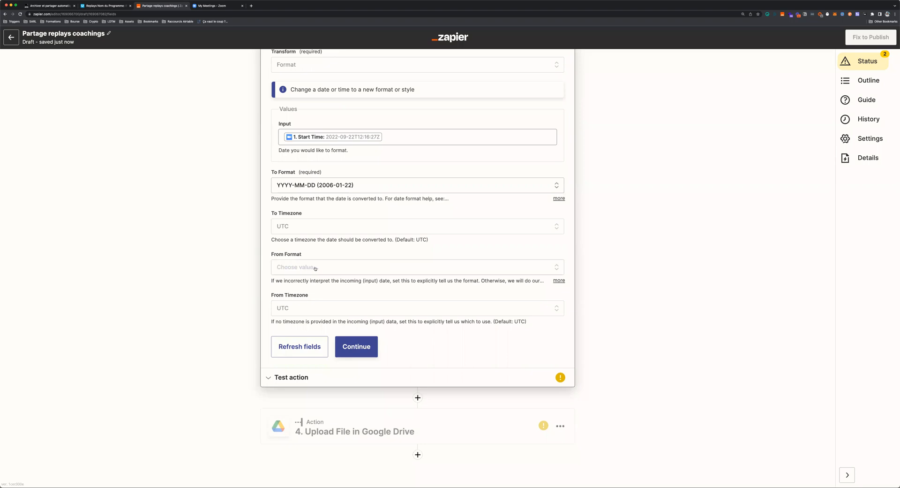
{"action": "left_click", "coordinate": [276, 266]}
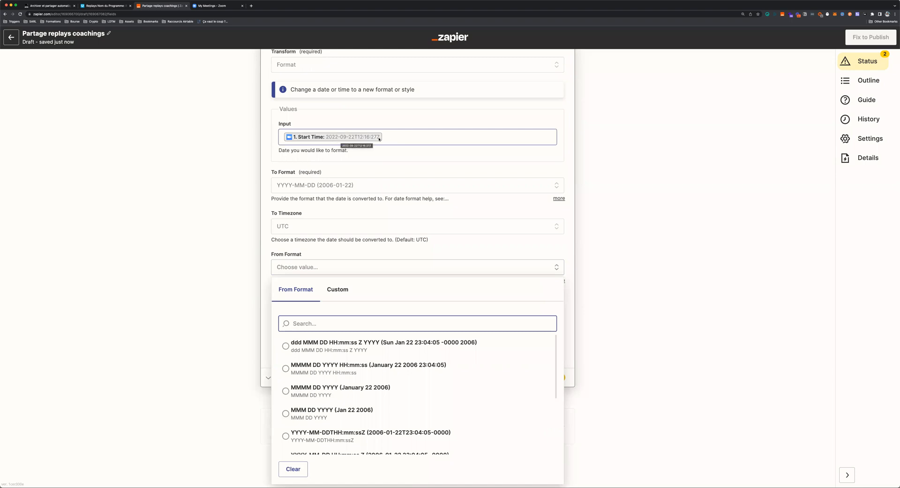
{"action": "scroll", "coordinate": [360, 409], "scroll_direction": "down", "scroll_amount": 1}
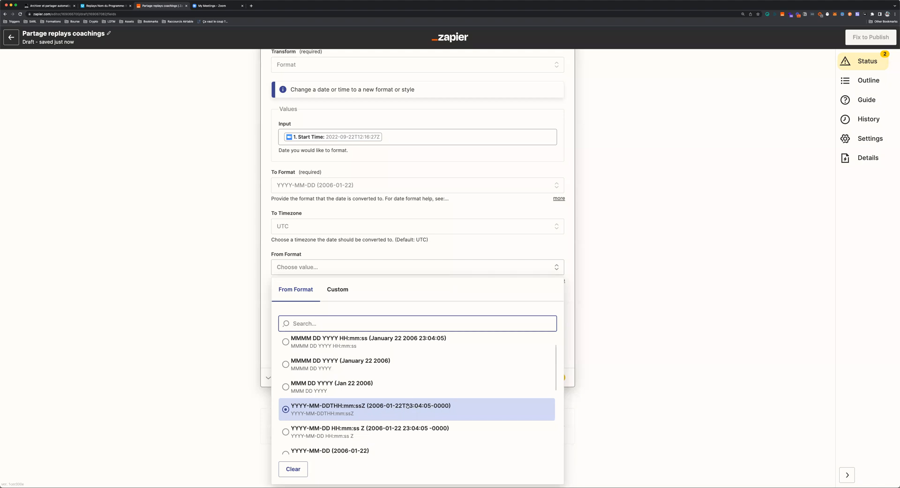
{"action": "left_click", "coordinate": [454, 409]}
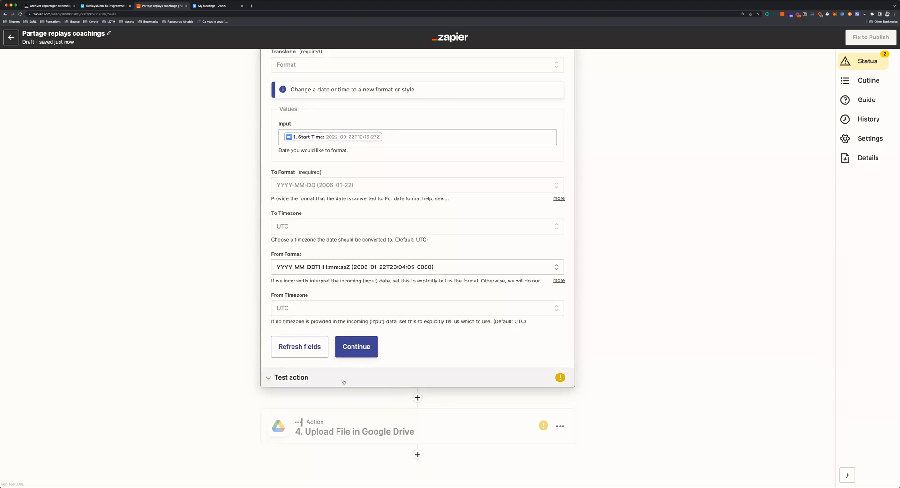
Test the Formatter date transform and review its output date.
{"action": "left_click", "coordinate": [362, 379]}
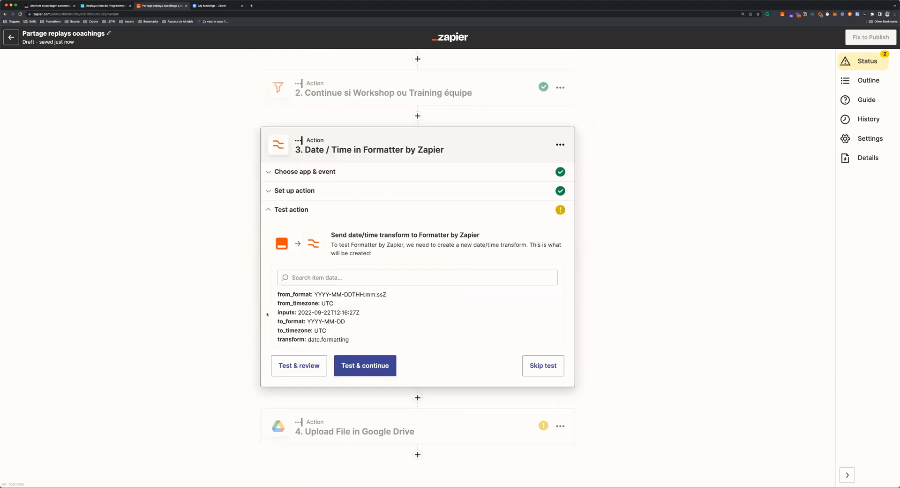
{"action": "left_click", "coordinate": [295, 366]}
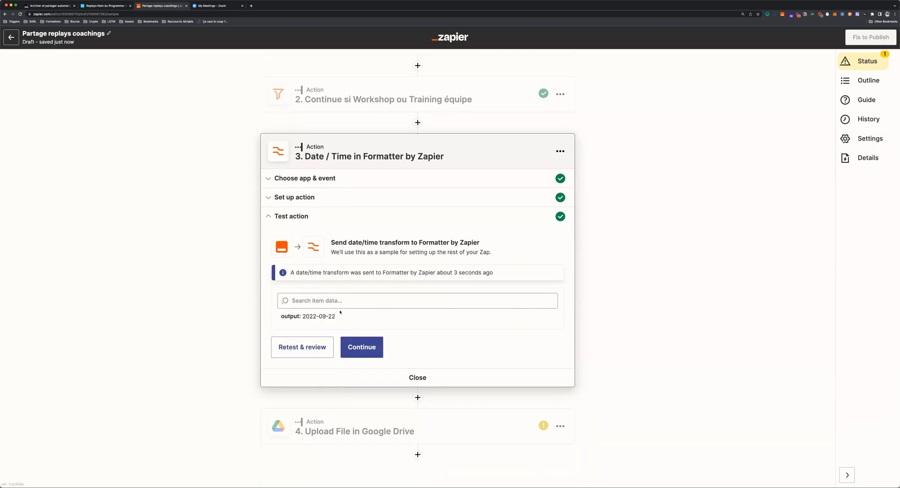
{"action": "left_click_drag", "start_coordinate": [304, 317], "coordinate": [338, 318]}
{"action": "left_click", "coordinate": [340, 319]}
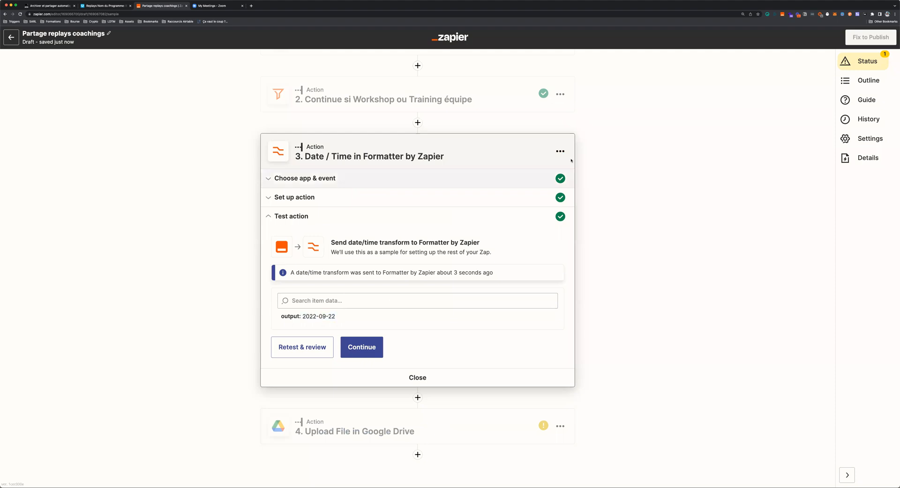
Rename the Formatter action as "Formate la date".
{"action": "left_click", "coordinate": [560, 151]}
{"action": "left_click", "coordinate": [548, 168]}
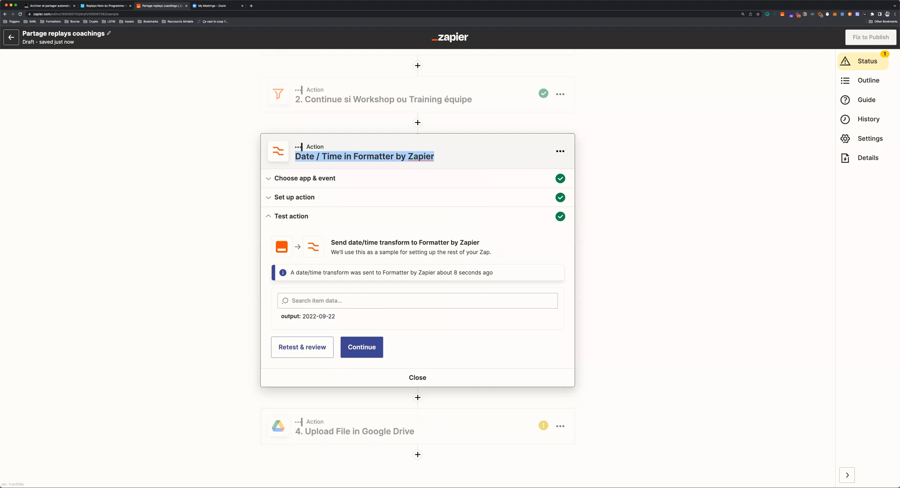
{"action": "type", "text": "Formate la date"}
{"action": "key", "text": "Return"}
Replace the Start Time in the Google Drive upload's file name with the Output of the "Formate la date" action.
{"action": "left_click", "coordinate": [365, 431]}
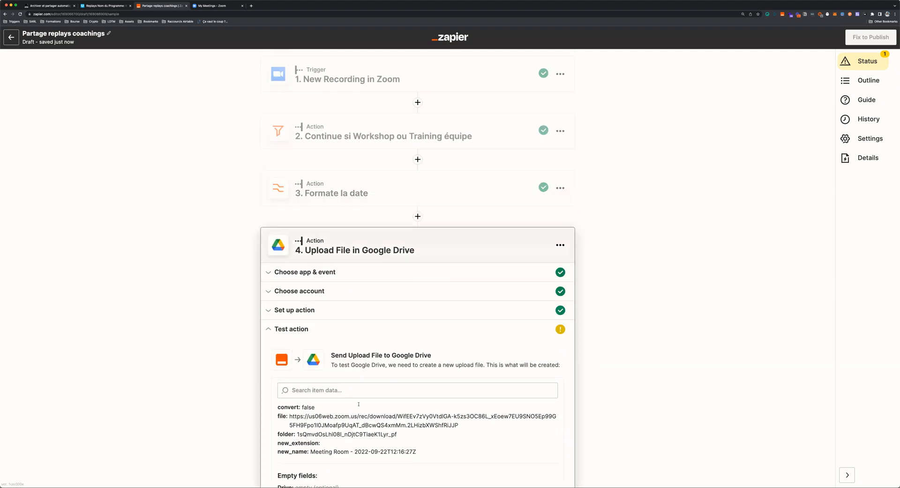
{"action": "left_click", "coordinate": [351, 315]}
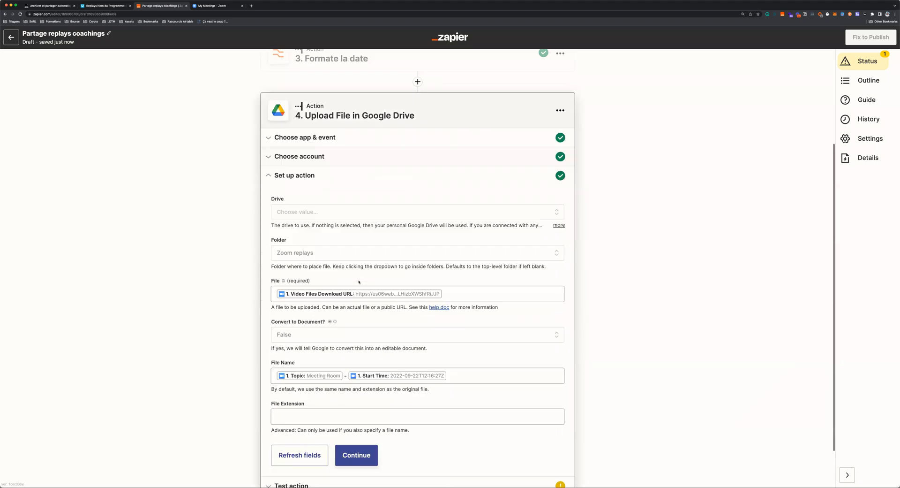
{"action": "left_click", "coordinate": [464, 318]}
{"action": "key", "text": "BackSpace"}
{"action": "left_click", "coordinate": [328, 425]}
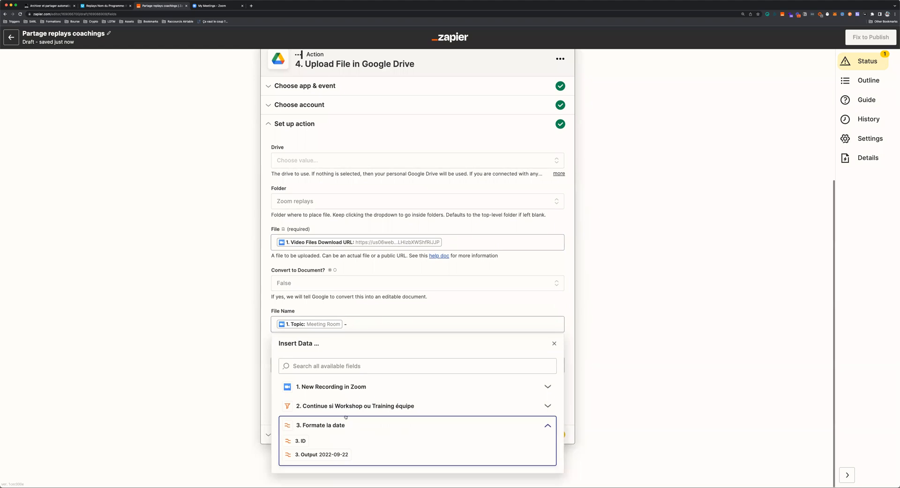
{"action": "left_click", "coordinate": [330, 454]}
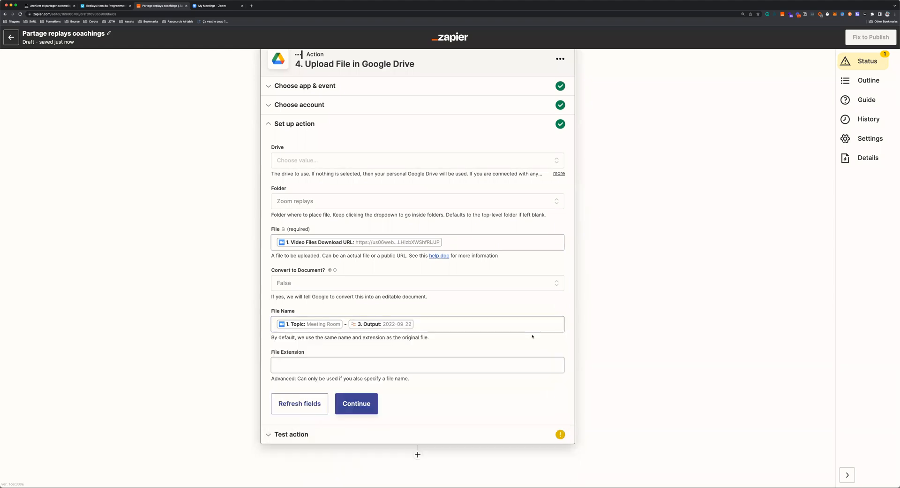
Set the Google Drive upload's file extension to .mp4.
{"action": "left_click", "coordinate": [378, 359]}
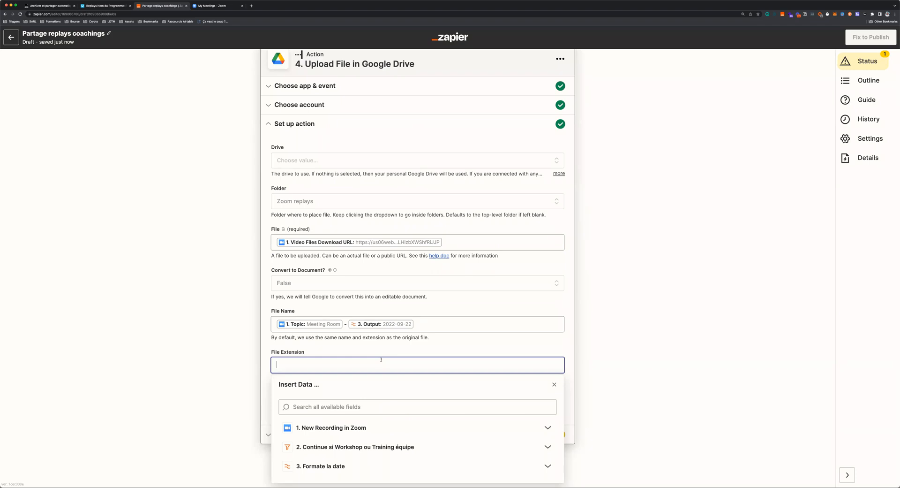
{"action": "type", "text": ".mp4"}
{"action": "left_click", "coordinate": [425, 344]}
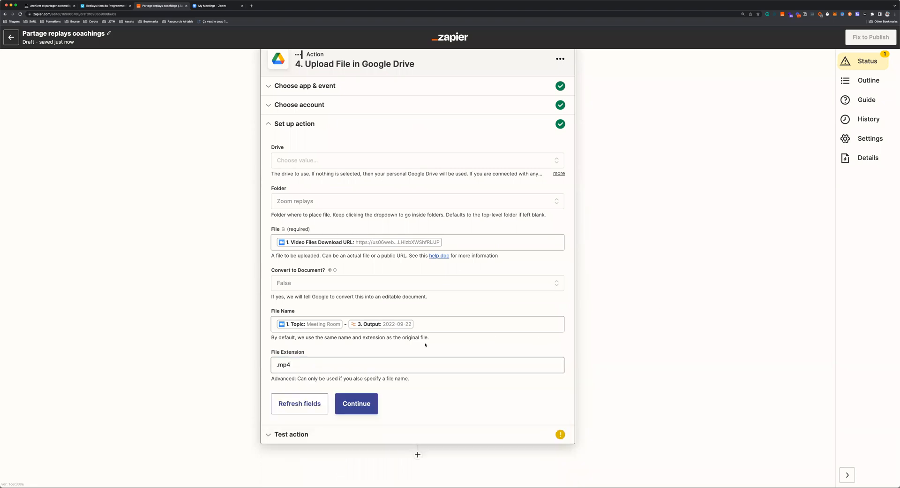
{"action": "left_click", "coordinate": [273, 364]}
{"action": "left_click", "coordinate": [256, 337]}
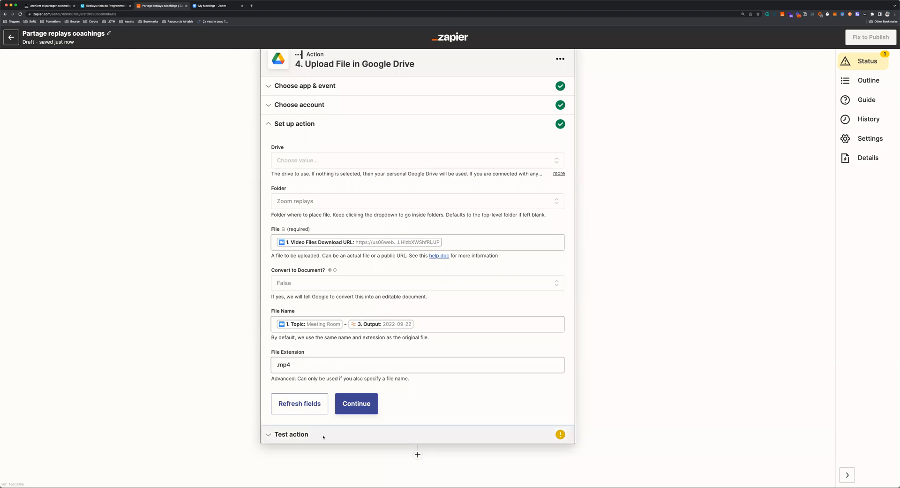
Test the Google Drive file upload and review the data it returns.
{"action": "left_click", "coordinate": [297, 432]}
{"action": "left_click", "coordinate": [298, 421]}
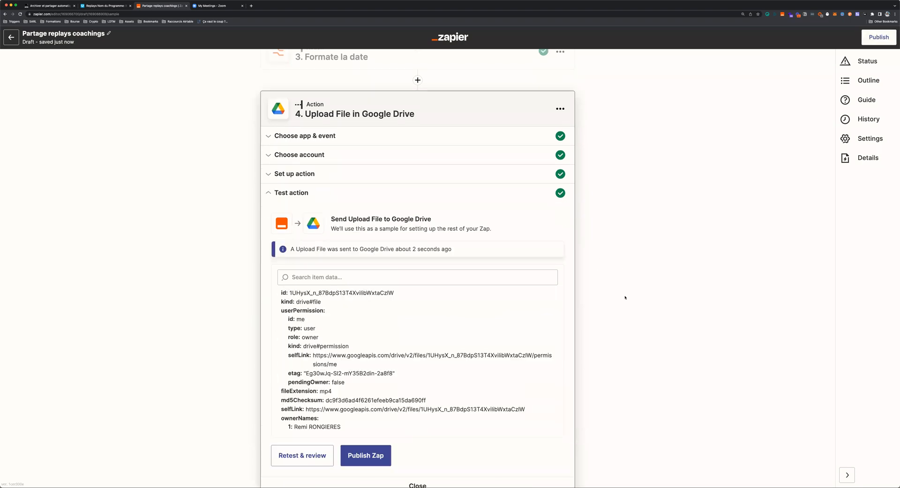
{"action": "scroll", "coordinate": [233, 286], "scroll_direction": "down", "scroll_amount": 2}
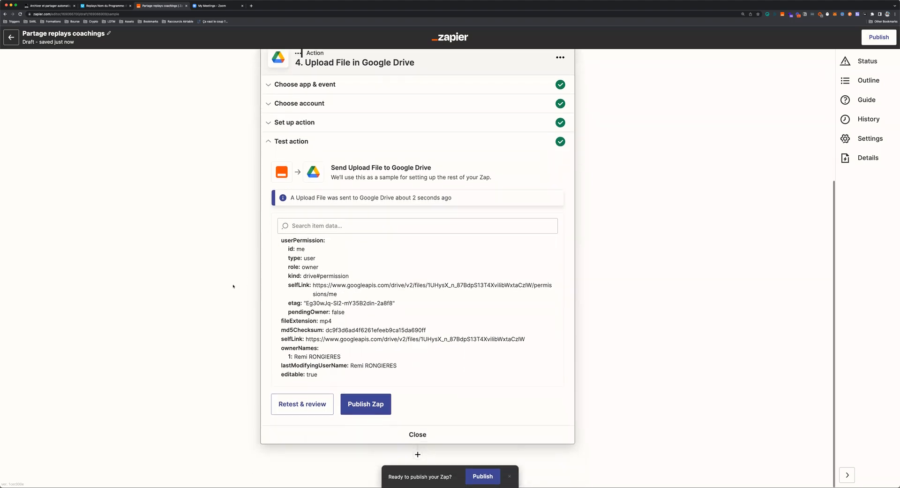
{"action": "scroll", "coordinate": [300, 263], "scroll_direction": "up", "scroll_amount": 5}
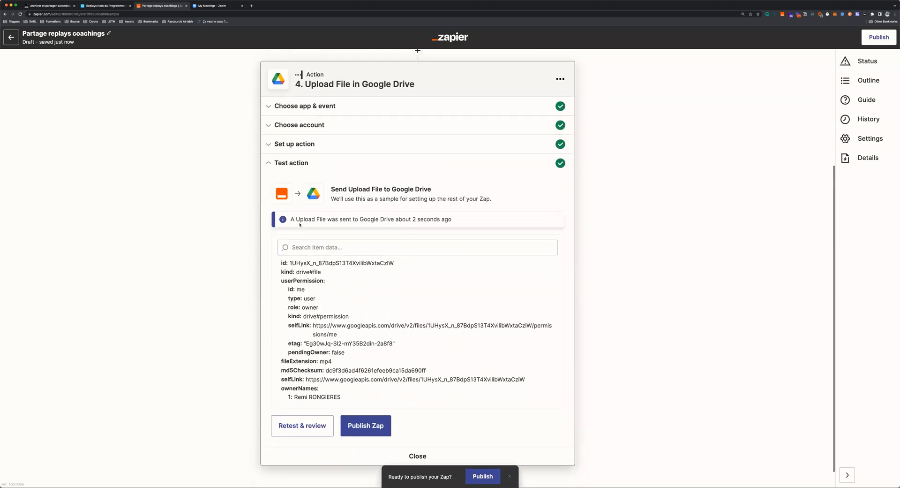
{"action": "left_click_drag", "start_coordinate": [297, 219], "coordinate": [448, 224]}
{"action": "left_click", "coordinate": [452, 223]}
{"action": "scroll", "coordinate": [246, 276], "scroll_direction": "down", "scroll_amount": 1}
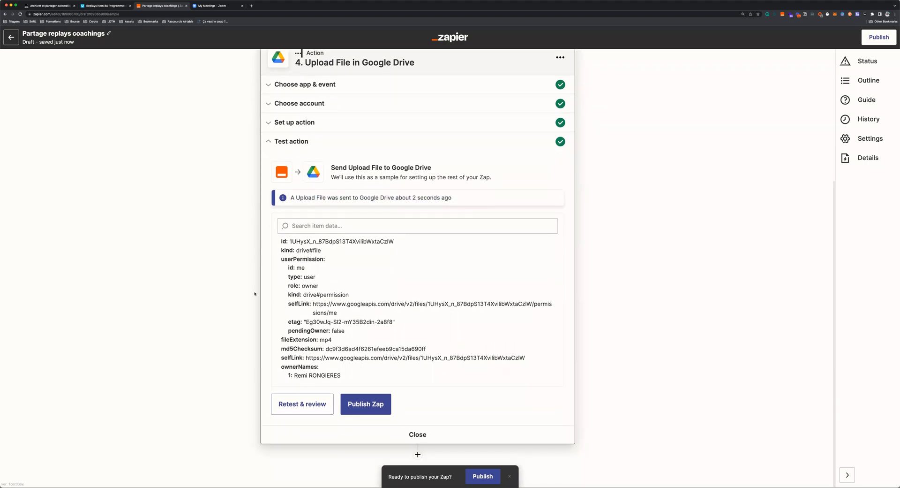
Add an Airtable action after the Google Drive upload, with Create Record as its event, and continue to the account choice.
{"action": "left_click", "coordinate": [418, 455]}
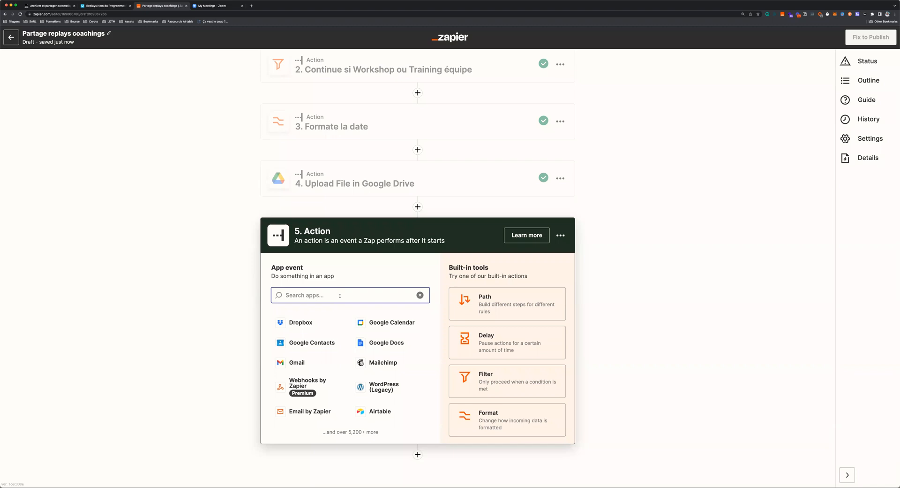
{"action": "type", "text": "airta"}
{"action": "left_click", "coordinate": [371, 330]}
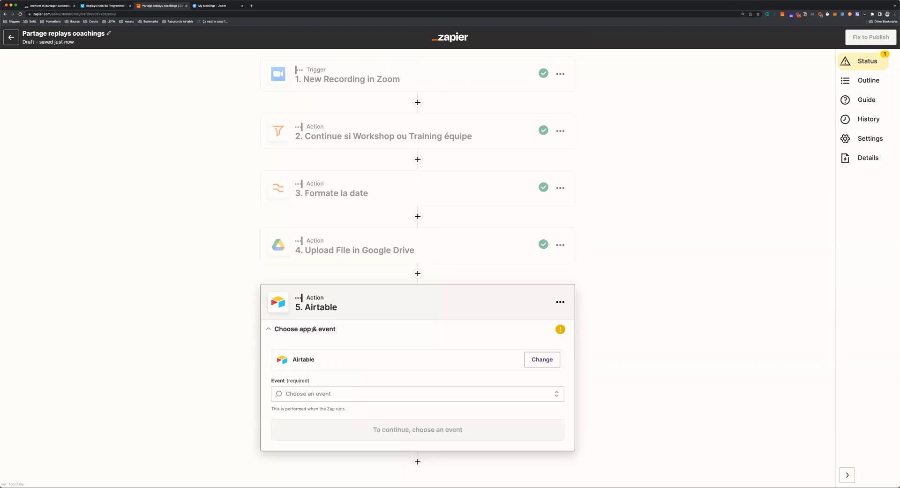
{"action": "left_click", "coordinate": [357, 394]}
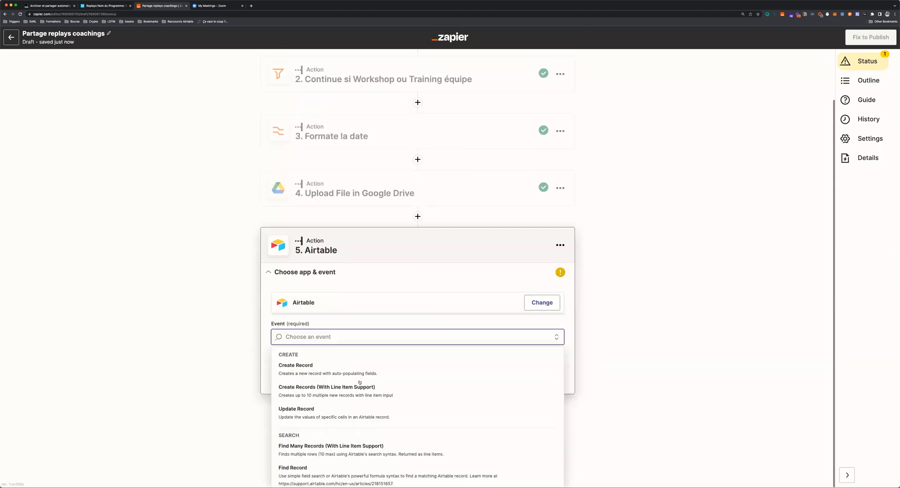
{"action": "left_click", "coordinate": [368, 368]}
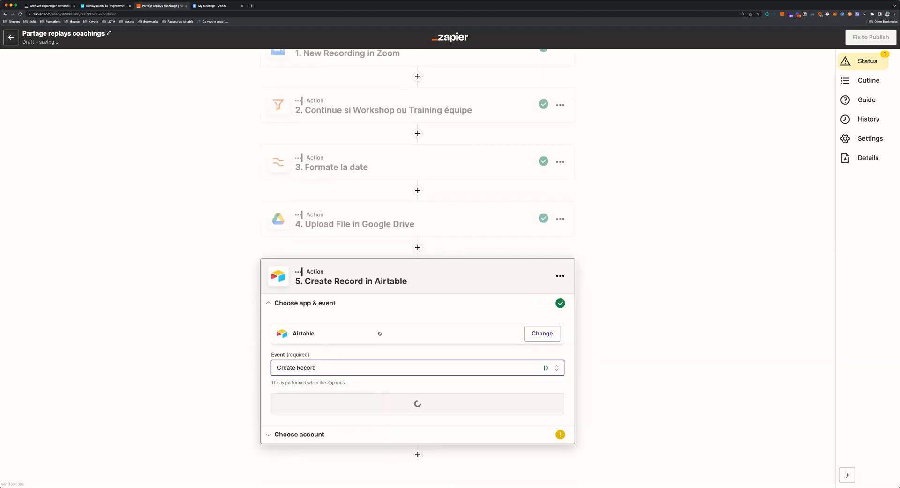
{"action": "left_click", "coordinate": [402, 404]}
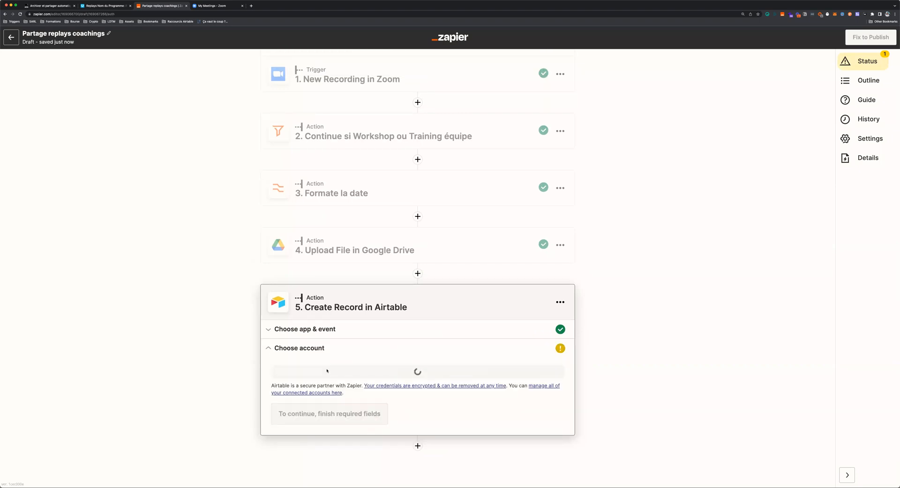
Select the Airtable account used in 93 Zaps for the Create Record action and continue to its setup.
{"action": "left_click", "coordinate": [360, 375]}
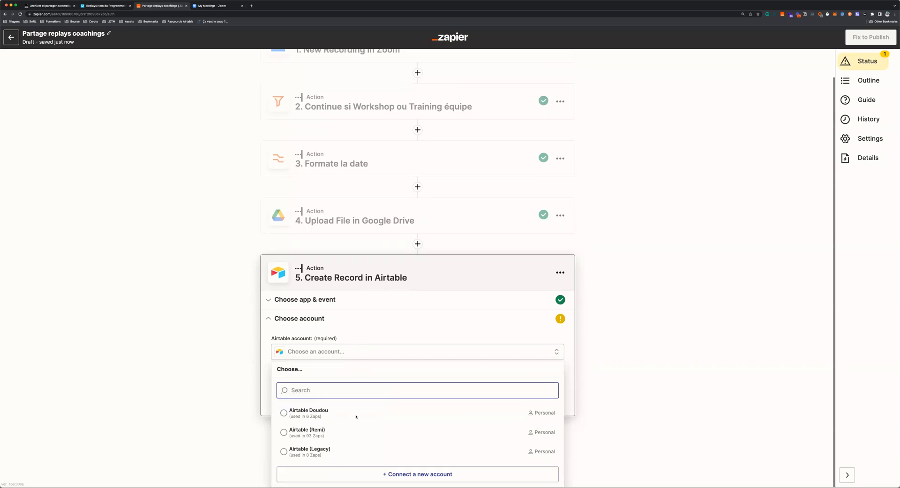
{"action": "left_click", "coordinate": [356, 431]}
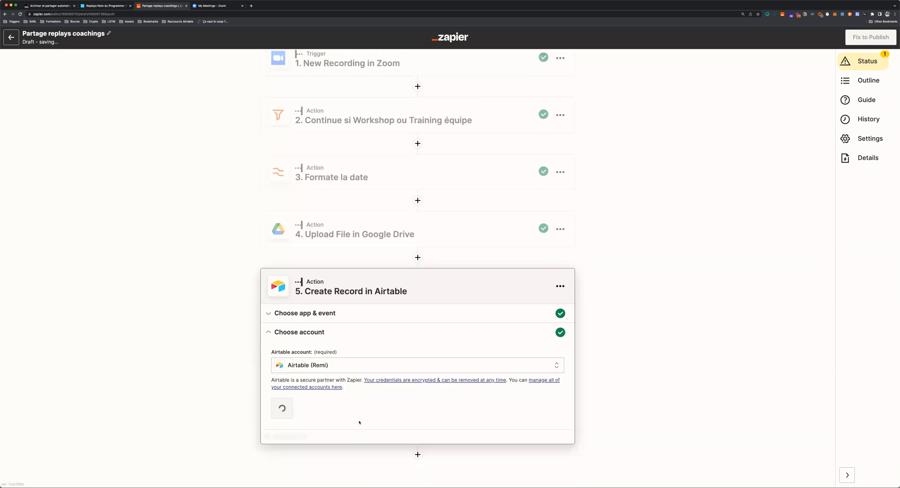
{"action": "left_click", "coordinate": [318, 433]}
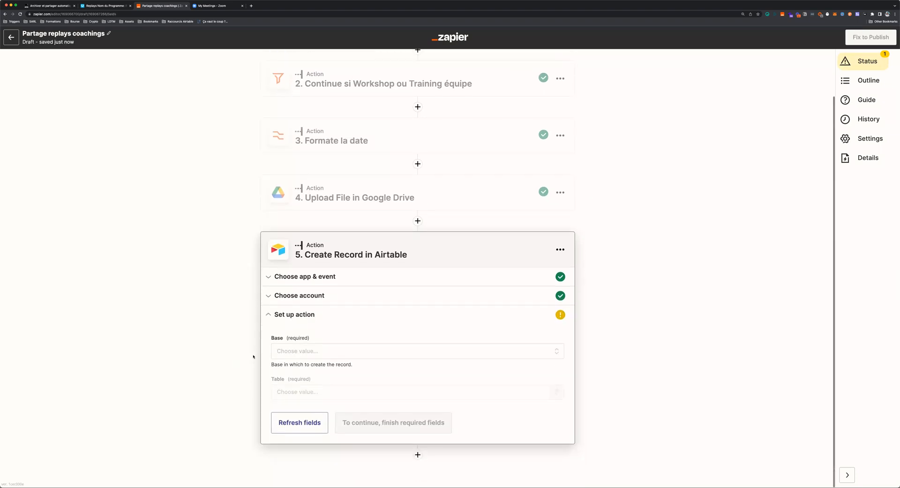
Set the Airtable action's base to Replays Nom du Programme and its table to Replays.
{"action": "left_click", "coordinate": [309, 351]}
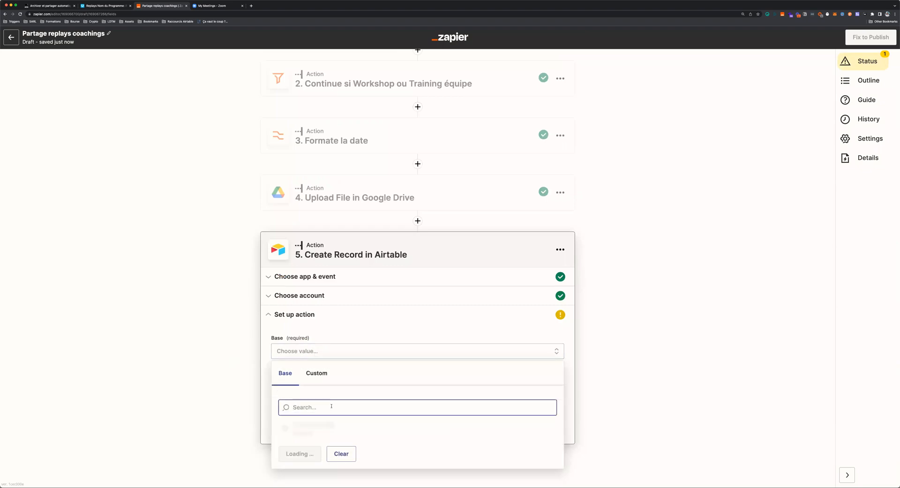
{"action": "type", "text": "replays nom du"}
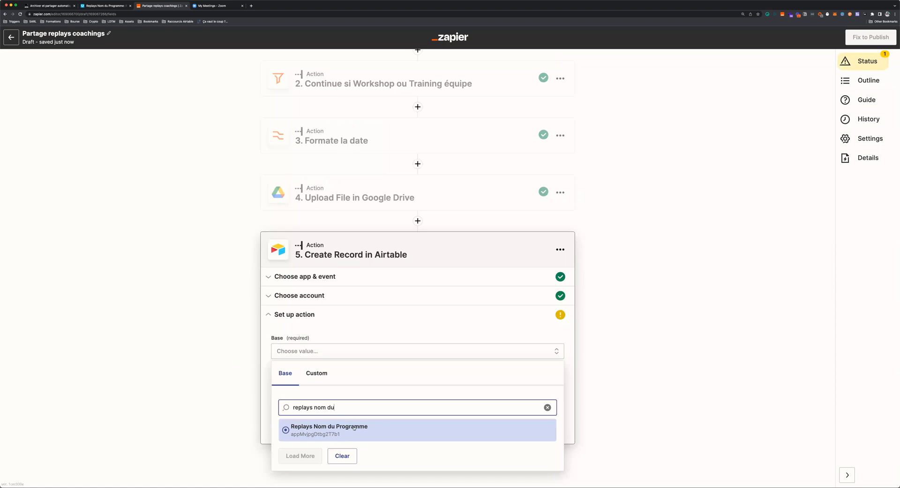
{"action": "left_click", "coordinate": [361, 430]}
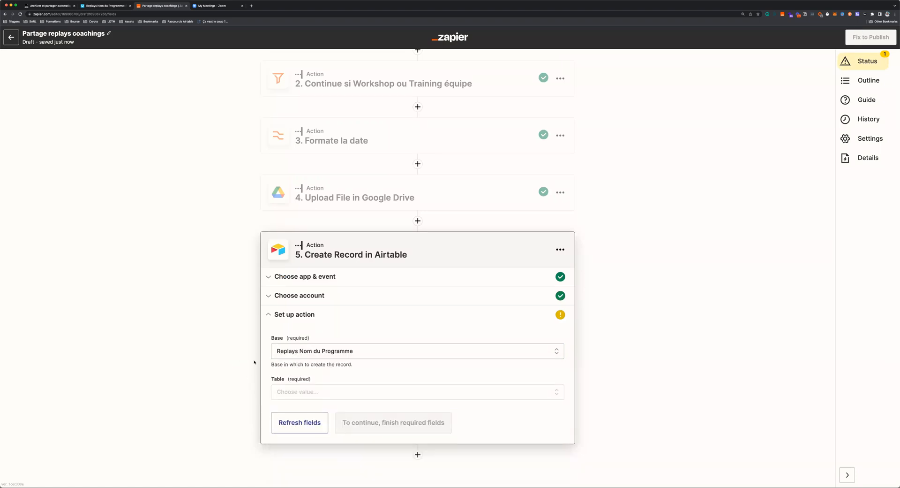
{"action": "left_click", "coordinate": [291, 392]}
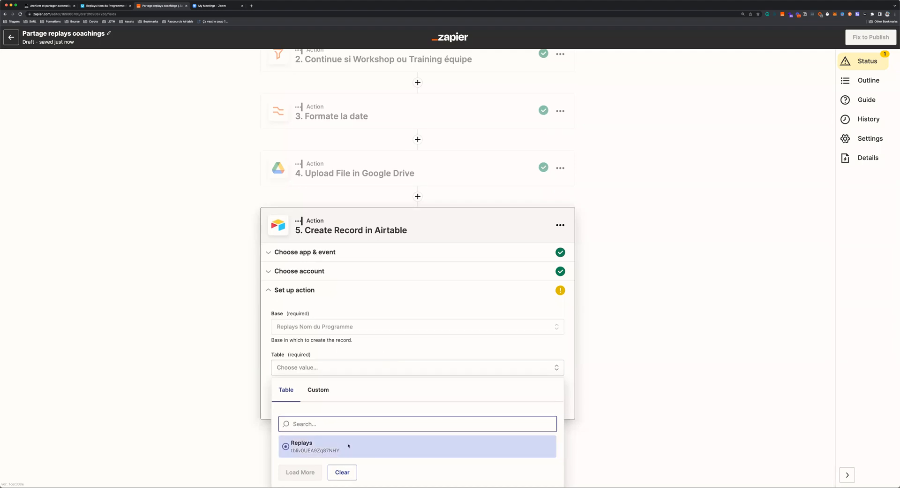
{"action": "left_click", "coordinate": [349, 446]}
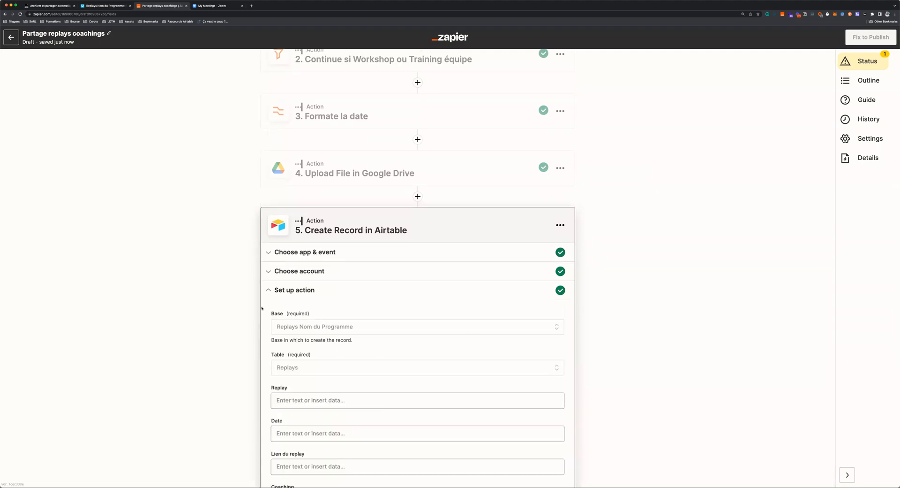
Map the Airtable record's Date field to the Zoom recording's Start Time.
{"action": "left_click", "coordinate": [345, 272]}
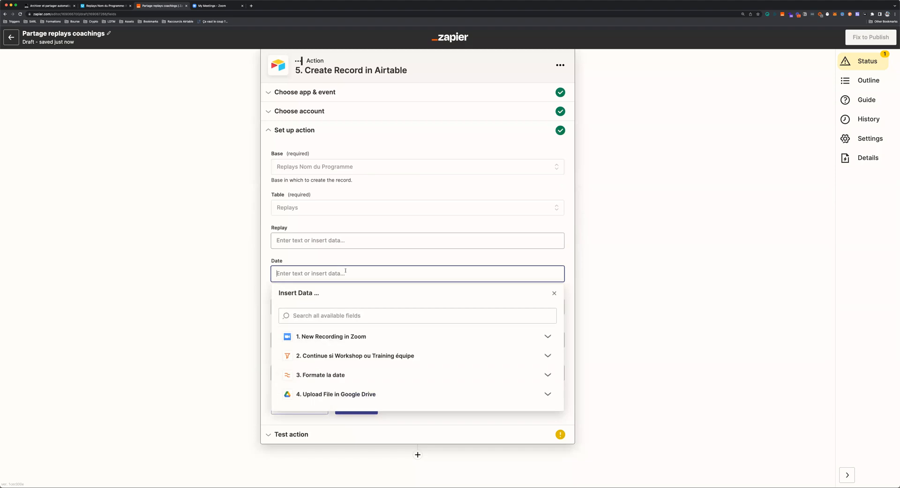
{"action": "left_click", "coordinate": [355, 316]}
{"action": "type", "text": "start"}
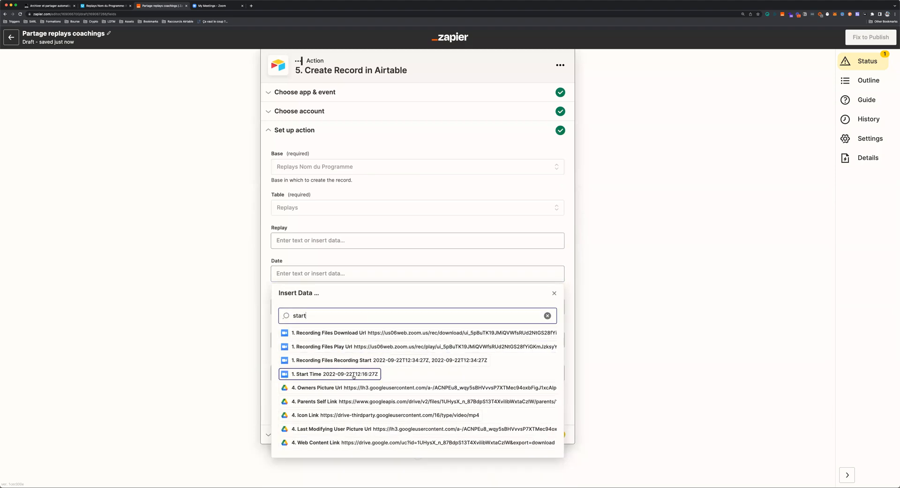
{"action": "left_click", "coordinate": [354, 374]}
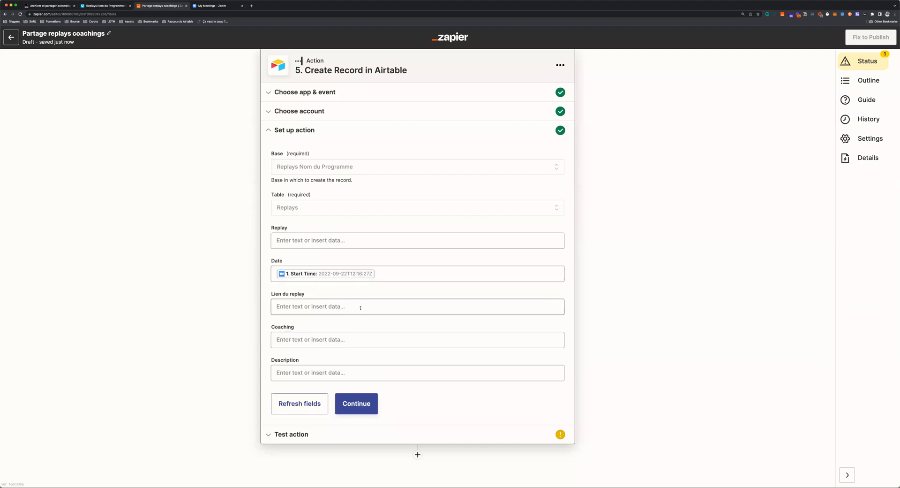
Map the Airtable record's Coaching field to the Zoom recording's Topic.
{"action": "left_click", "coordinate": [346, 340]}
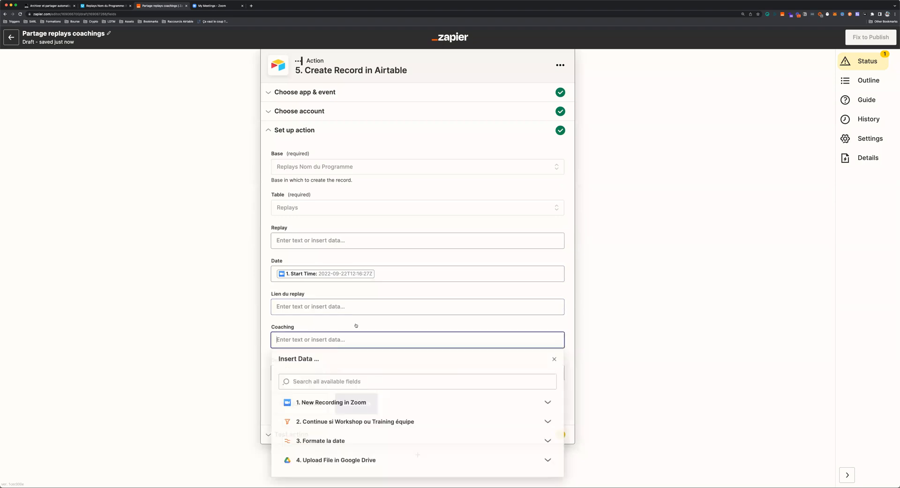
{"action": "left_click", "coordinate": [345, 402]}
{"action": "left_click", "coordinate": [323, 445]}
{"action": "left_click", "coordinate": [282, 331]}
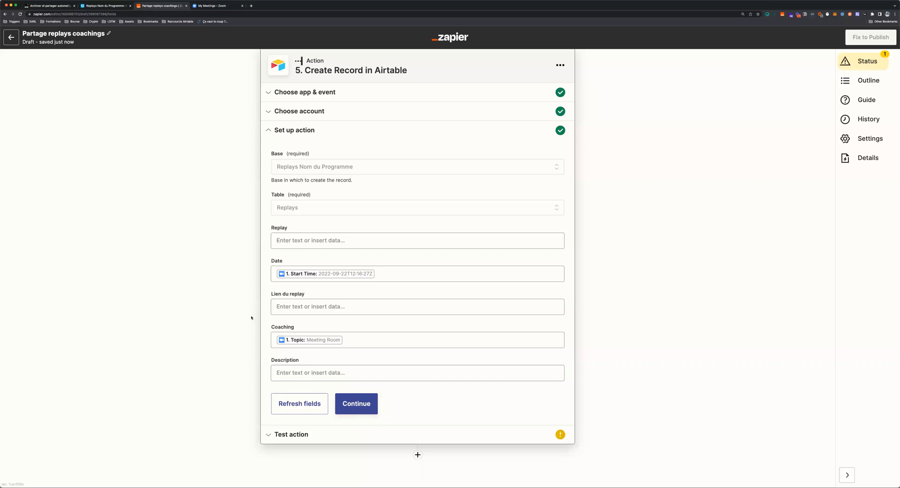
Search the data available for the Airtable record's Lien du replay field for "share", then clear the search.
{"action": "left_click", "coordinate": [320, 306]}
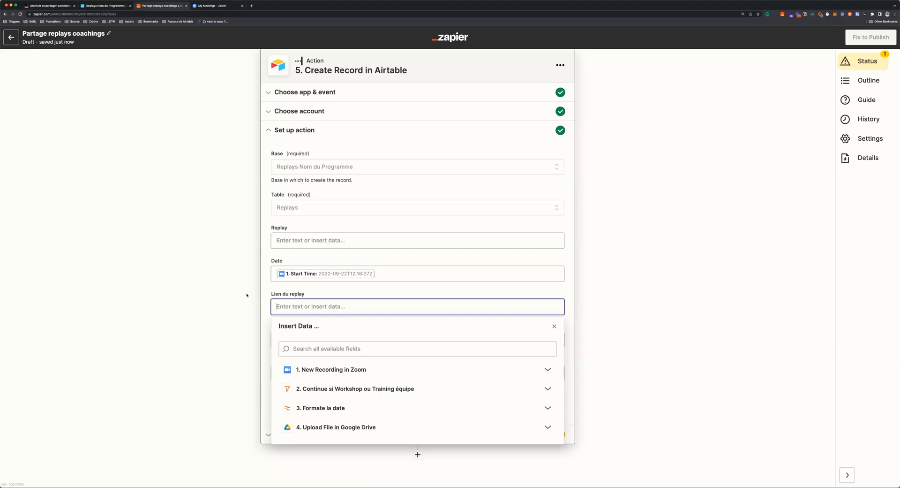
{"action": "key", "text": "Tab"}
{"action": "type", "text": "share"}
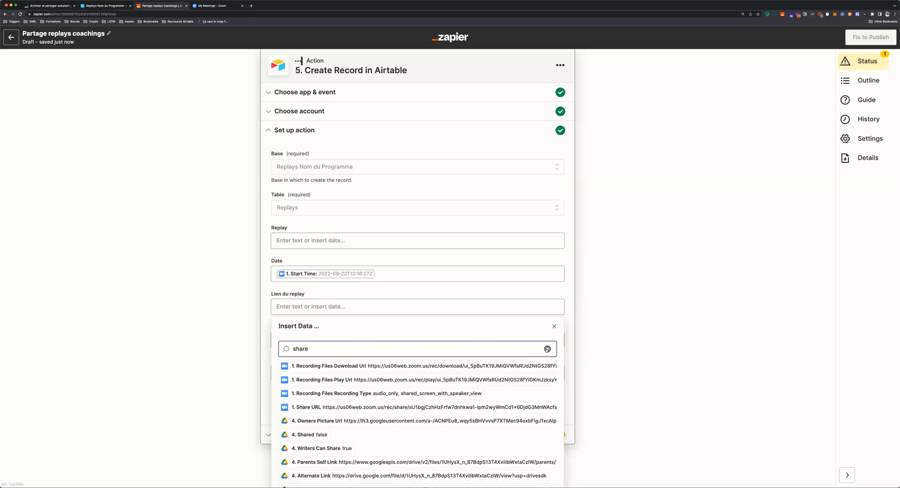
{"action": "scroll", "coordinate": [407, 375], "scroll_direction": "down", "scroll_amount": 3}
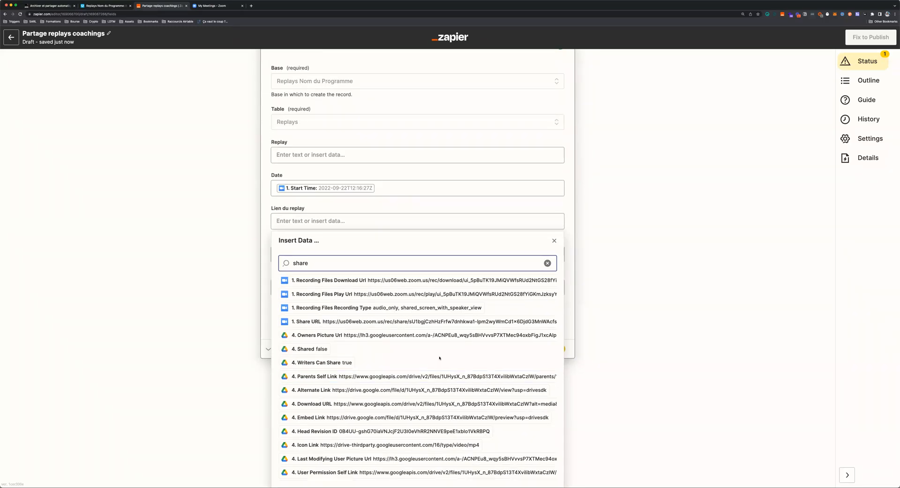
{"action": "double_click", "coordinate": [346, 264]}
{"action": "key", "text": "BackSpace"}
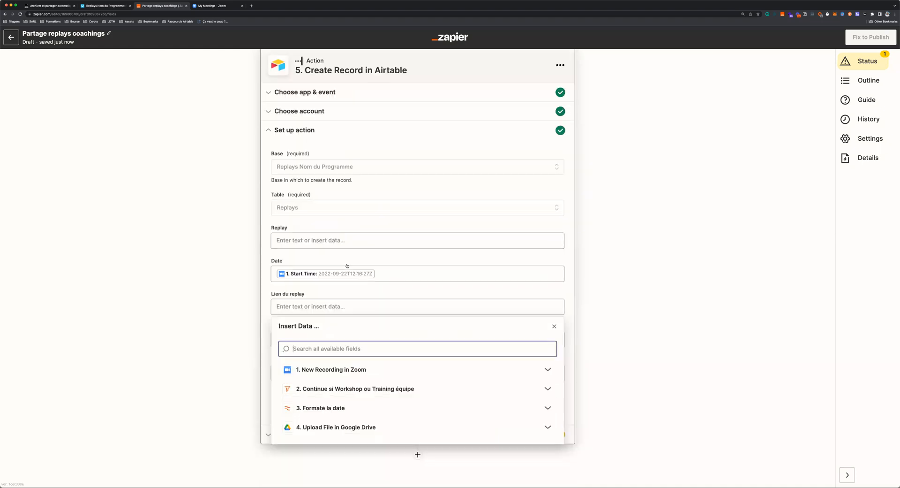
Map the Airtable record's Lien du replay field to the Google Drive upload's Alternate Link.
{"action": "left_click", "coordinate": [384, 430]}
{"action": "left_click", "coordinate": [313, 468]}
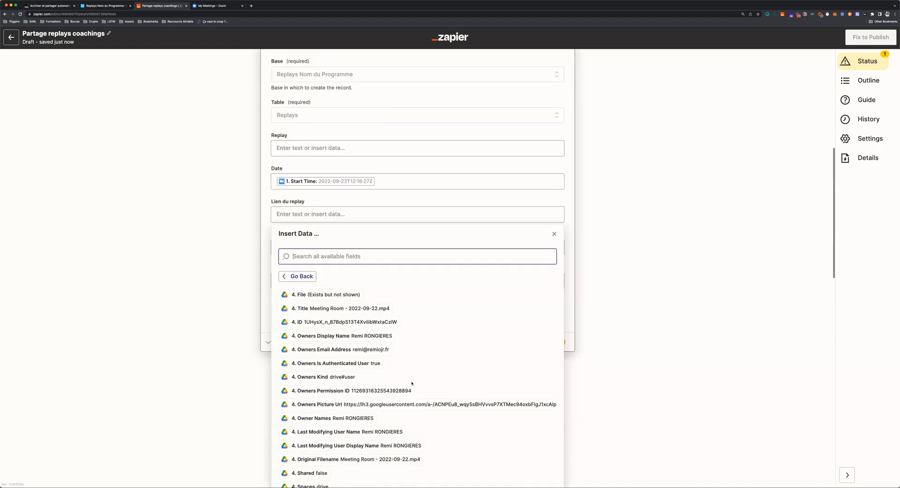
{"action": "scroll", "coordinate": [412, 383], "scroll_direction": "down", "scroll_amount": 9}
{"action": "scroll", "coordinate": [435, 267], "scroll_direction": "down", "scroll_amount": 3}
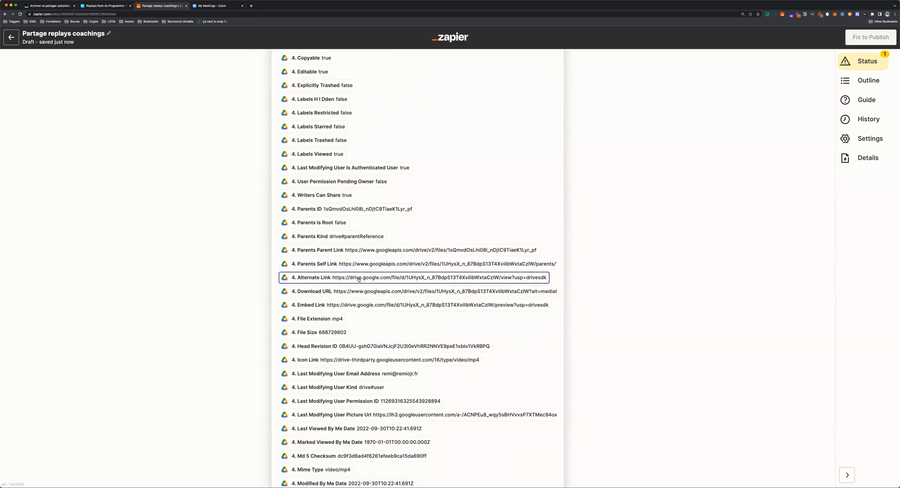
{"action": "scroll", "coordinate": [377, 277], "scroll_direction": "down", "scroll_amount": 1}
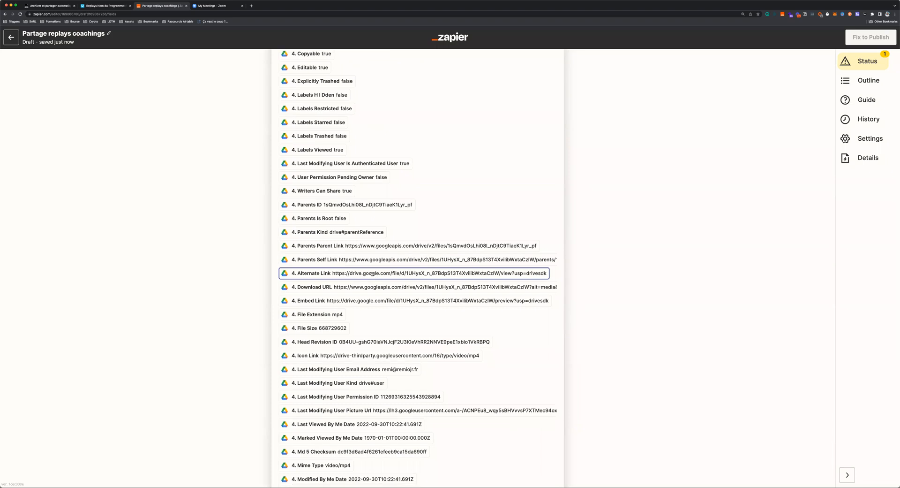
{"action": "left_click", "coordinate": [409, 273]}
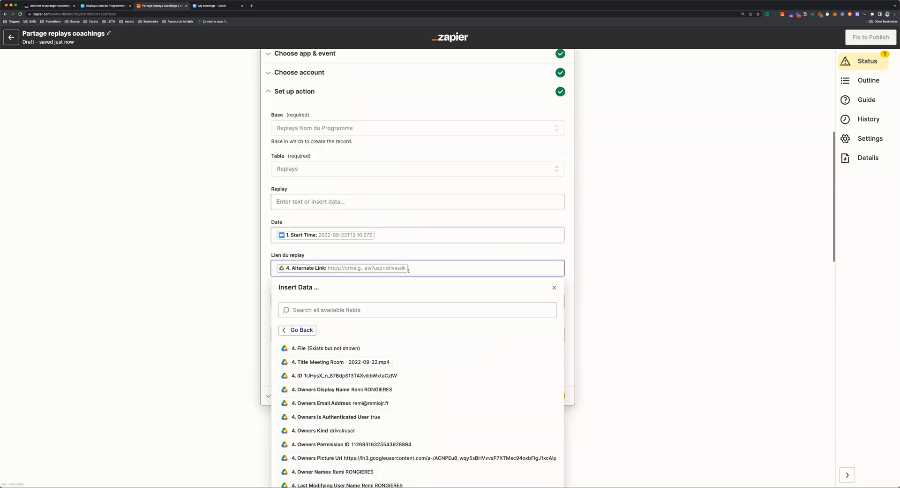
{"action": "left_click", "coordinate": [252, 354]}
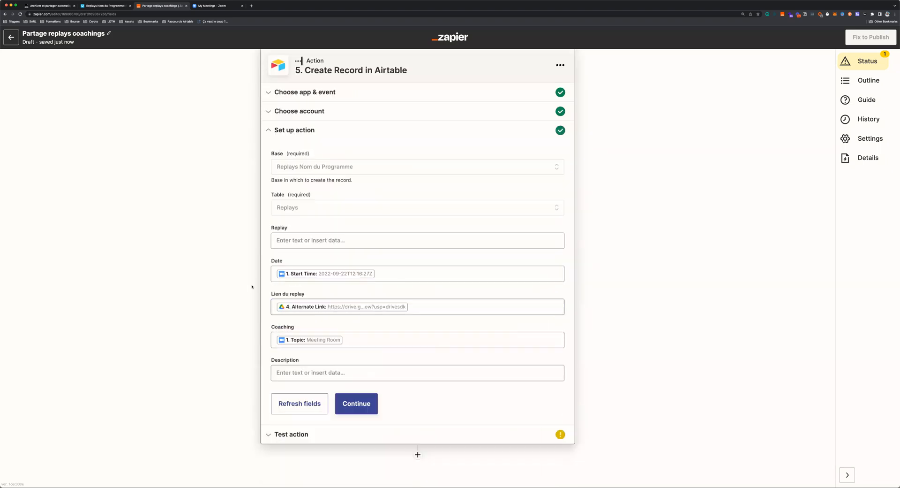
Test the Create Record action and rename the step "Ajoute le replay sur Airtable".
{"action": "left_click", "coordinate": [312, 434]}
{"action": "left_click", "coordinate": [313, 420]}
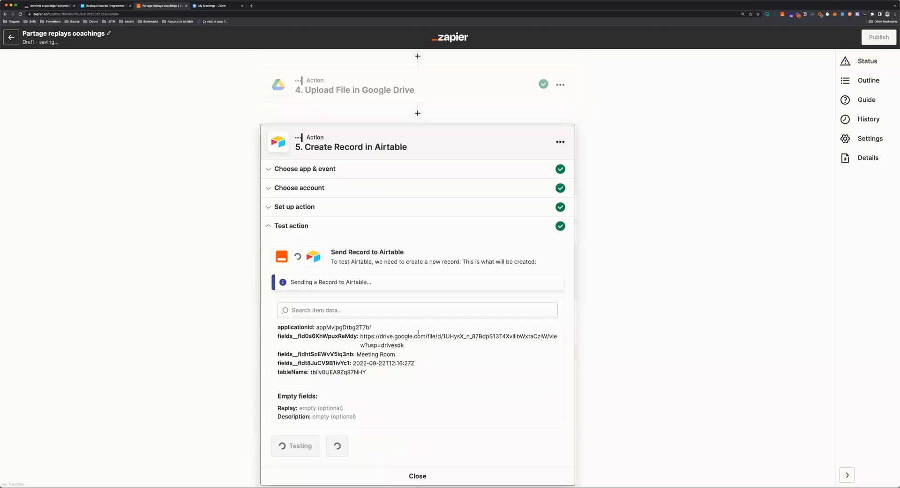
{"action": "left_click", "coordinate": [559, 142]}
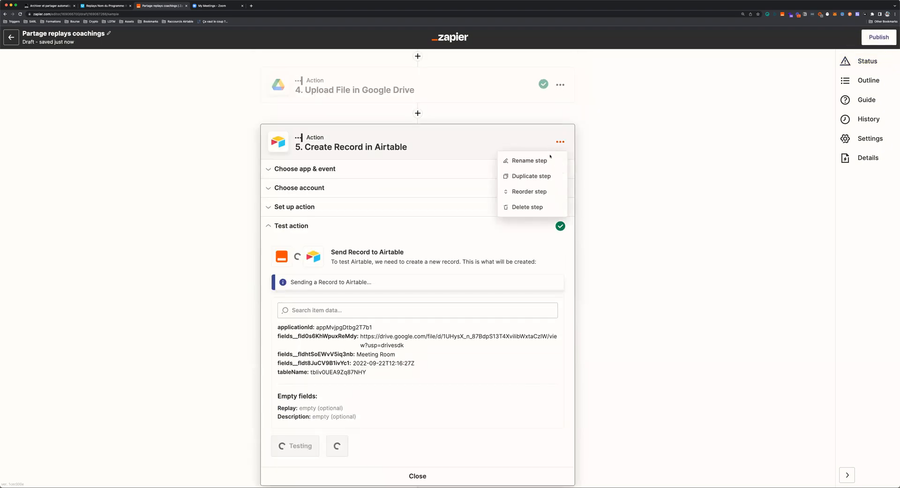
{"action": "left_click", "coordinate": [528, 163]}
{"action": "type", "text": "Ajo"}
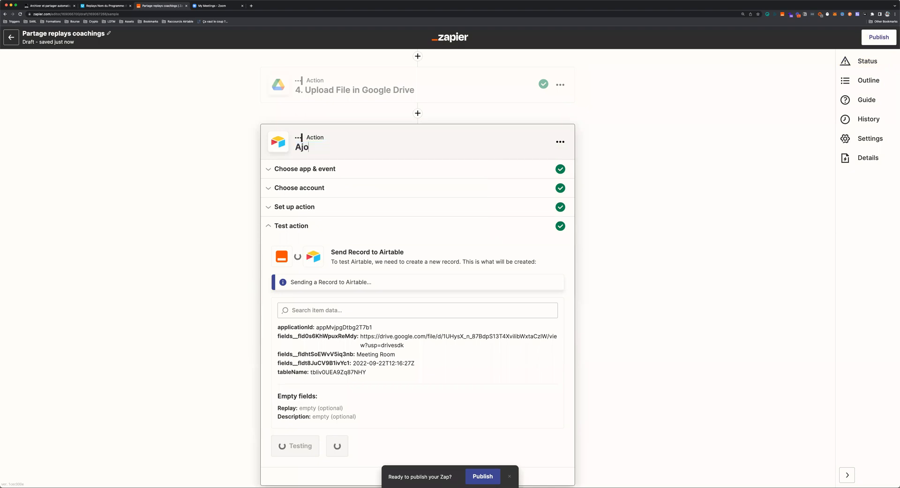
{"action": "type", "text": "ute le replay sur Airtable"}
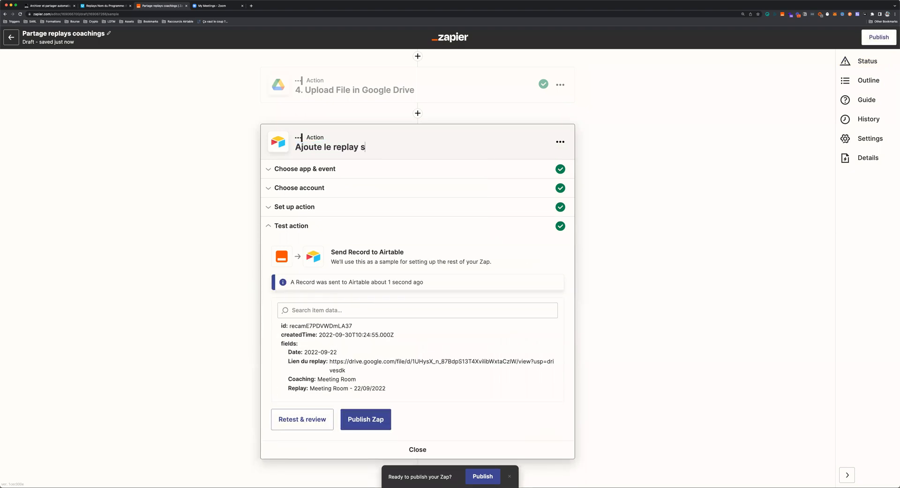
{"action": "key", "text": "Return"}
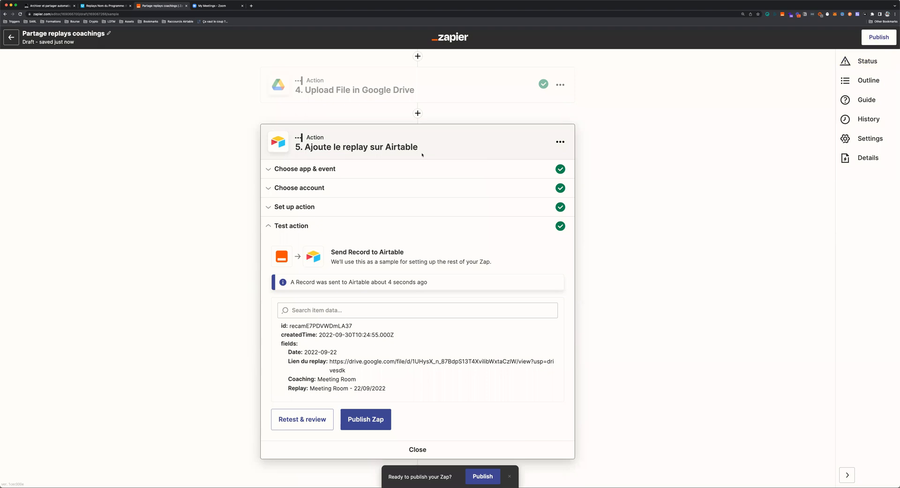
Switch to Airtable and delete the "Workshop - 30/09/2022" record from the Replays Coachings view.
{"action": "left_click_drag", "start_coordinate": [316, 281], "coordinate": [397, 282]}
{"action": "left_click", "coordinate": [215, 79]}
{"action": "left_click", "coordinate": [101, 6]}
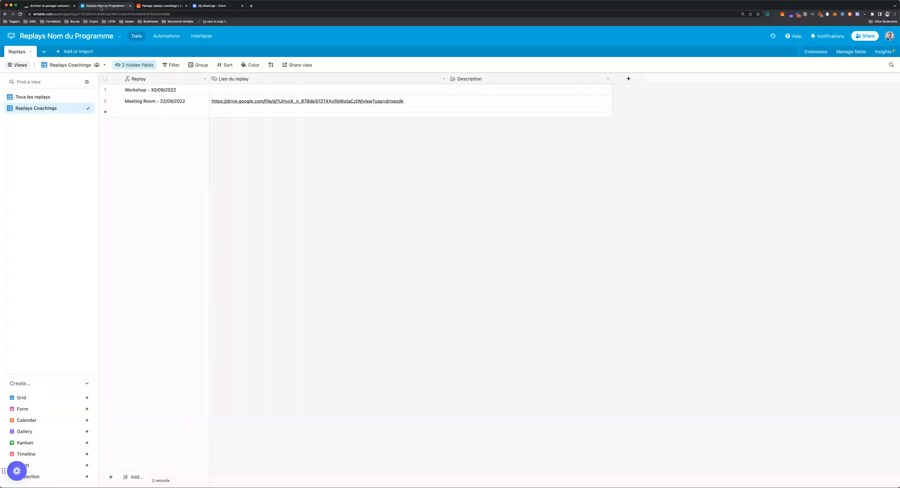
{"action": "right_click", "coordinate": [105, 90]}
{"action": "left_click", "coordinate": [134, 177]}
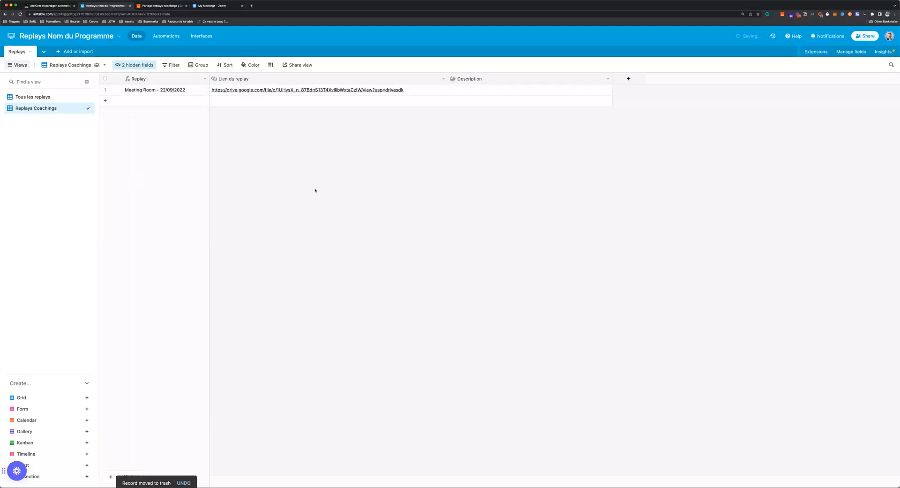
Check the Meeting Room record's coaching, date and link in the Tous les replays view, and open its Google Drive replay link.
{"action": "left_click", "coordinate": [50, 97]}
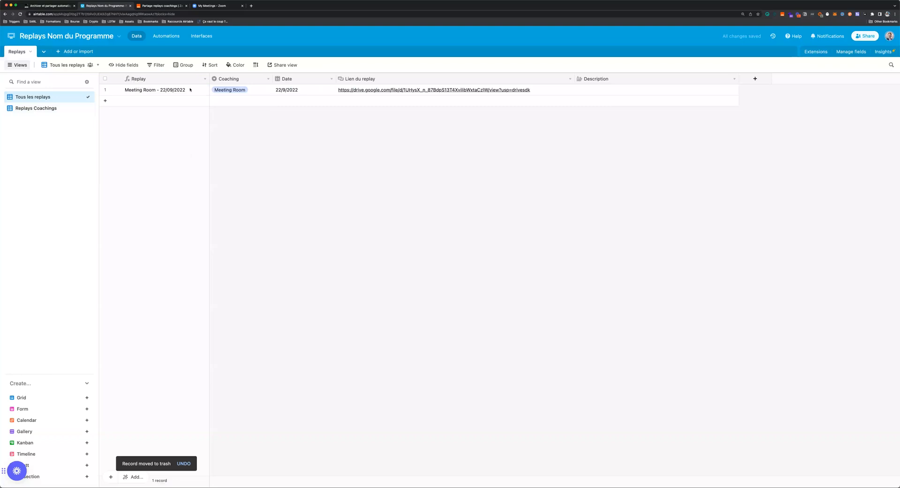
{"action": "left_click", "coordinate": [243, 91]}
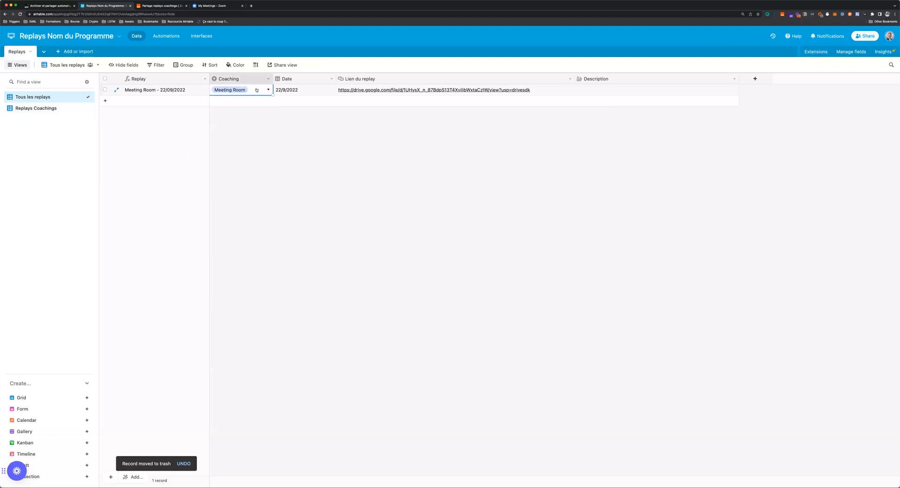
{"action": "left_click", "coordinate": [293, 93]}
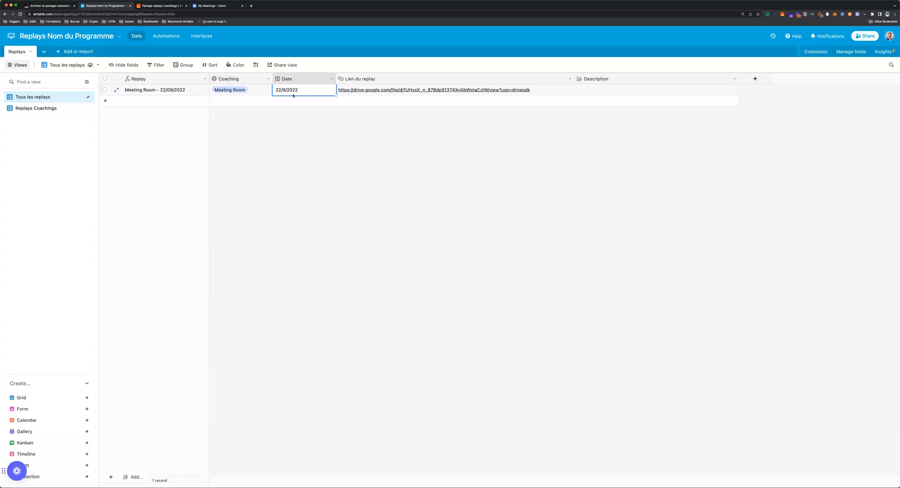
{"action": "left_click", "coordinate": [436, 92]}
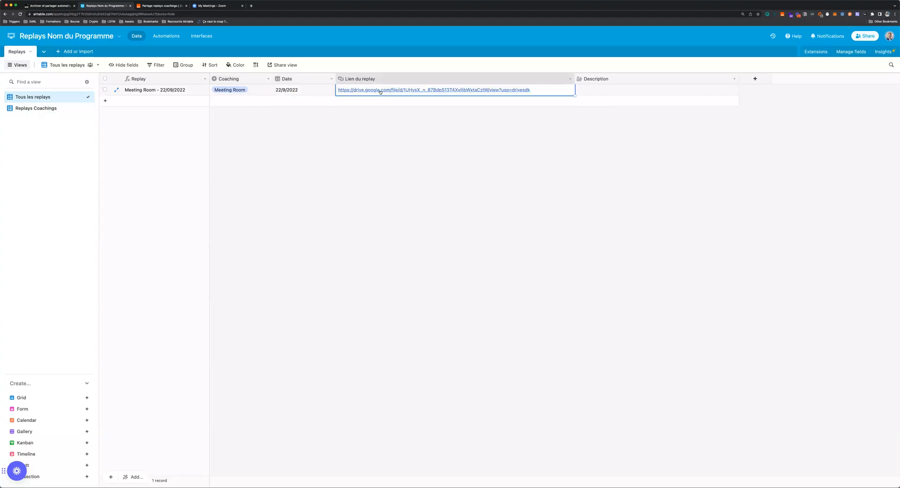
{"action": "left_click", "coordinate": [426, 90]}
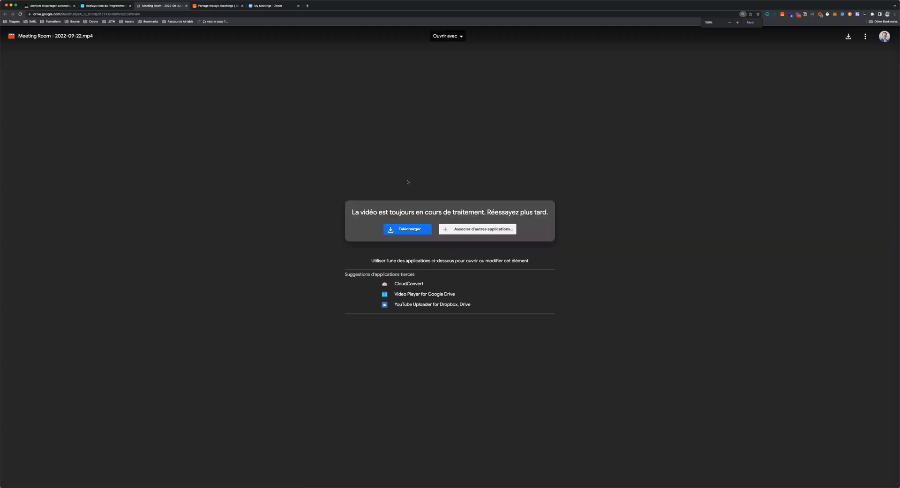
{"action": "left_click_drag", "start_coordinate": [396, 212], "coordinate": [516, 212]}
{"action": "left_click", "coordinate": [516, 212]}
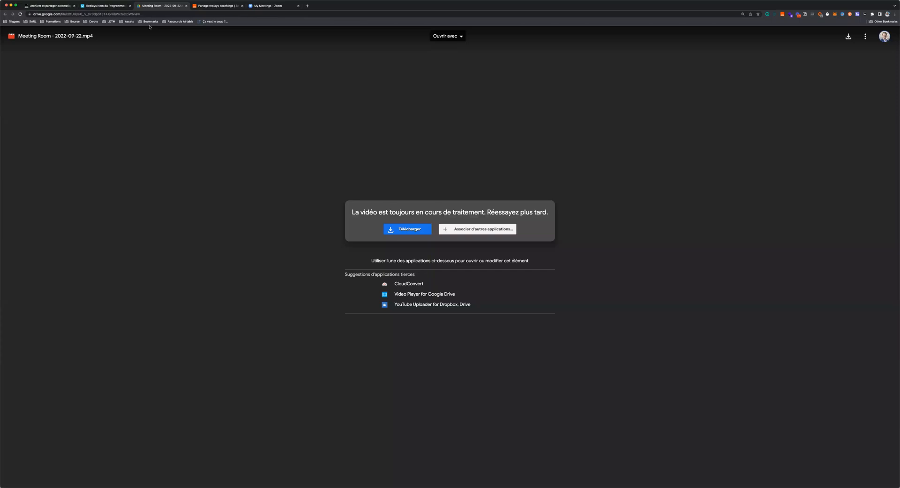
Return to Zapier, map the Airtable action's Lien du replay field to the Zoom recording's Share URL, and retest the action.
{"action": "left_click", "coordinate": [109, 5]}
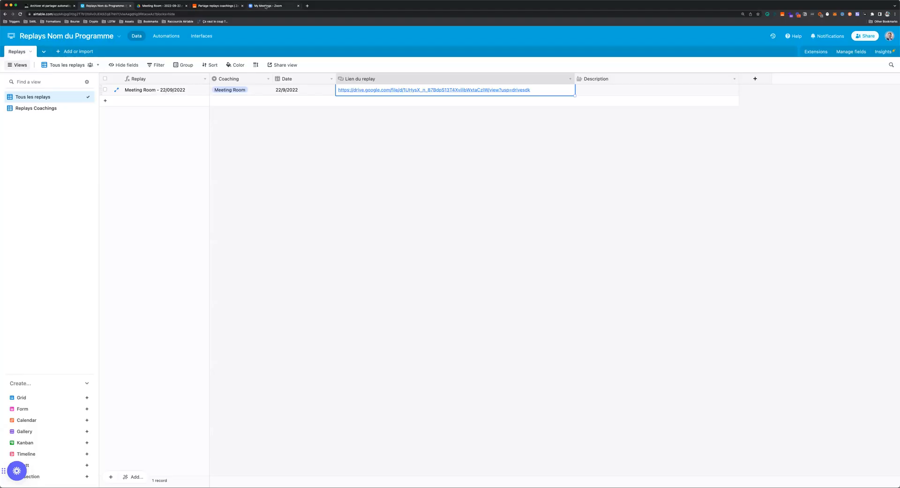
{"action": "left_click", "coordinate": [269, 5]}
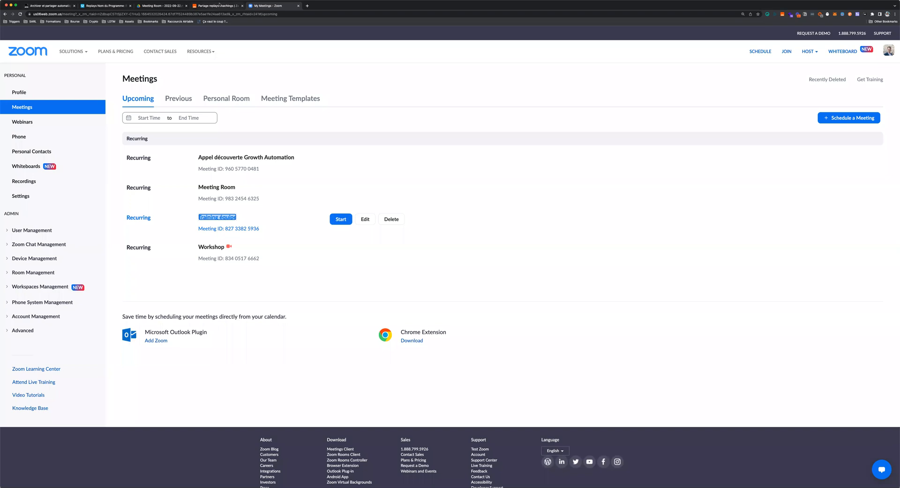
{"action": "left_click", "coordinate": [218, 6]}
{"action": "left_click", "coordinate": [319, 206]}
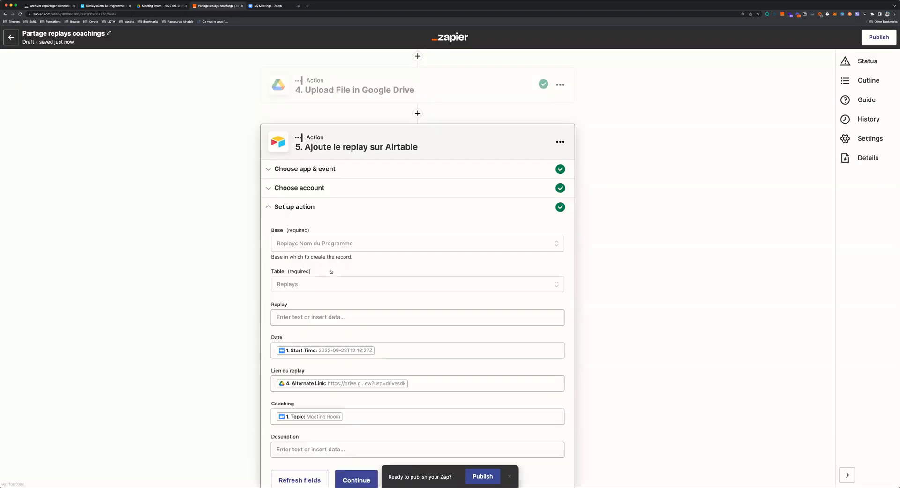
{"action": "scroll", "coordinate": [422, 273], "scroll_direction": "down", "scroll_amount": 2}
{"action": "left_click", "coordinate": [422, 287]}
{"action": "left_click", "coordinate": [407, 330]}
{"action": "type", "text": "shjare"}
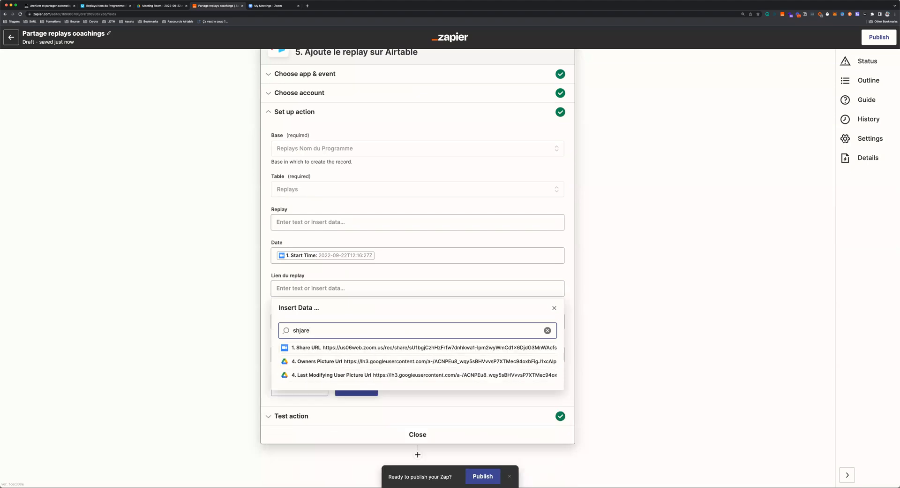
{"action": "left_click", "coordinate": [307, 347]}
{"action": "left_click", "coordinate": [195, 287]}
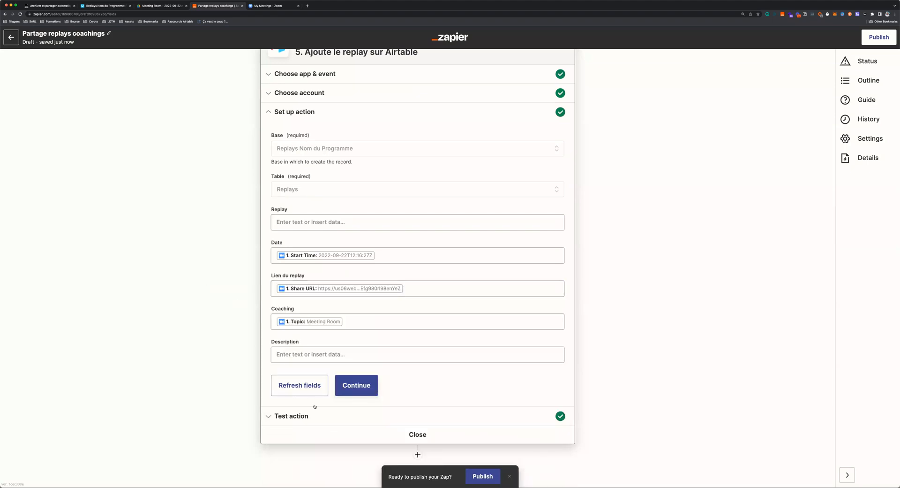
{"action": "left_click", "coordinate": [300, 416]}
{"action": "left_click", "coordinate": [300, 409]}
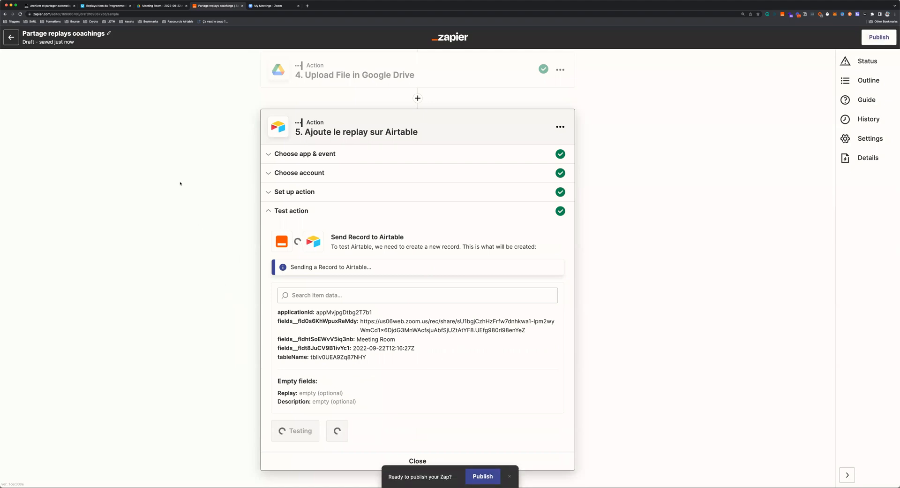
Switch to Airtable, open the second Meeting Room record's Zoom replay link, and compare it with the first record's Google Drive link.
{"action": "left_click", "coordinate": [107, 5]}
{"action": "left_click", "coordinate": [287, 149]}
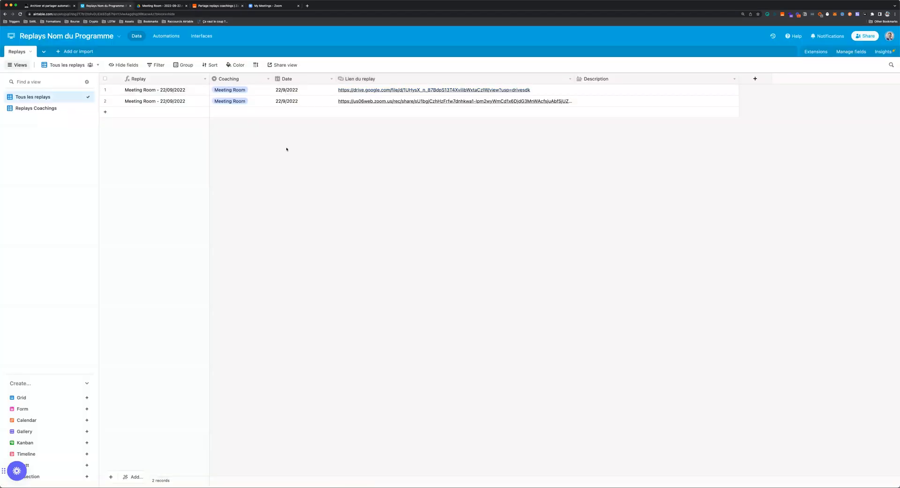
{"action": "left_click", "coordinate": [392, 102]}
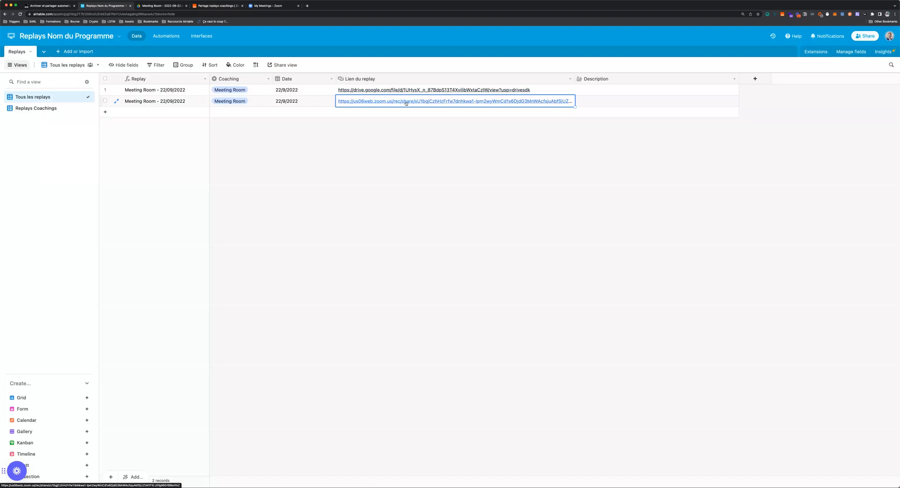
{"action": "left_click", "coordinate": [406, 101]}
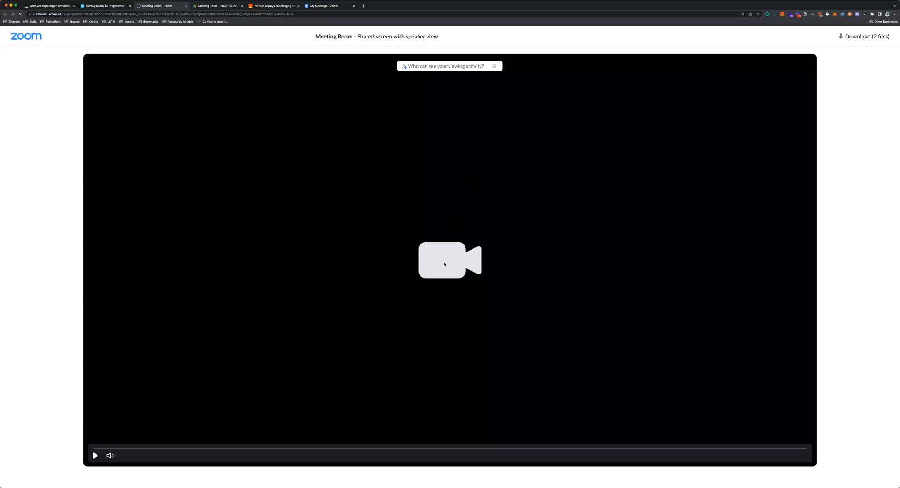
{"action": "key", "text": "super+w"}
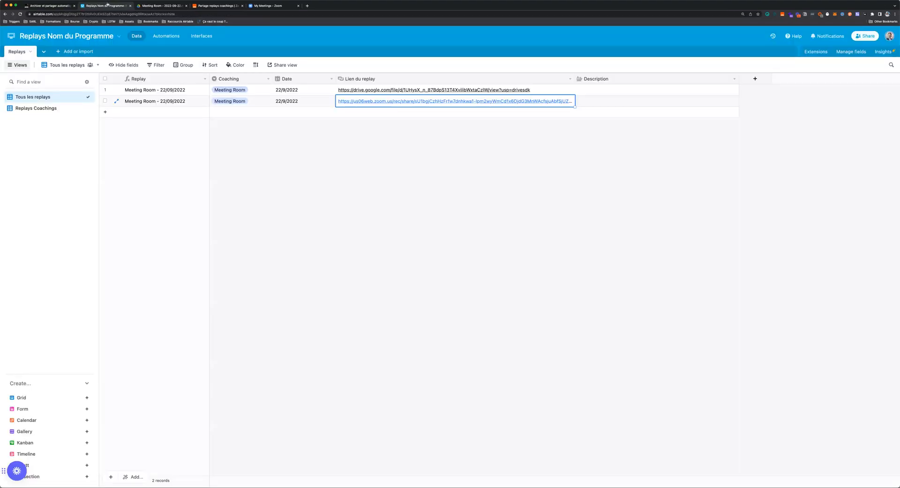
{"action": "left_click", "coordinate": [281, 208]}
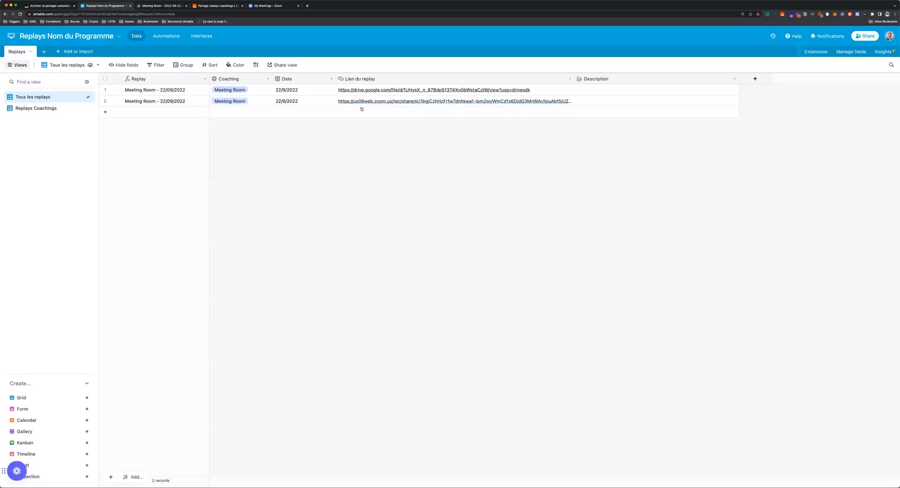
{"action": "left_click", "coordinate": [389, 106]}
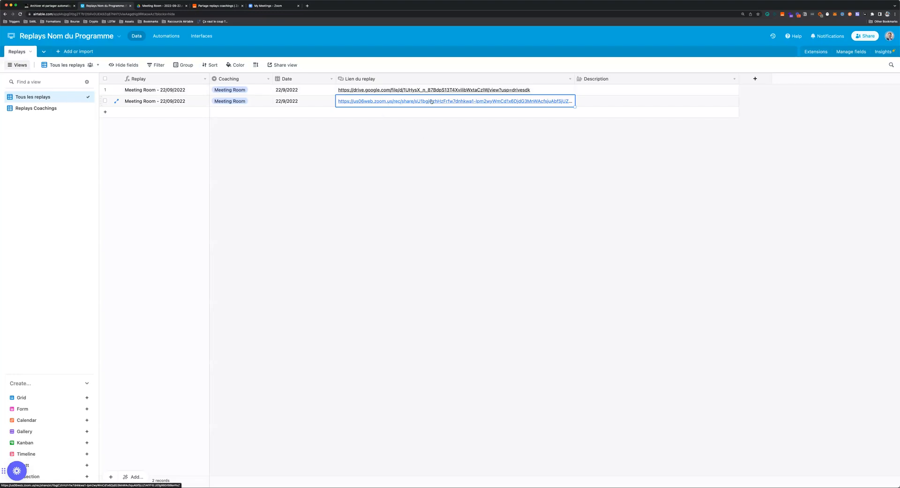
{"action": "left_click", "coordinate": [377, 91]}
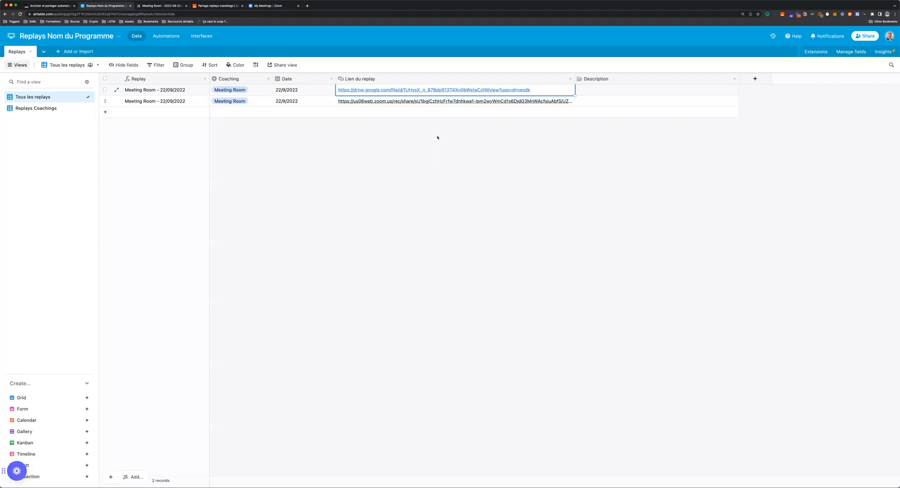
Review the Airtable action's test result in Zapier and compare the Replays Coachings and Tous les replays views in Airtable.
{"action": "left_click", "coordinate": [438, 137]}
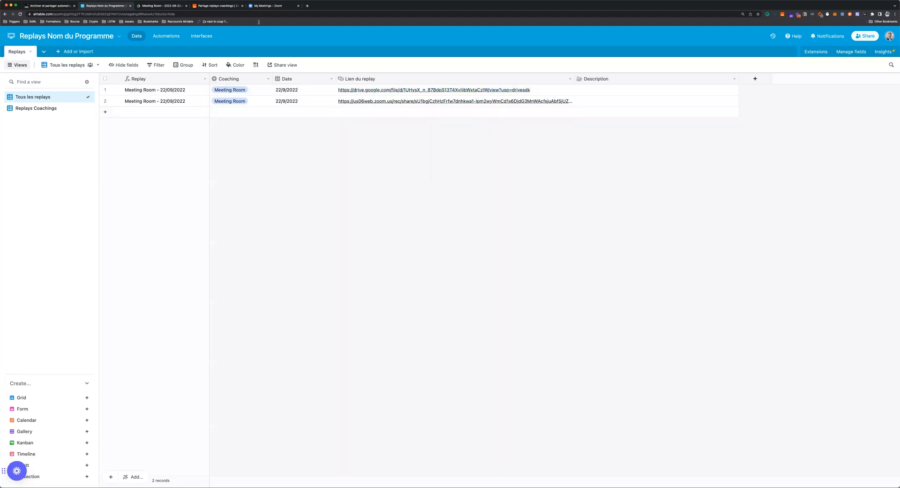
{"action": "left_click", "coordinate": [217, 7]}
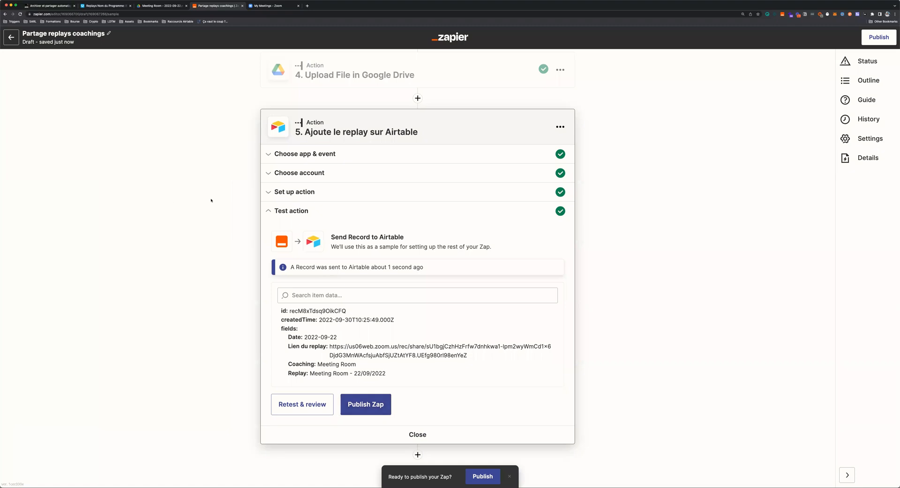
{"action": "left_click", "coordinate": [109, 7]}
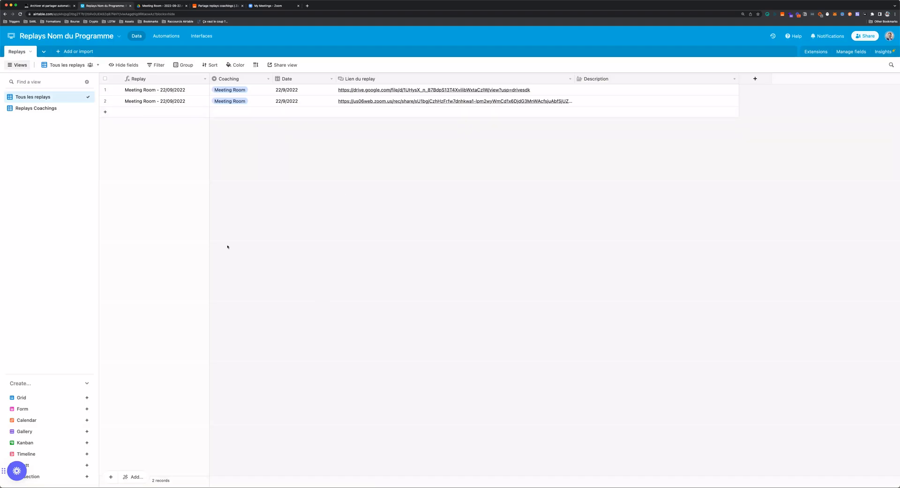
{"action": "key", "text": "super+plus"}
{"action": "key", "text": "super+minus"}
{"action": "left_click", "coordinate": [50, 108]}
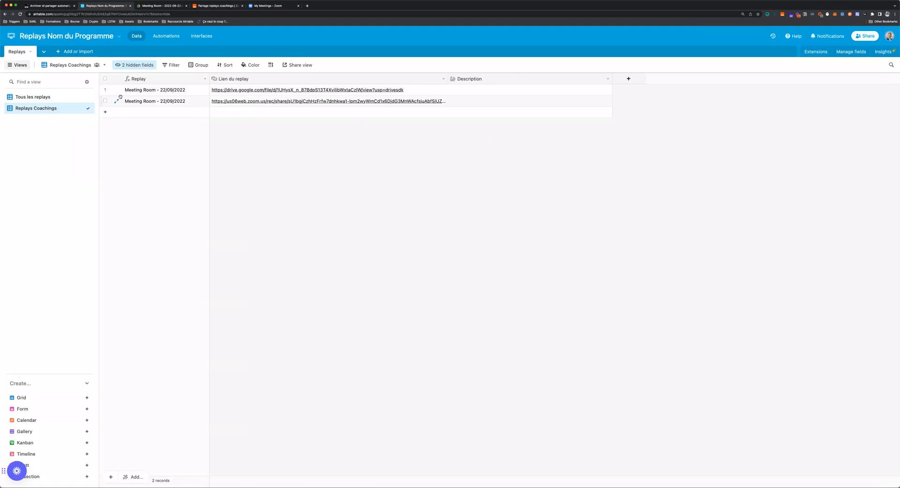
{"action": "left_click", "coordinate": [56, 97]}
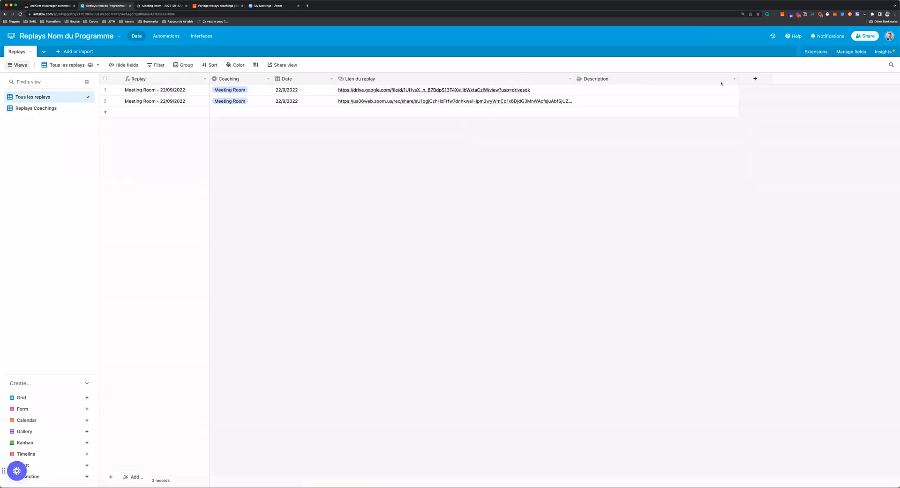
Open the Replays Coachings view and create a shareable grid view link for it.
{"action": "left_click", "coordinate": [57, 108]}
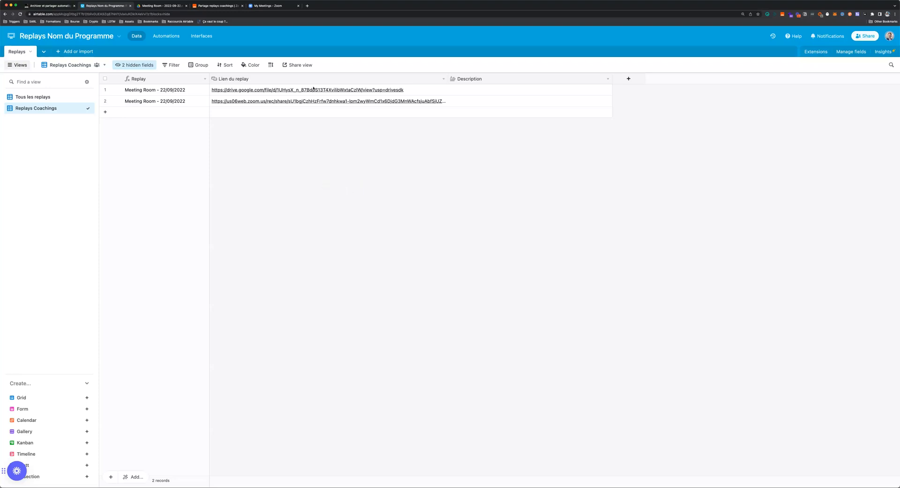
{"action": "left_click", "coordinate": [300, 65]}
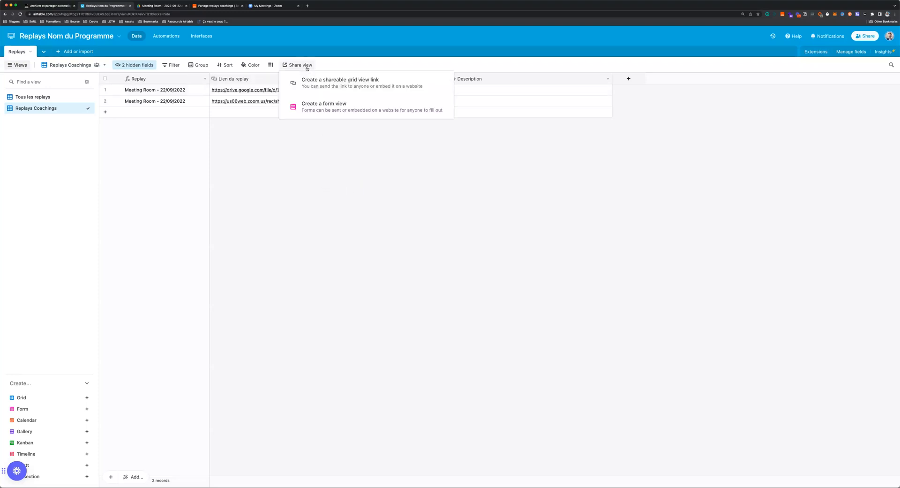
{"action": "left_click", "coordinate": [340, 126]}
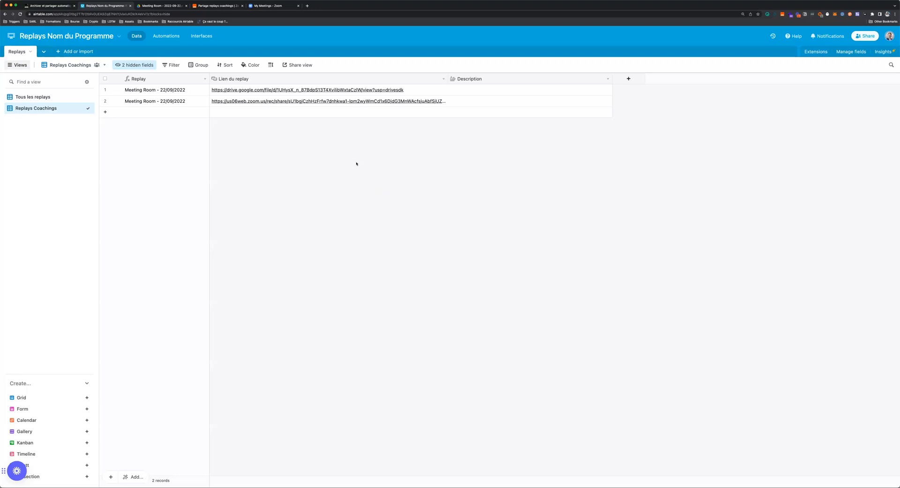
{"action": "left_click", "coordinate": [298, 65]}
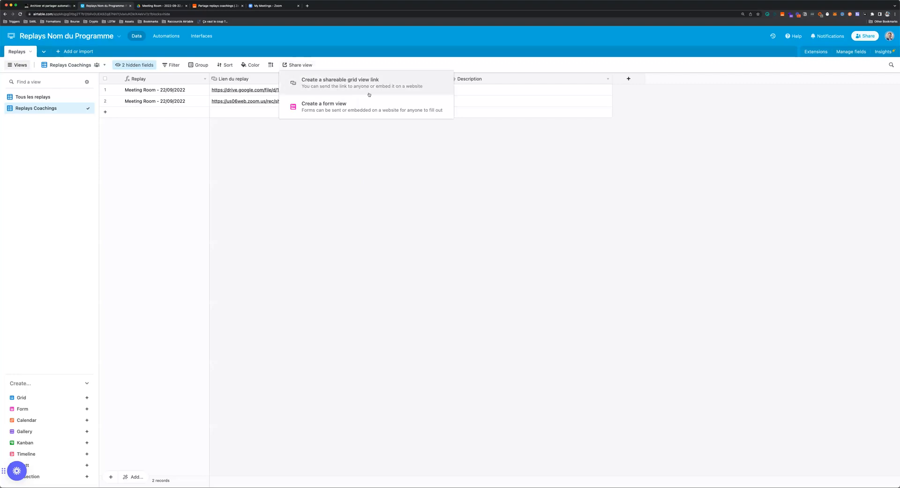
{"action": "left_click", "coordinate": [393, 83]}
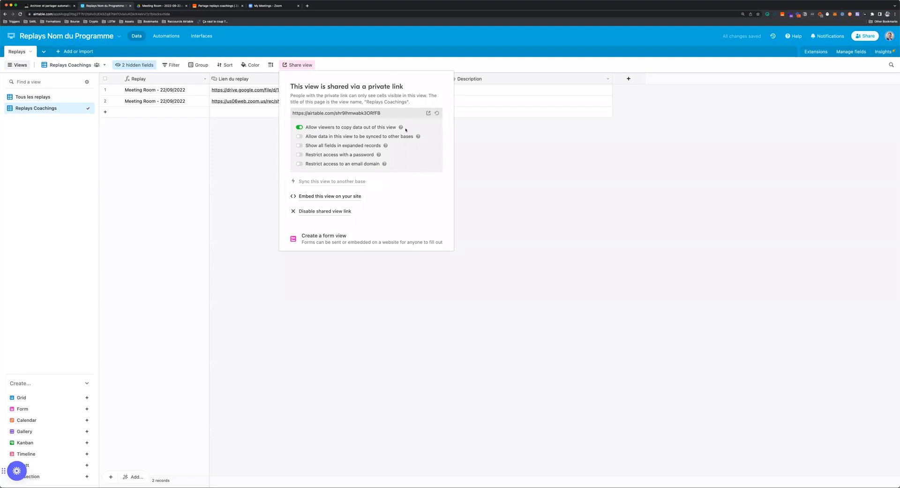
Open the embed page for the shared Replays Coachings view and select its iframe embed code.
{"action": "left_click", "coordinate": [326, 197]}
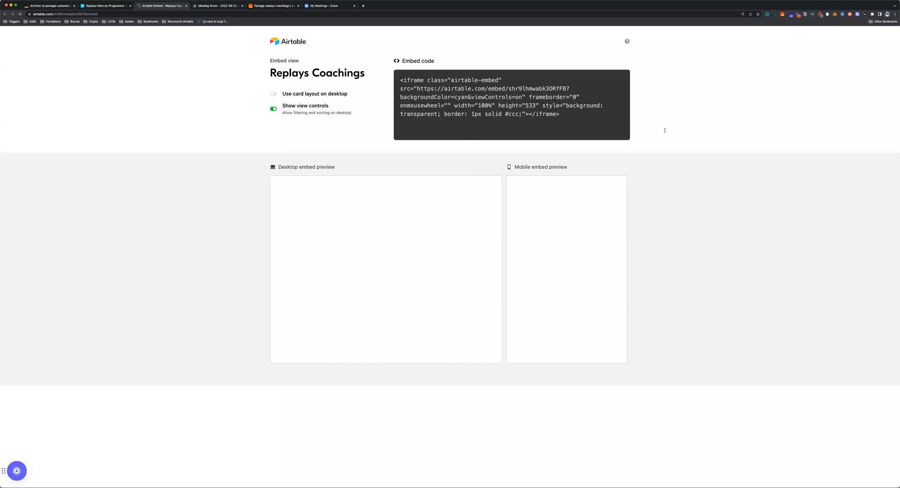
{"action": "key", "text": "super+plus"}
{"action": "key", "text": "super+minus"}
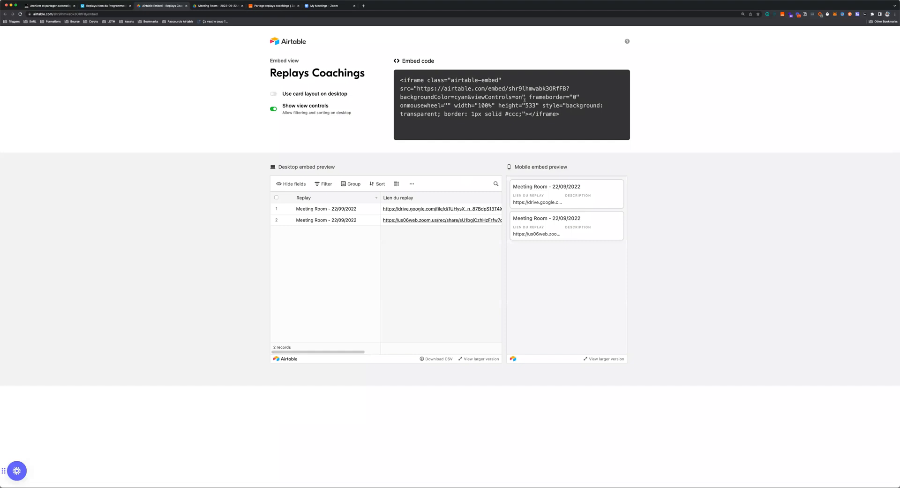
{"action": "left_click", "coordinate": [541, 106]}
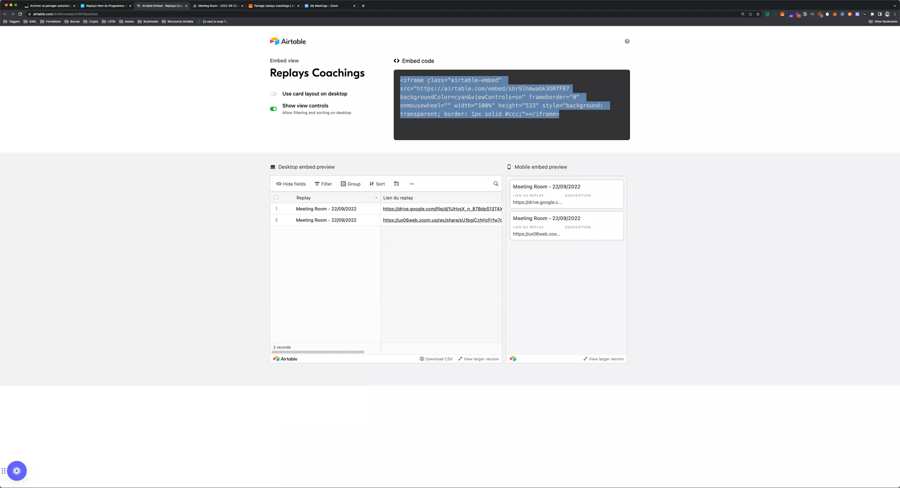
{"action": "left_click", "coordinate": [702, 120]}
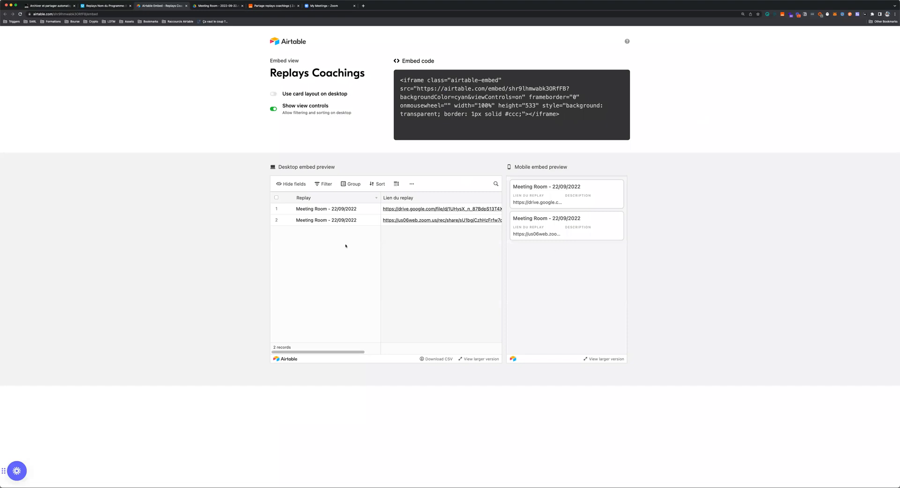
Examine the fields in the desktop embed preview and inspect the first record's cells in its larger version.
{"action": "scroll", "coordinate": [338, 244], "scroll_direction": "right", "scroll_amount": 2}
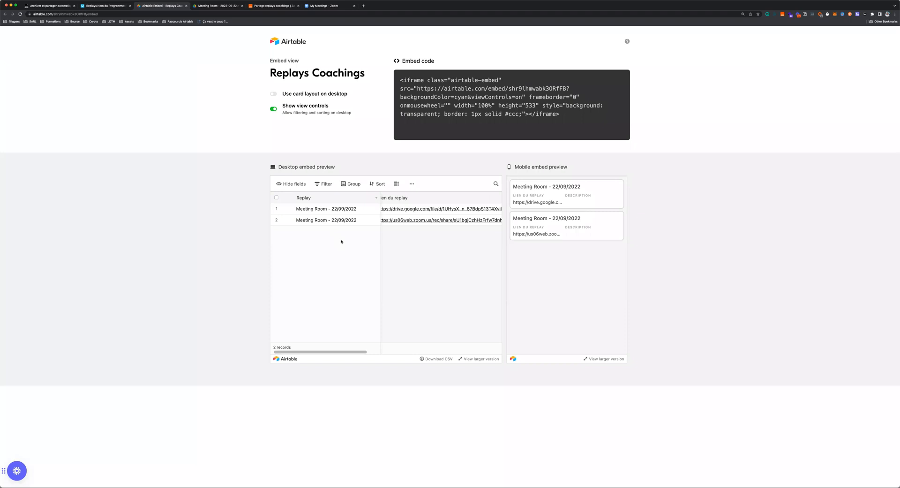
{"action": "scroll", "coordinate": [339, 242], "scroll_direction": "right", "scroll_amount": 5}
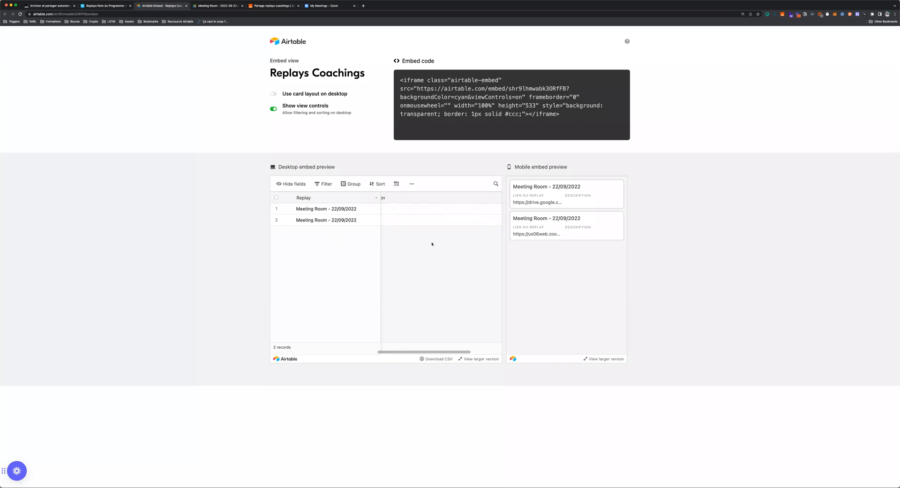
{"action": "scroll", "coordinate": [357, 249], "scroll_direction": "left", "scroll_amount": 3}
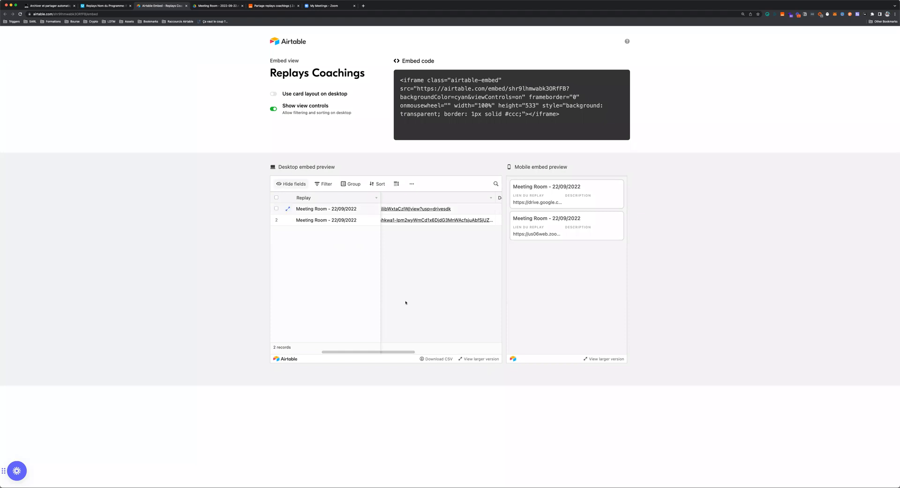
{"action": "left_click", "coordinate": [482, 358]}
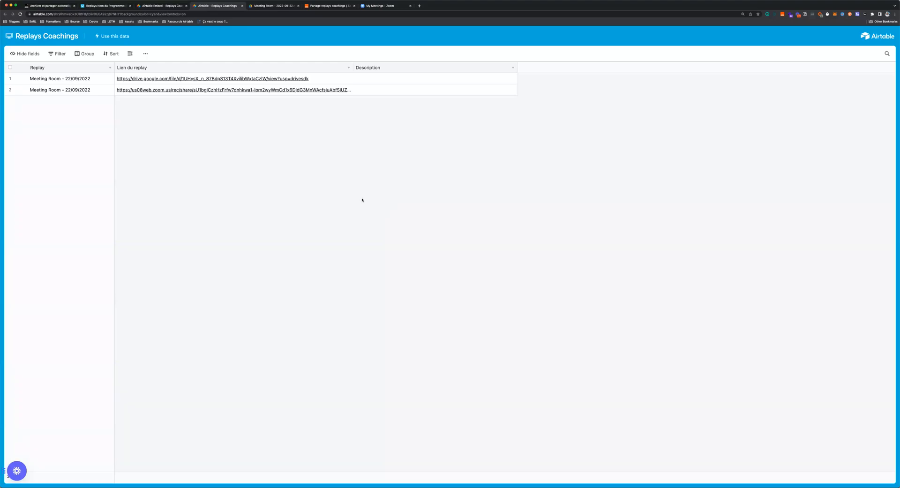
{"action": "left_click", "coordinate": [253, 79]}
{"action": "left_click", "coordinate": [363, 80]}
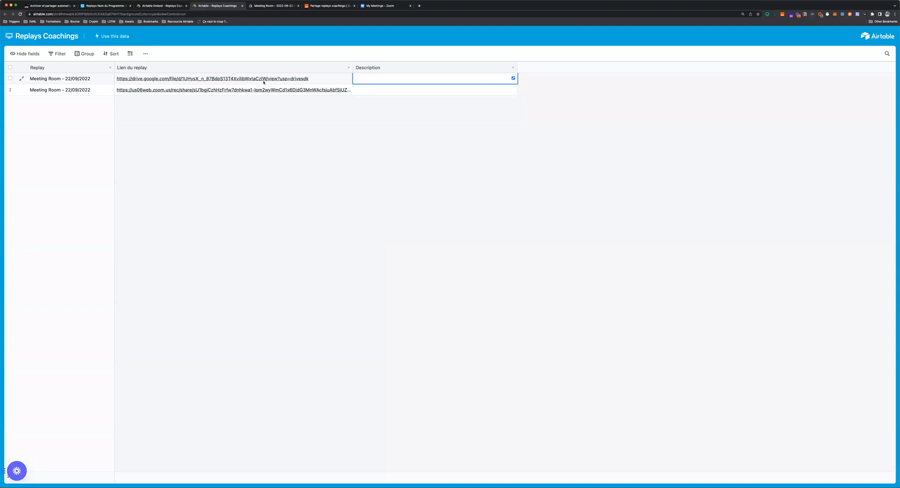
{"action": "left_click", "coordinate": [323, 78]}
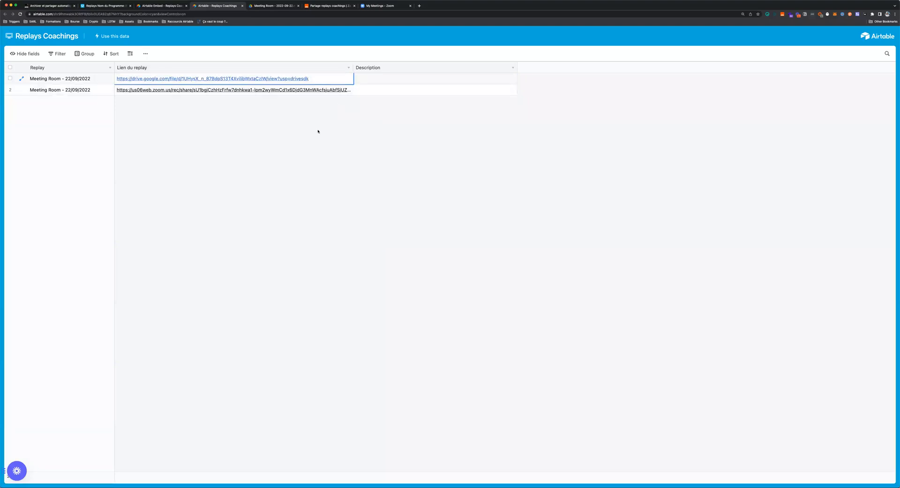
Turn off Show view controls for the embedded Replays Coachings view and check the updated embed in its larger version.
{"action": "left_click", "coordinate": [166, 7]}
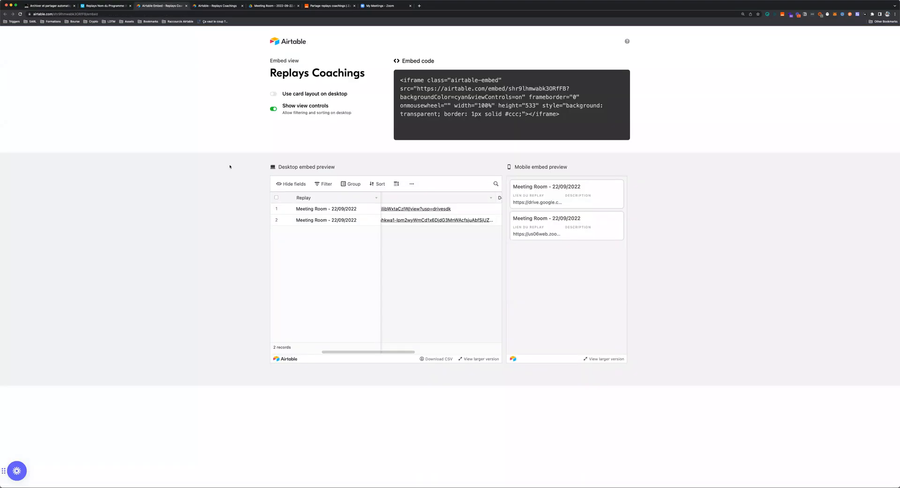
{"action": "left_click", "coordinate": [273, 109]}
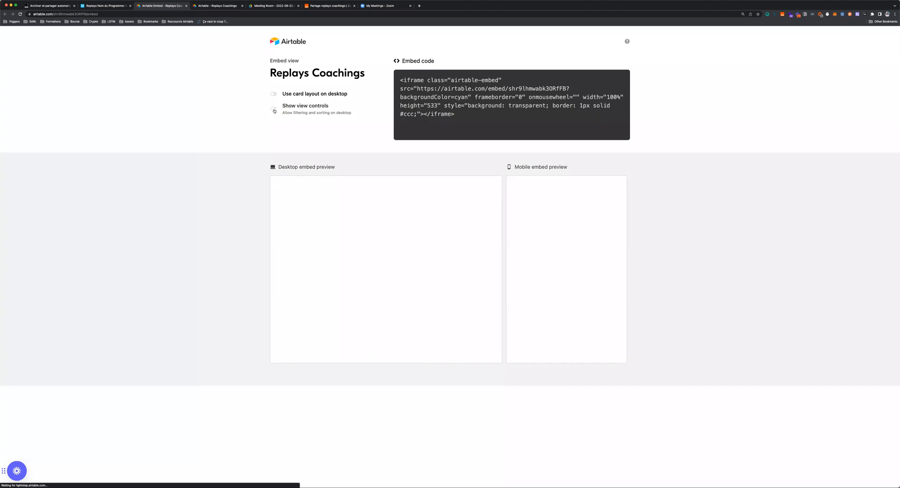
{"action": "left_click", "coordinate": [212, 6]}
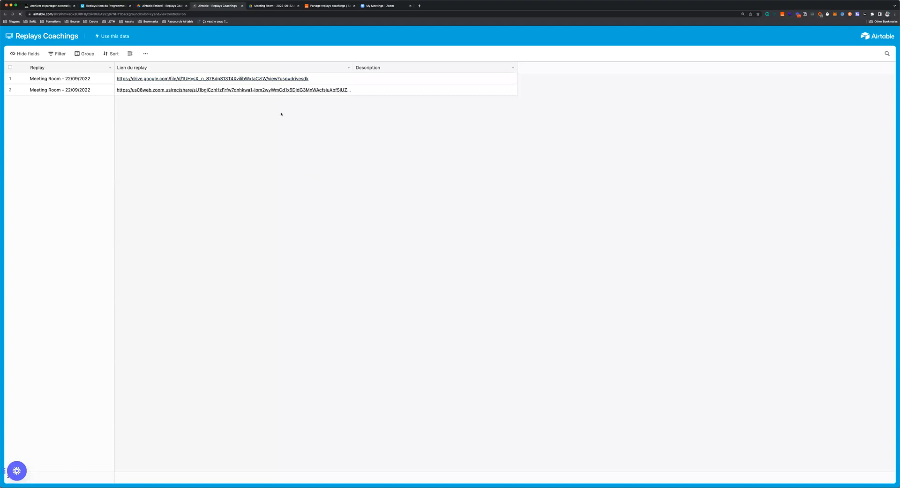
{"action": "key", "text": "super+w"}
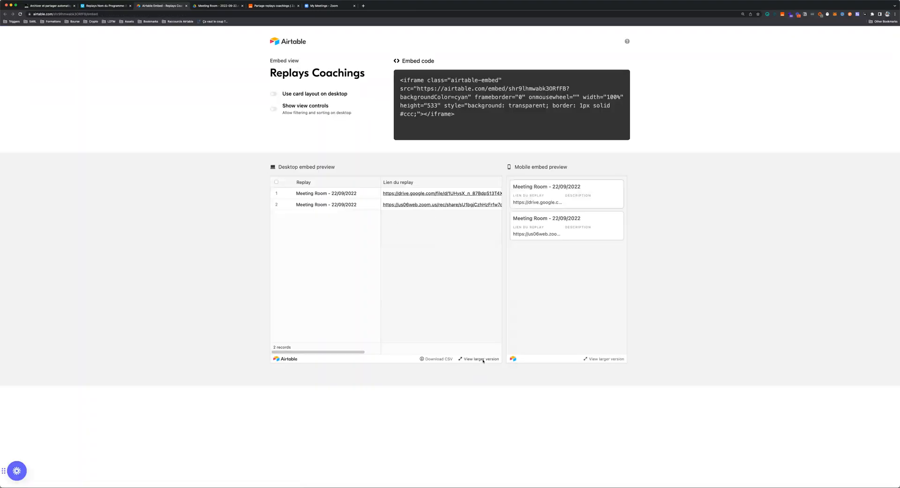
{"action": "left_click", "coordinate": [483, 359]}
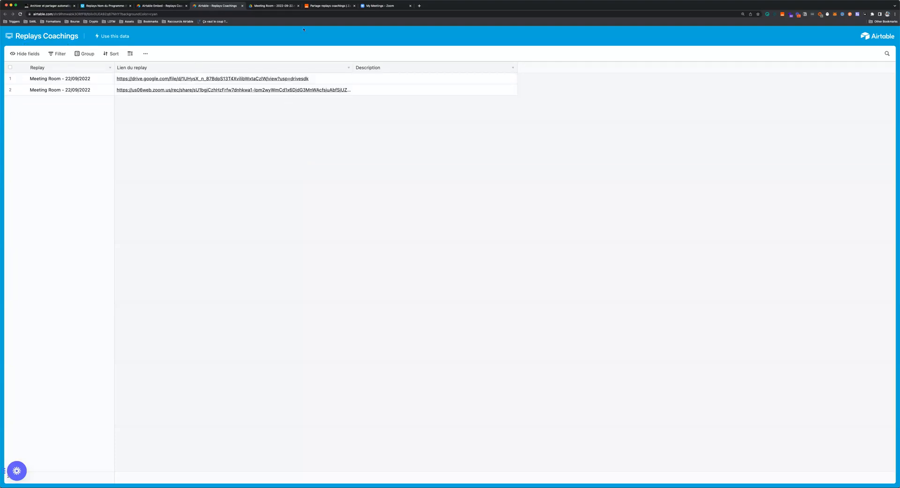
{"action": "left_click", "coordinate": [242, 6]}
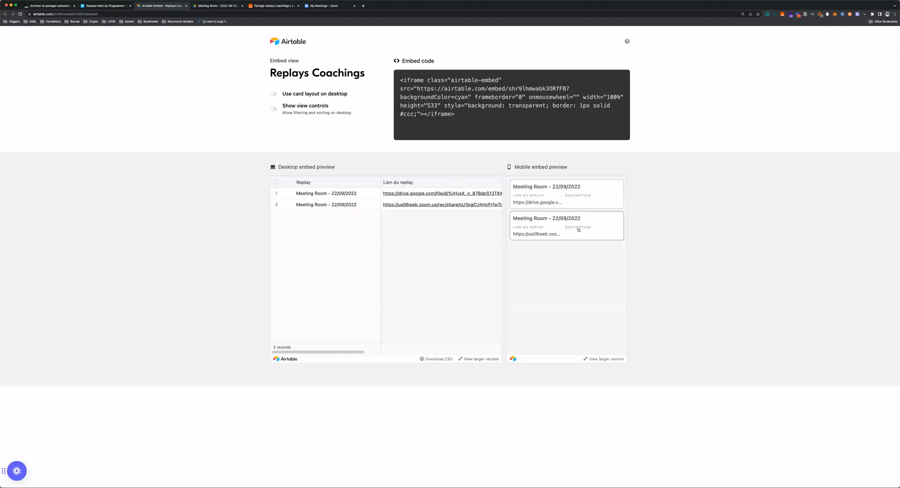
Return to the Airtable base and set the second record's Coaching to Workshop in the Tous les replays view.
{"action": "left_click", "coordinate": [106, 6]}
{"action": "left_click", "coordinate": [504, 273]}
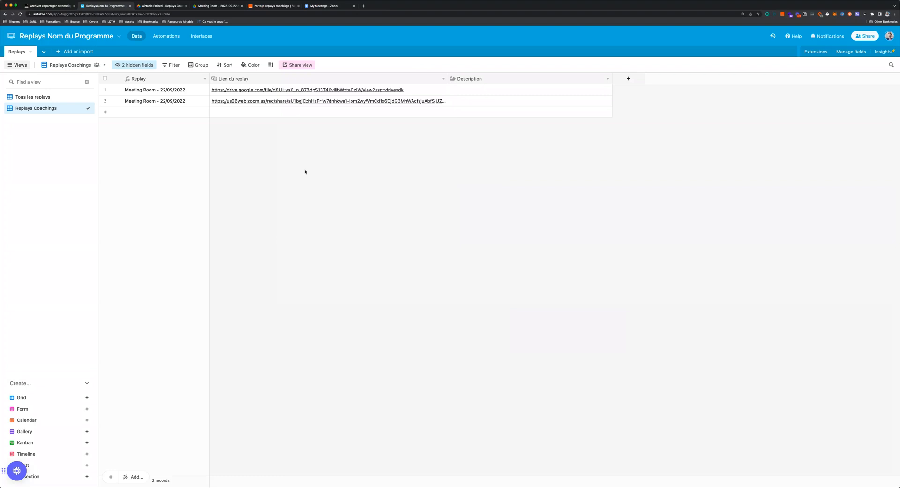
{"action": "left_click", "coordinate": [32, 97]}
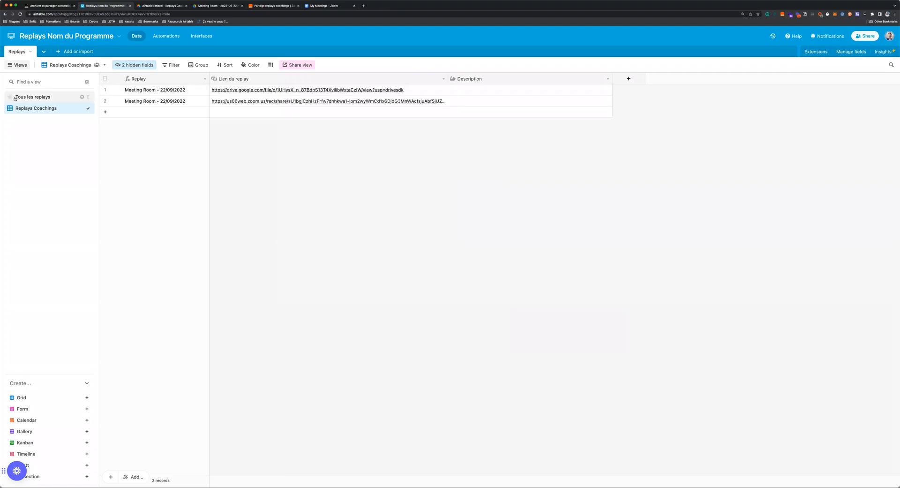
{"action": "double_click", "coordinate": [257, 101]}
{"action": "left_click", "coordinate": [246, 151]}
{"action": "left_click", "coordinate": [251, 171]}
Group the records in the Replays Coachings view by the Coaching field.
{"action": "left_click", "coordinate": [67, 107]}
{"action": "left_click", "coordinate": [199, 66]}
{"action": "left_click", "coordinate": [214, 102]}
{"action": "left_click", "coordinate": [335, 268]}
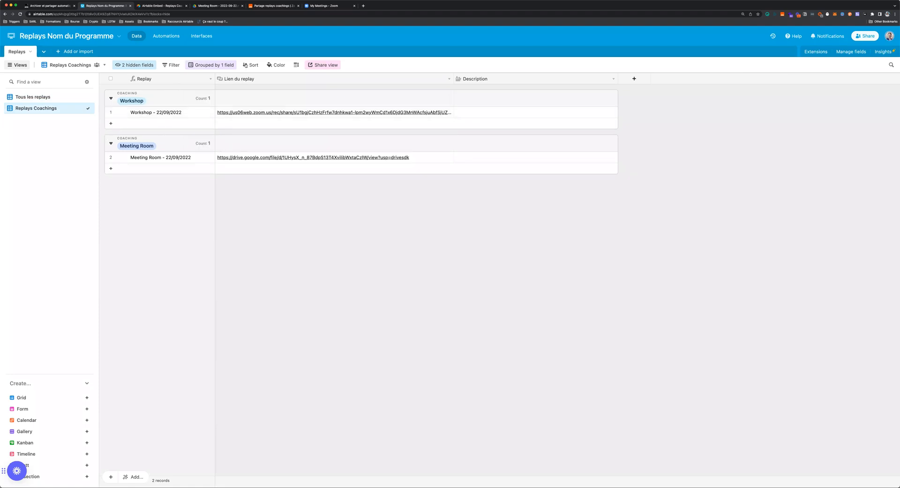
Sort the Replays Coachings view by Date in descending order.
{"action": "left_click", "coordinate": [245, 65]}
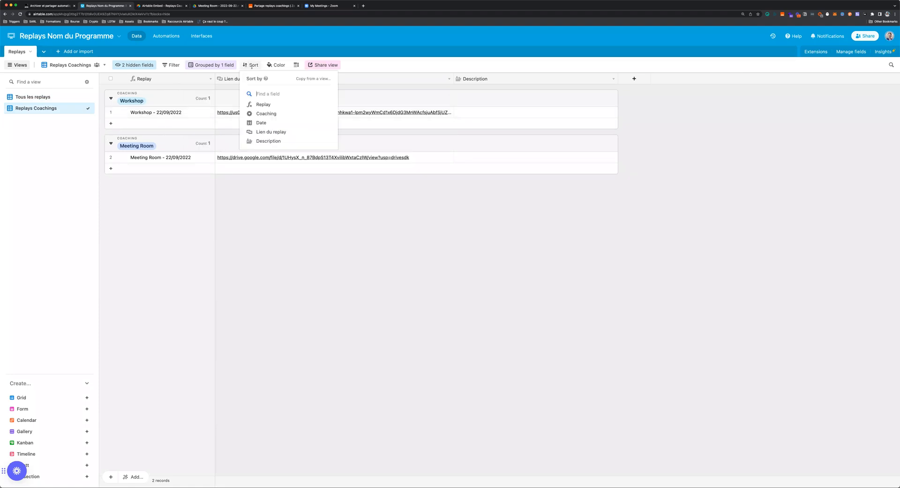
{"action": "left_click", "coordinate": [291, 123]}
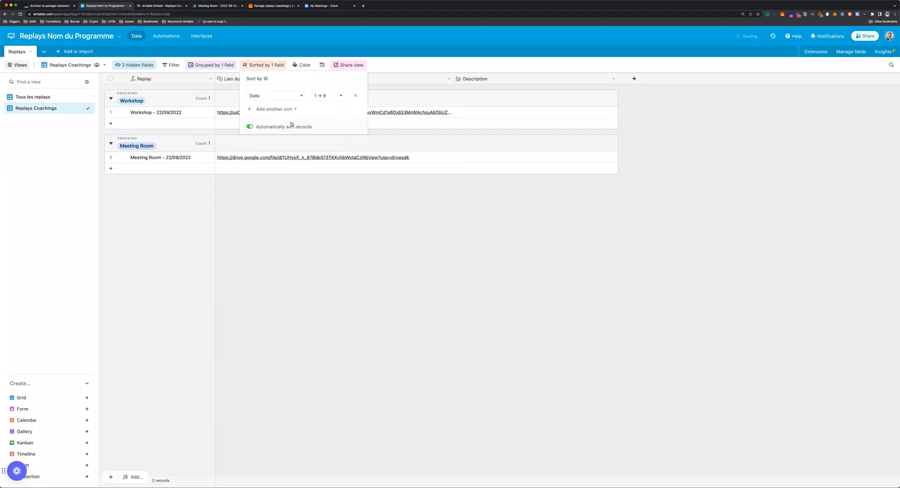
{"action": "left_click", "coordinate": [328, 96]}
{"action": "left_click", "coordinate": [330, 116]}
{"action": "left_click", "coordinate": [284, 266]}
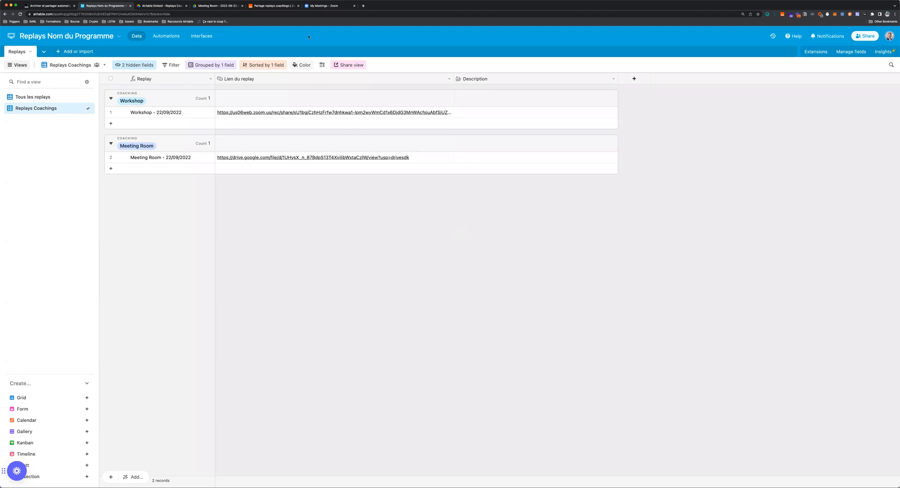
Switch back to the Partage replays coachings Zap and add a Slack action after the Airtable step.
{"action": "left_click", "coordinate": [275, 6]}
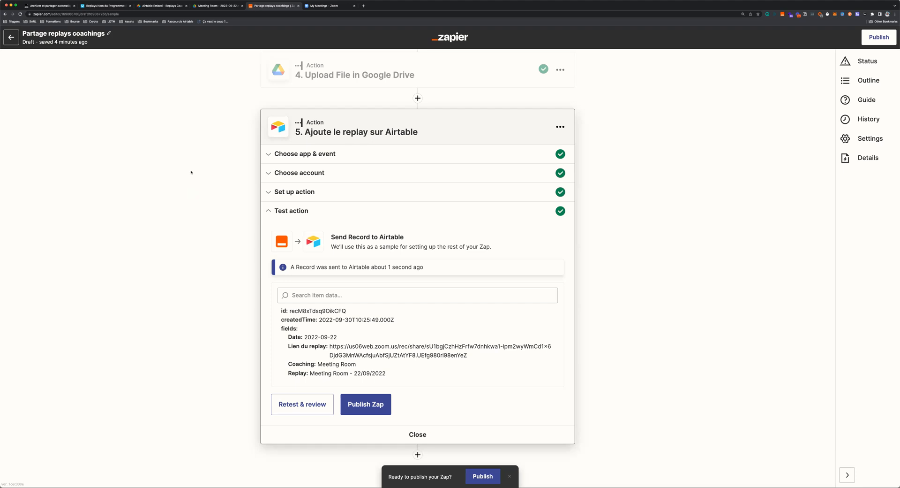
{"action": "left_click", "coordinate": [418, 454]}
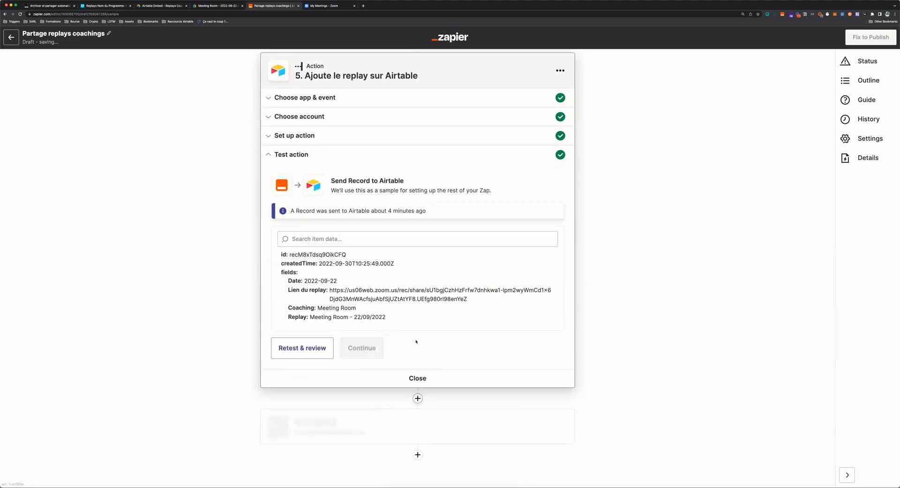
{"action": "type", "text": "slack"}
{"action": "scroll", "coordinate": [308, 371], "scroll_direction": "down", "scroll_amount": 2}
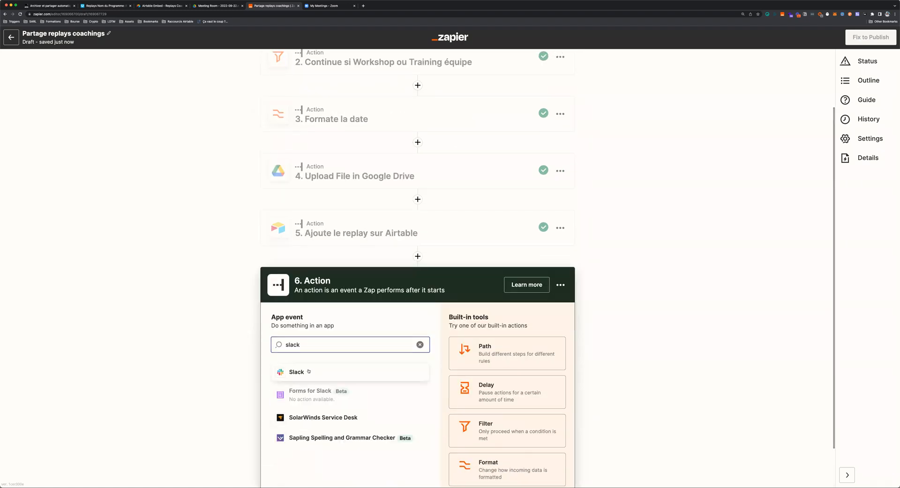
{"action": "left_click", "coordinate": [305, 371]}
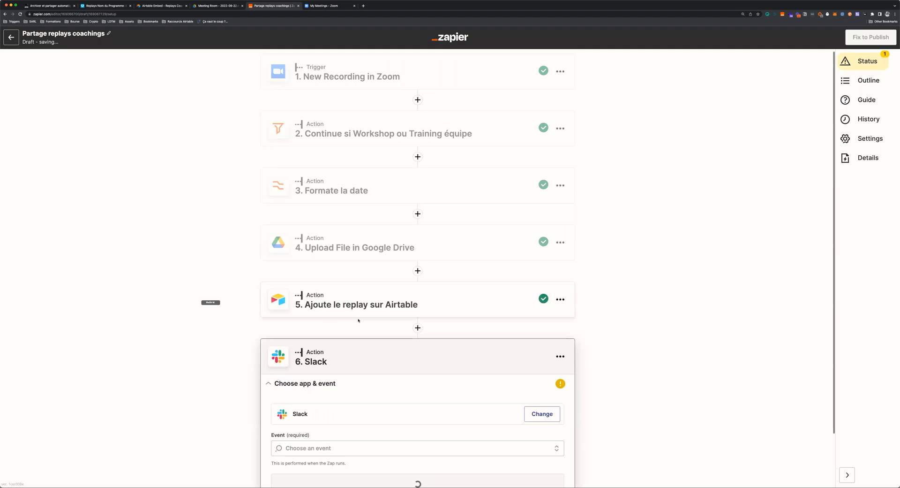
Set the Slack action's event to Send Channel Message and continue to the account choice.
{"action": "left_click", "coordinate": [351, 383]}
{"action": "scroll", "coordinate": [360, 367], "scroll_direction": "down", "scroll_amount": 3}
{"action": "scroll", "coordinate": [359, 367], "scroll_direction": "up", "scroll_amount": 3}
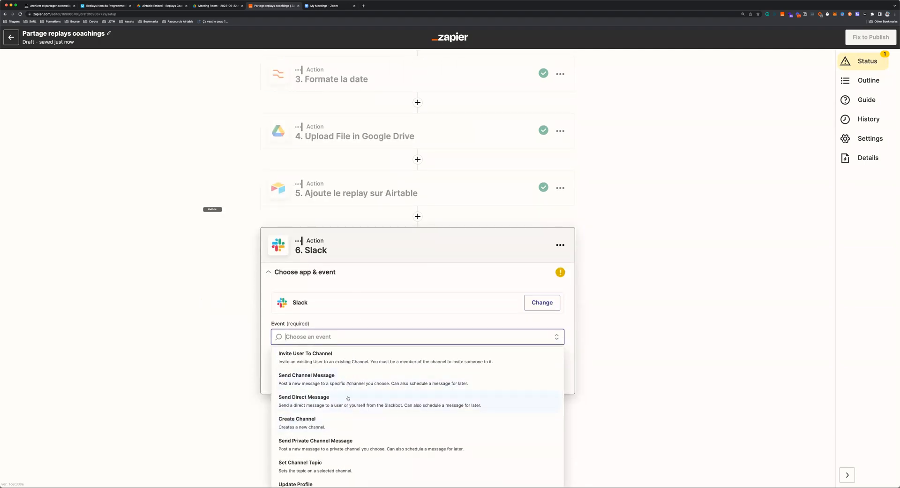
{"action": "left_click", "coordinate": [371, 377]}
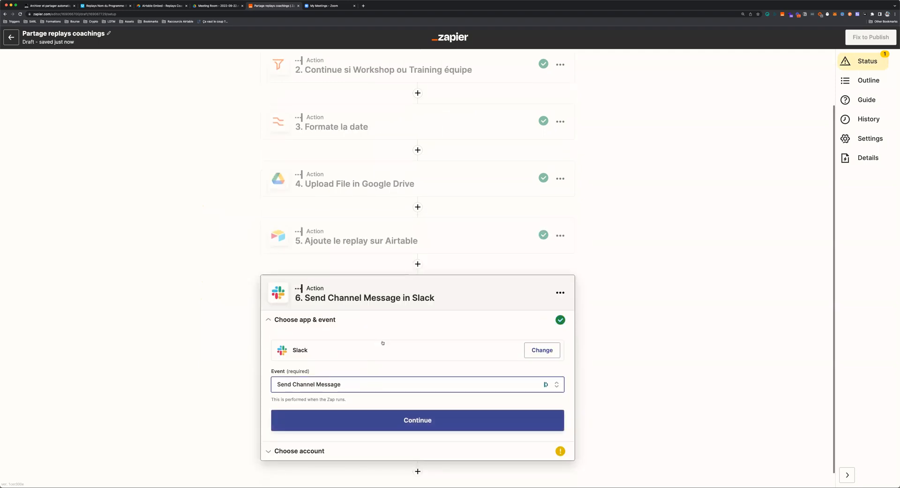
{"action": "left_click", "coordinate": [394, 400]}
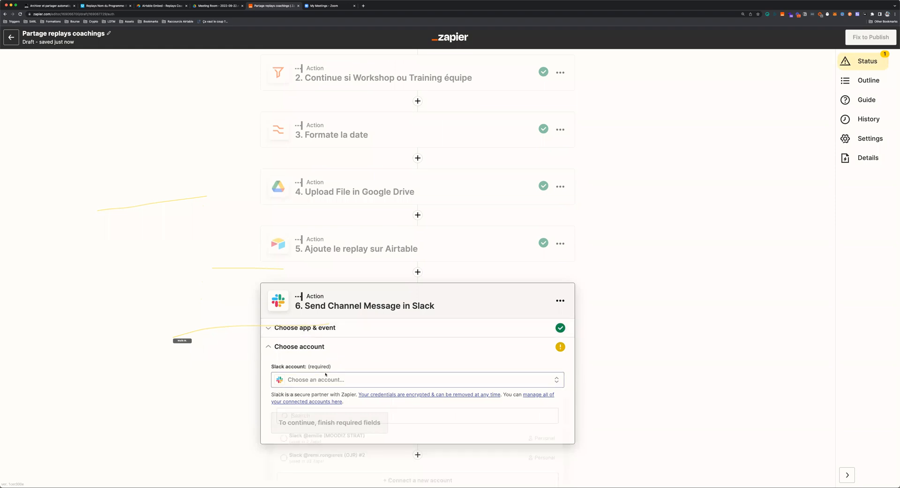
Choose the OJR Slack account for the action and set the channel to general.
{"action": "left_click", "coordinate": [345, 378]}
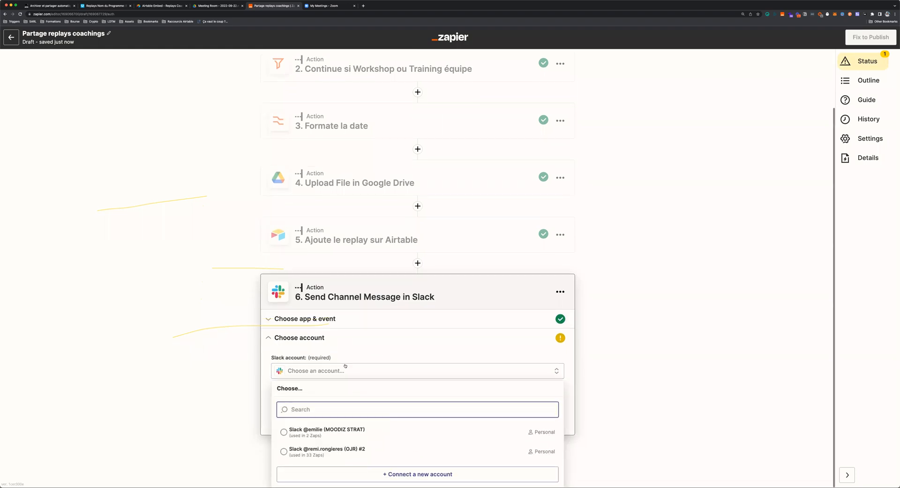
{"action": "left_click", "coordinate": [360, 453]}
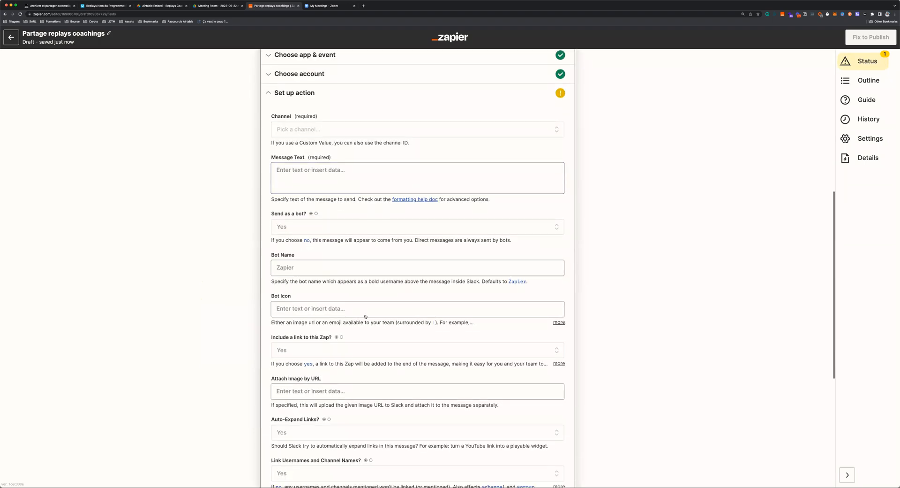
{"action": "left_click", "coordinate": [352, 188]}
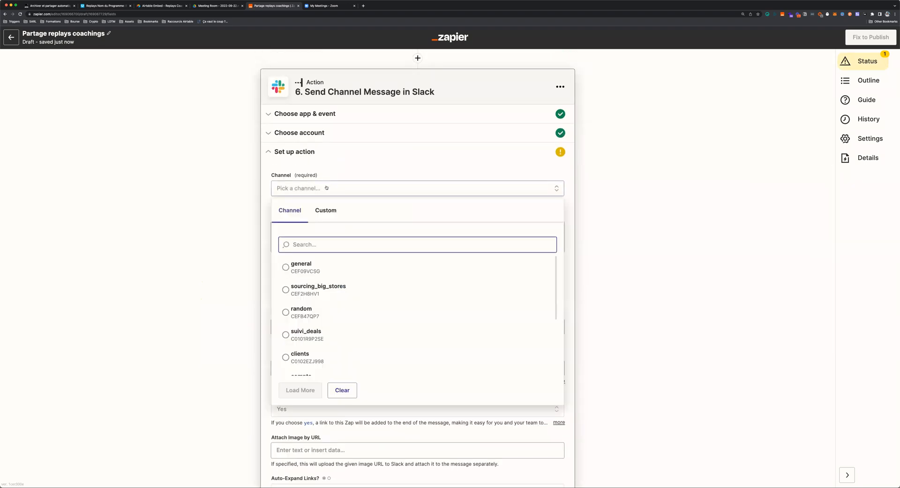
{"action": "left_click", "coordinate": [350, 269]}
Write the message text "Le replay de la session du jour de [Topic] est disponible :", inserting the Topic field from the Zoom recording.
{"action": "left_click", "coordinate": [352, 232]}
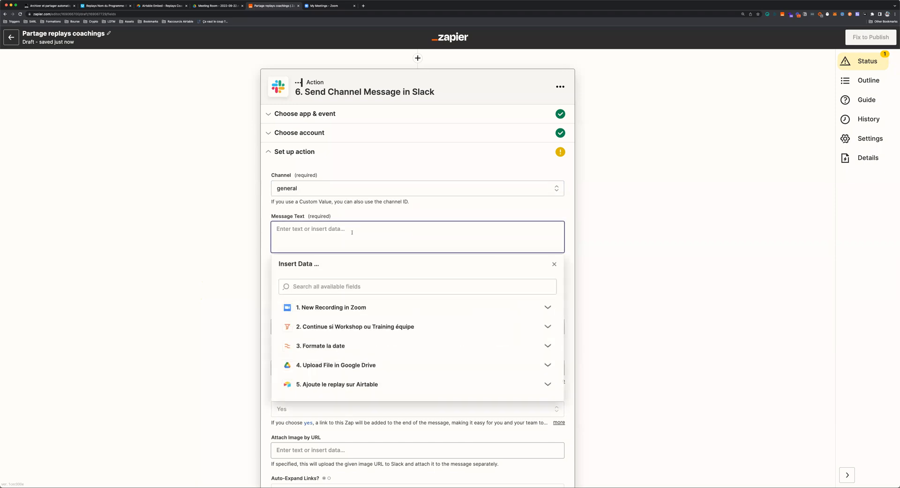
{"action": "type", "text": "Le replay"}
{"action": "type", "text": "de la sesssion"}
{"action": "key", "text": "BackSpace"}
{"action": "key", "text": "BackSpace"}
{"action": "key", "text": "BackSpace"}
{"action": "key", "text": "BackSpace"}
{"action": "type", "text": "ion du ou"}
{"action": "key", "text": "BackSpace"}
{"action": "key", "text": "BackSpace"}
{"action": "type", "text": "jour de"}
{"action": "left_click", "coordinate": [361, 310]}
{"action": "left_click", "coordinate": [332, 350]}
{"action": "type", "text": "est disponible :"}
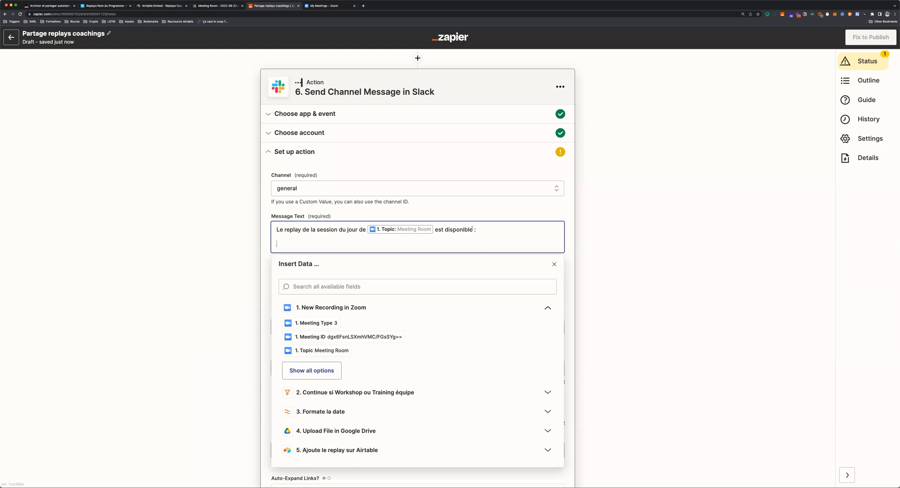
Insert the Zoom recording's Share URL field on the line below the message's opening sentence.
{"action": "left_click", "coordinate": [352, 288]}
{"action": "type", "text": "share"}
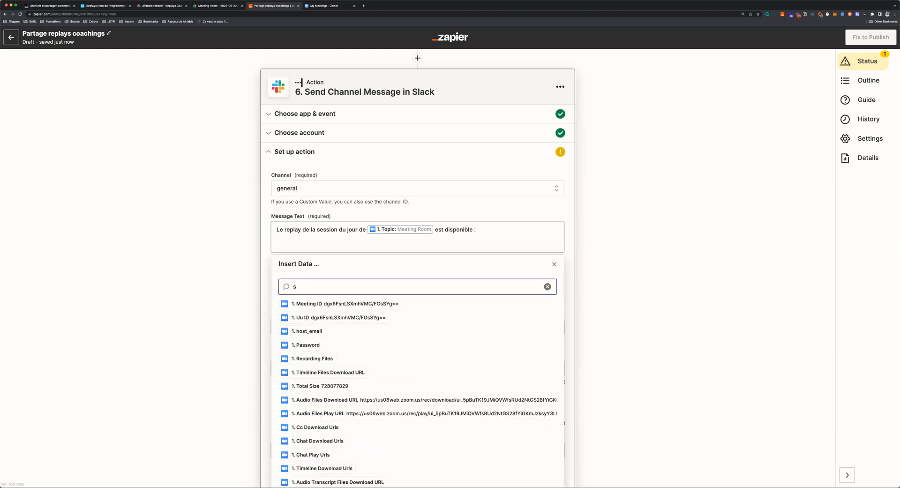
{"action": "left_click", "coordinate": [370, 344]}
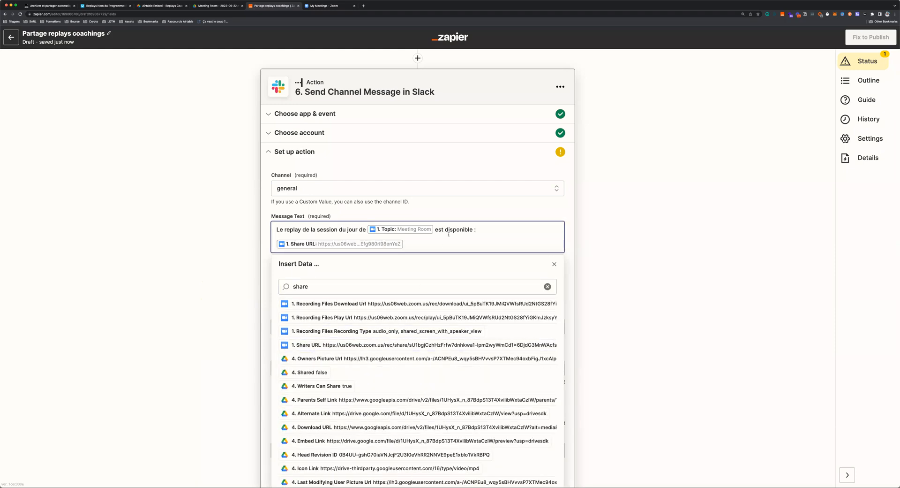
Add the Google Drive upload's Alternate Link field on a new line below the Share URL in the message.
{"action": "key", "text": "Return"}
{"action": "left_click", "coordinate": [547, 300]}
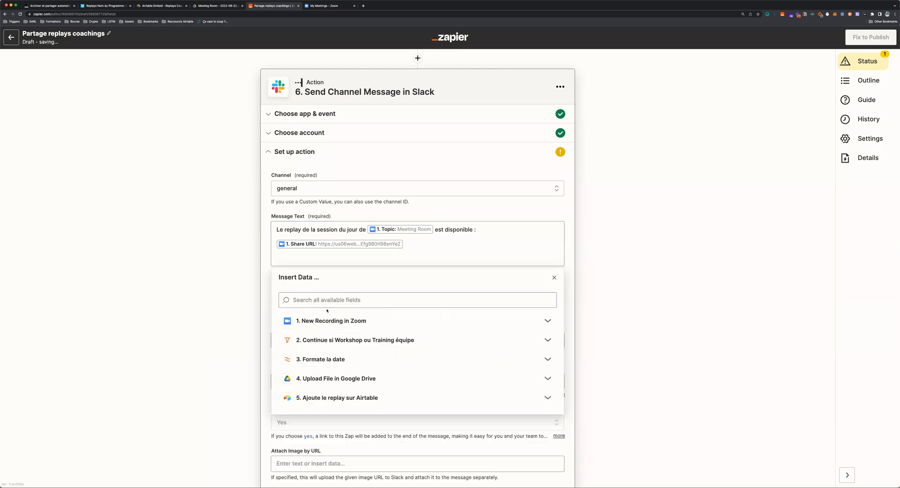
{"action": "left_click", "coordinate": [328, 358]}
{"action": "left_click", "coordinate": [380, 292]}
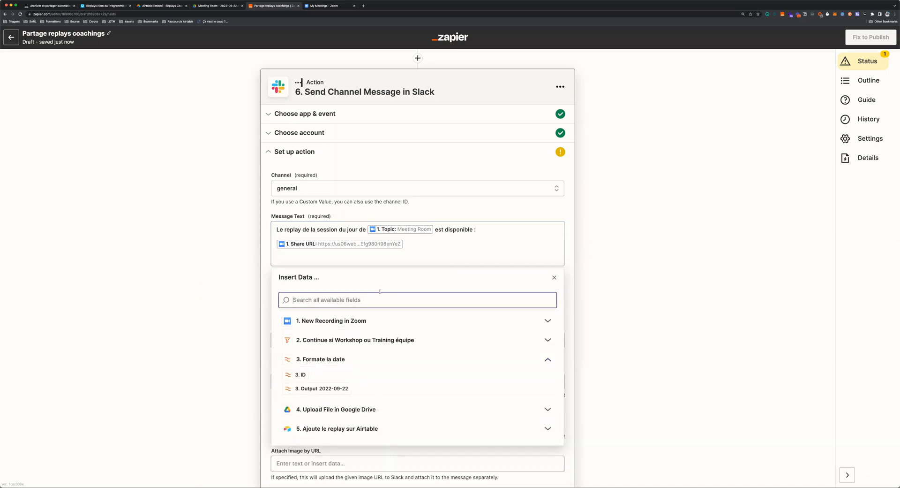
{"action": "type", "text": "aler"}
{"action": "key", "text": "BackSpace"}
{"action": "key", "text": "BackSpace"}
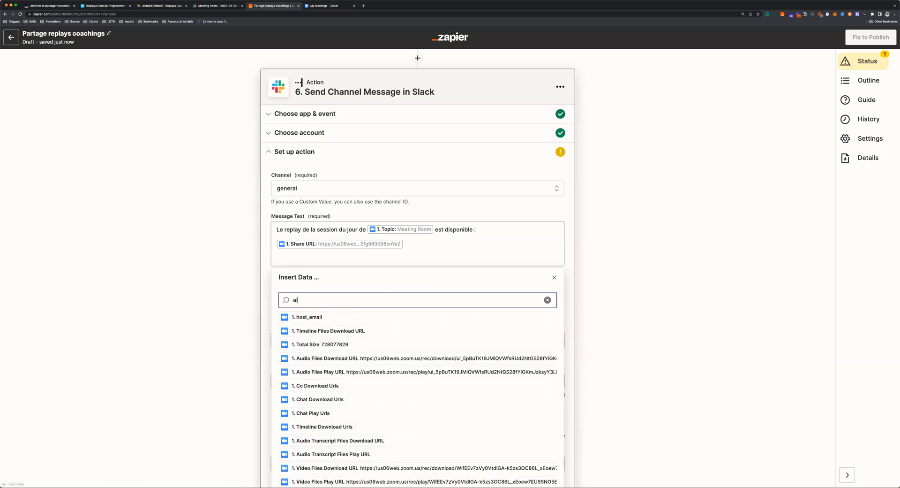
{"action": "type", "text": "tern"}
{"action": "scroll", "coordinate": [372, 341], "scroll_direction": "down", "scroll_amount": 1}
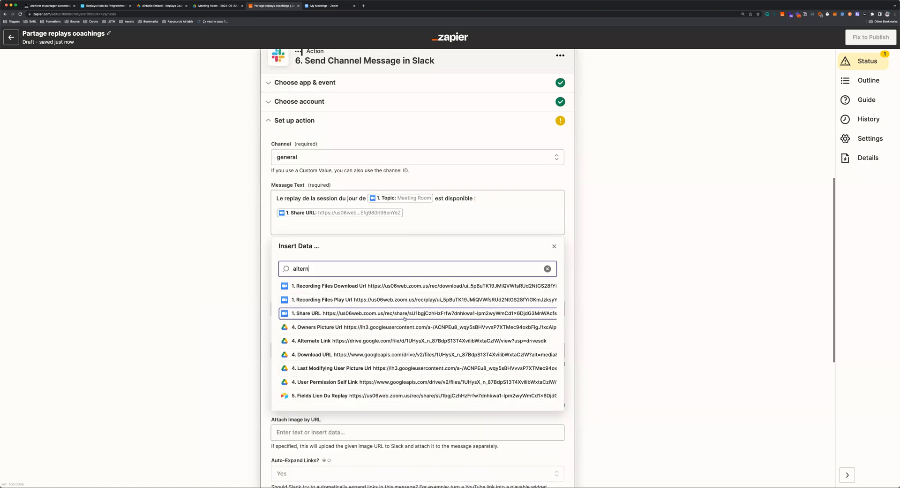
{"action": "left_click", "coordinate": [413, 341]}
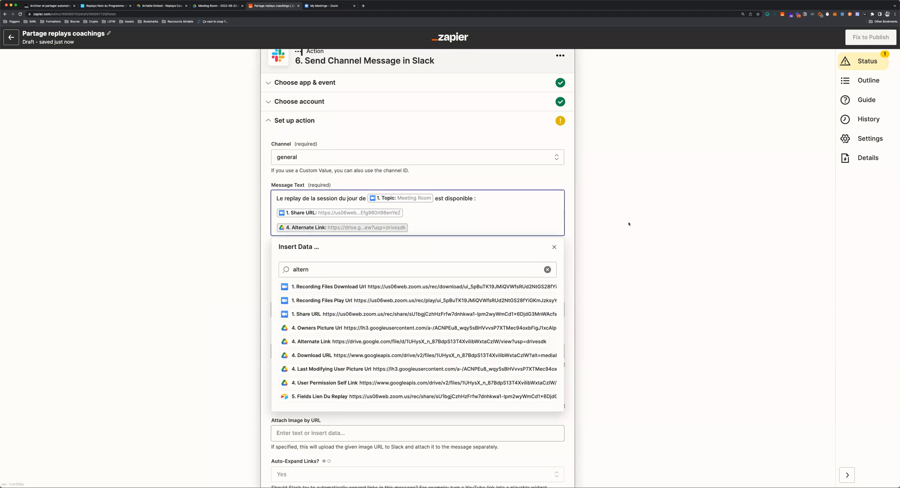
{"action": "left_click", "coordinate": [589, 239]}
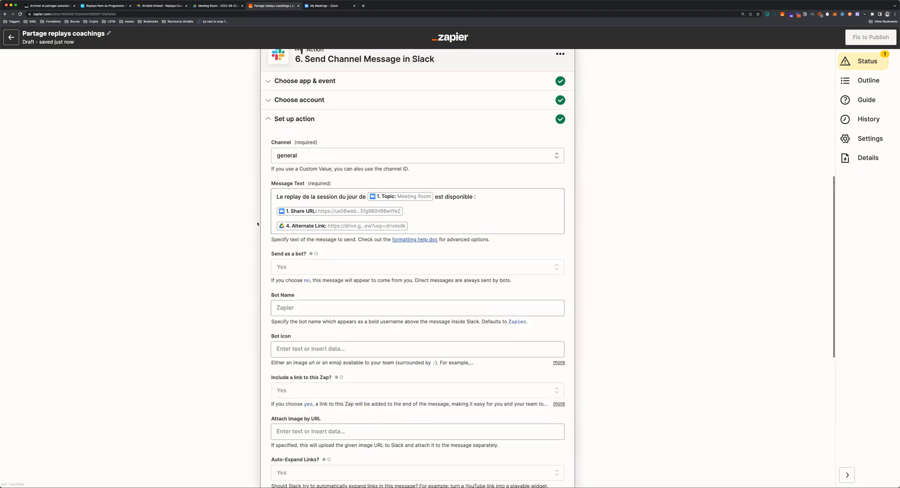
{"action": "scroll", "coordinate": [263, 215], "scroll_direction": "down", "scroll_amount": 1}
{"action": "scroll", "coordinate": [263, 215], "scroll_direction": "down", "scroll_amount": 2}
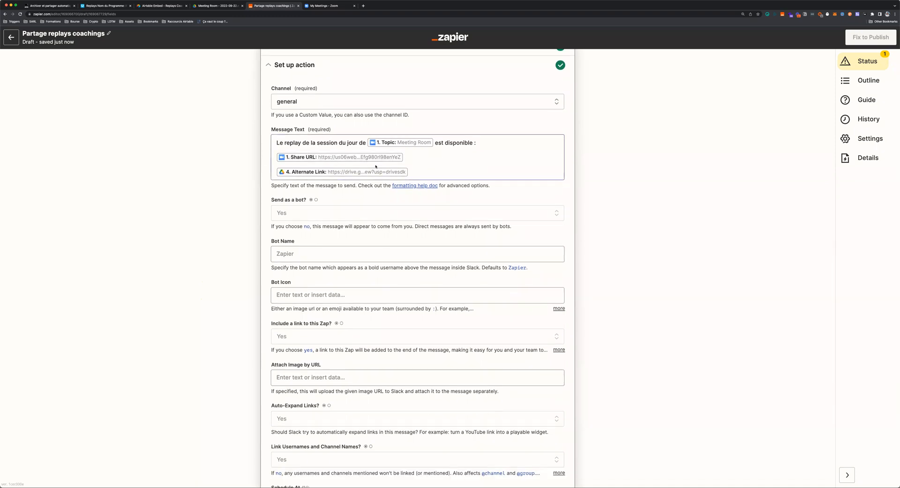
{"action": "left_click", "coordinate": [443, 172]}
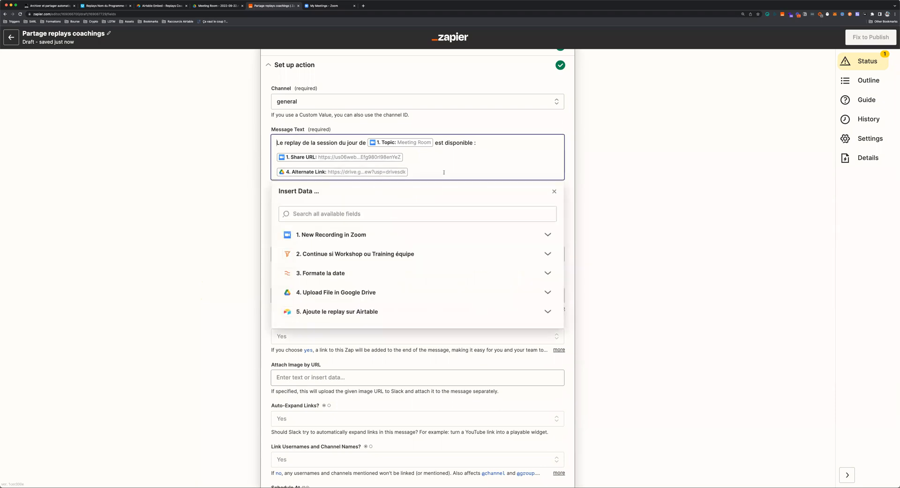
{"action": "left_click", "coordinate": [589, 184]}
{"action": "scroll", "coordinate": [258, 188], "scroll_direction": "down", "scroll_amount": 1}
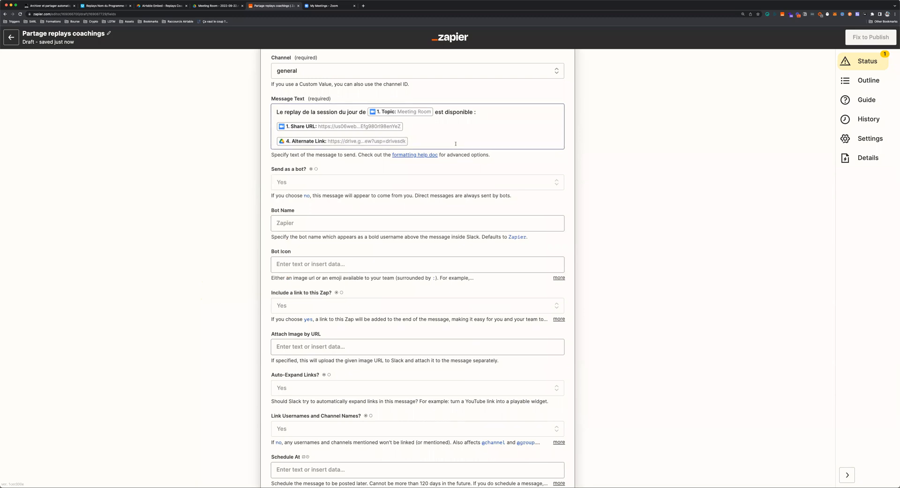
{"action": "left_click", "coordinate": [227, 160]}
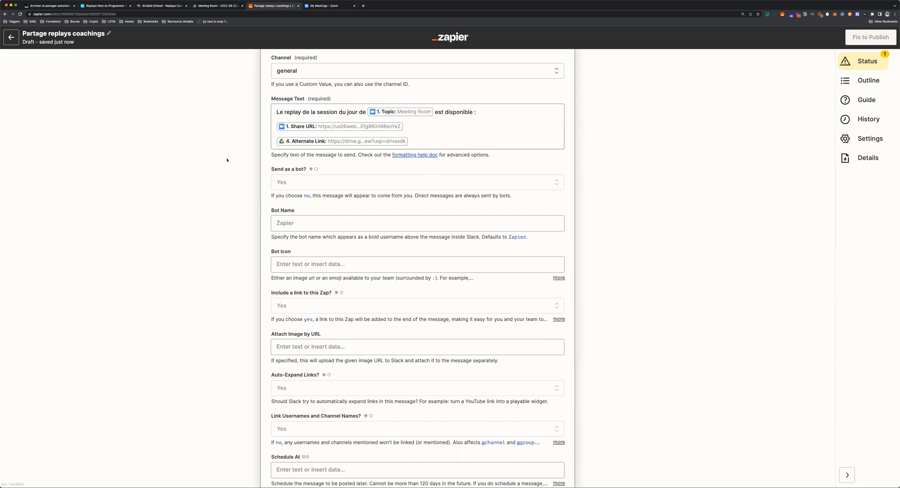
{"action": "scroll", "coordinate": [263, 149], "scroll_direction": "down", "scroll_amount": 1}
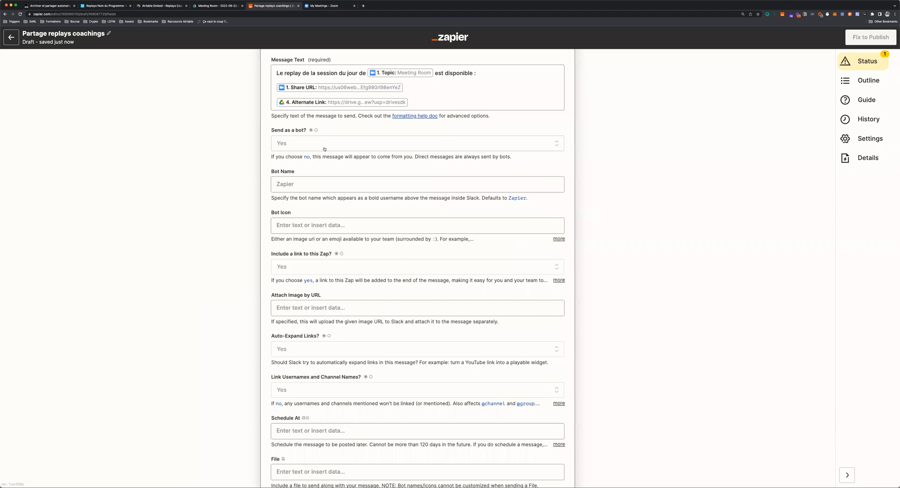
{"action": "scroll", "coordinate": [295, 134], "scroll_direction": "up", "scroll_amount": 1}
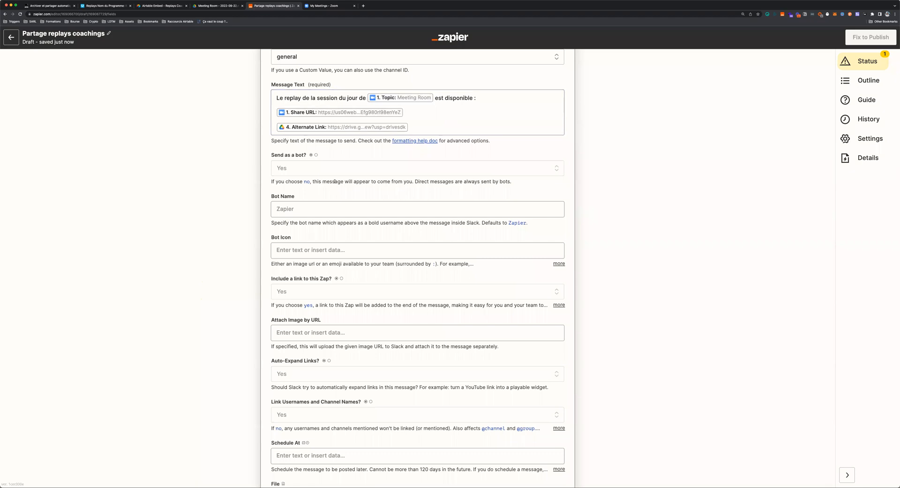
Set the Send as a bot option of the Slack message to No.
{"action": "left_click", "coordinate": [305, 168]}
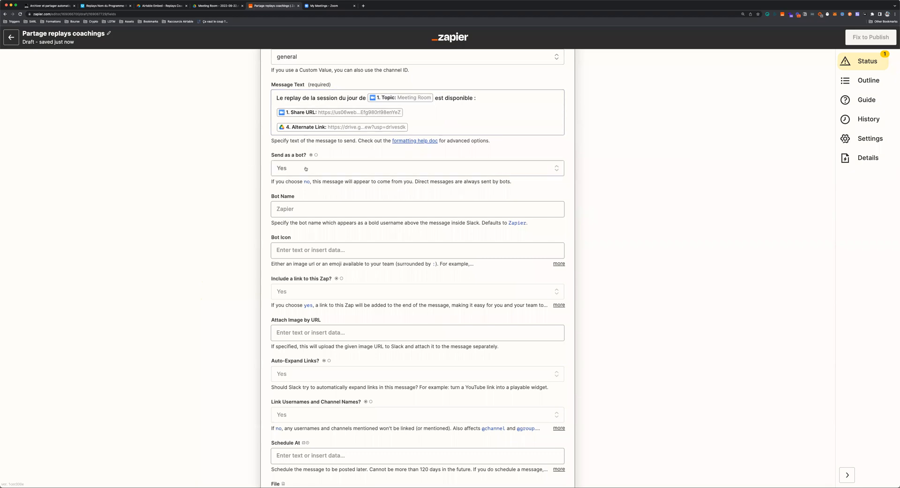
{"action": "left_click", "coordinate": [327, 247]}
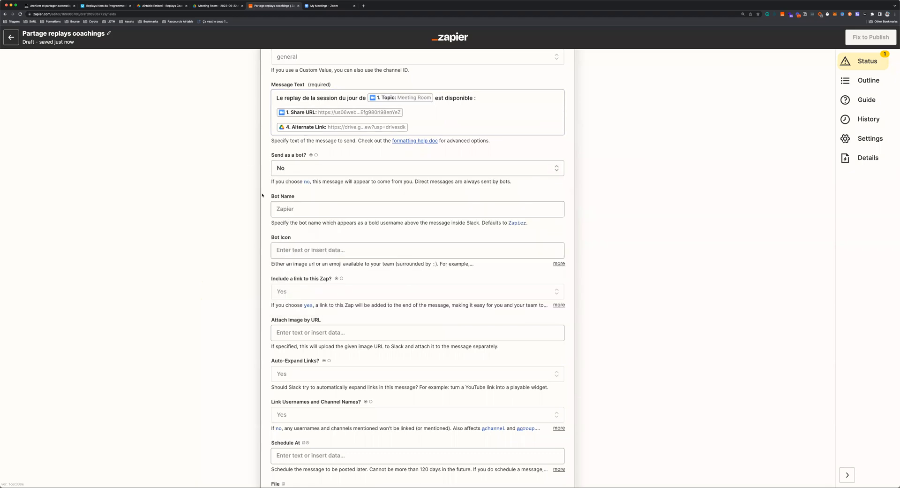
{"action": "scroll", "coordinate": [264, 193], "scroll_direction": "down", "scroll_amount": 1}
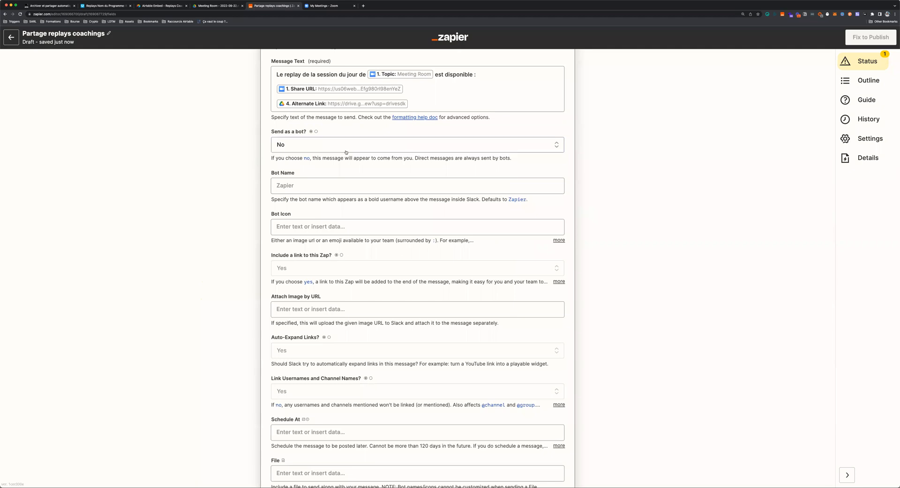
{"action": "scroll", "coordinate": [269, 178], "scroll_direction": "down", "scroll_amount": 1}
{"action": "scroll", "coordinate": [268, 178], "scroll_direction": "down", "scroll_amount": 1}
{"action": "scroll", "coordinate": [269, 180], "scroll_direction": "up", "scroll_amount": 1}
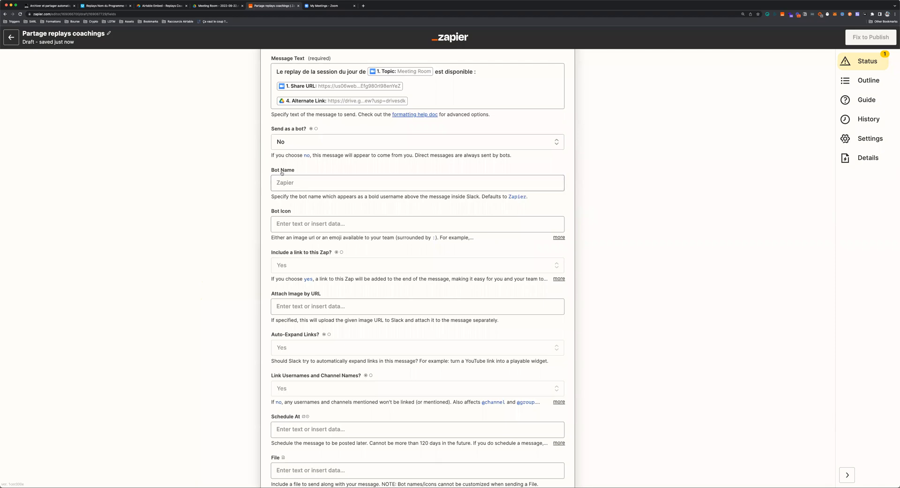
Set Send as a bot to Yes and name the bot "Replay coaching".
{"action": "left_click", "coordinate": [316, 142]}
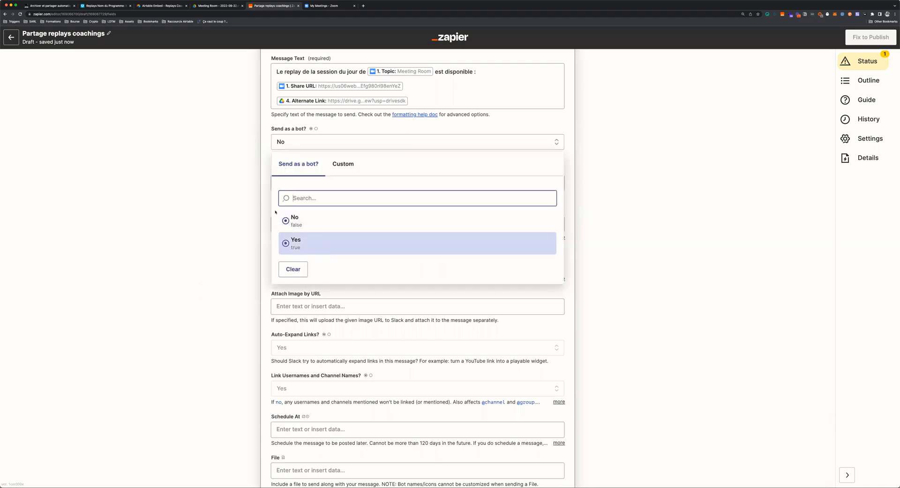
{"action": "left_click", "coordinate": [296, 243]}
{"action": "left_click", "coordinate": [331, 175]}
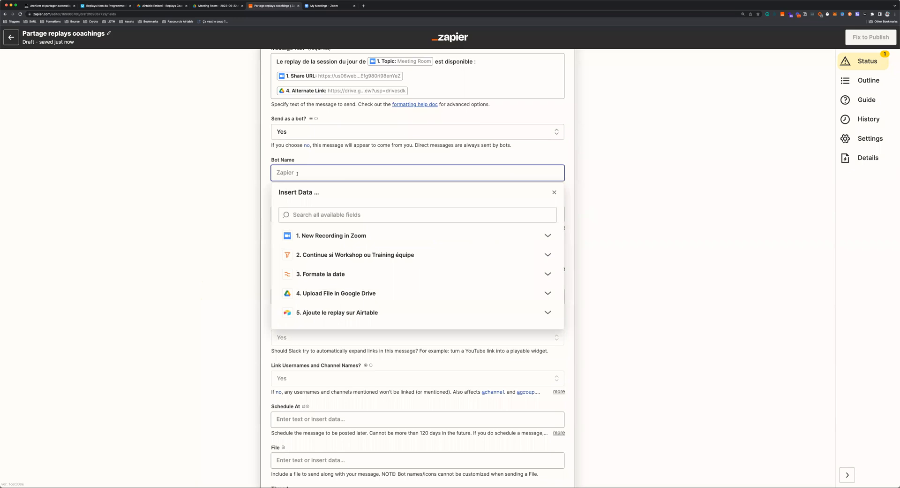
{"action": "type", "text": "Replay coaching"}
{"action": "left_click", "coordinate": [614, 217]}
Show the full help text of the Bot Icon field and copy its :robot_face: example into the field.
{"action": "left_click", "coordinate": [306, 213]}
{"action": "left_click", "coordinate": [553, 233]}
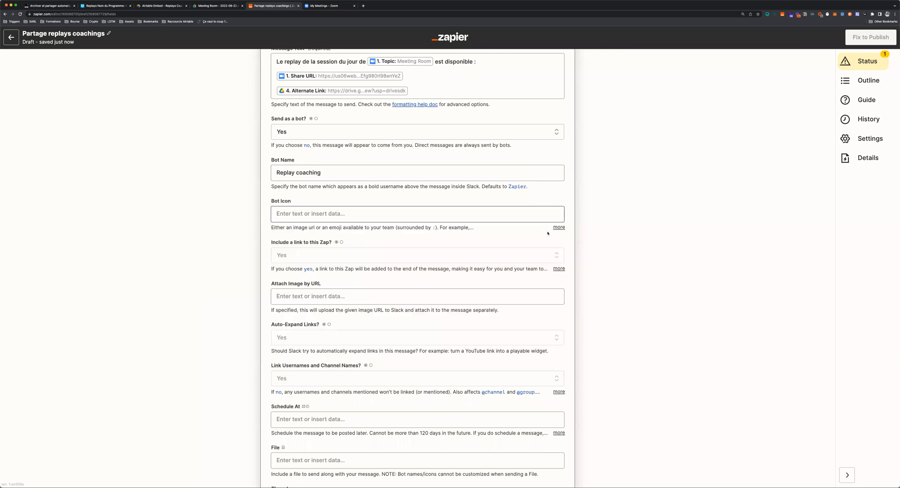
{"action": "left_click", "coordinate": [559, 227]}
{"action": "left_click_drag", "start_coordinate": [407, 236], "coordinate": [364, 236]}
{"action": "key", "text": "super+c"}
{"action": "left_click", "coordinate": [291, 213]}
{"action": "key", "text": "super+v"}
{"action": "left_click", "coordinate": [238, 213]}
{"action": "scroll", "coordinate": [244, 213], "scroll_direction": "down", "scroll_amount": 3}
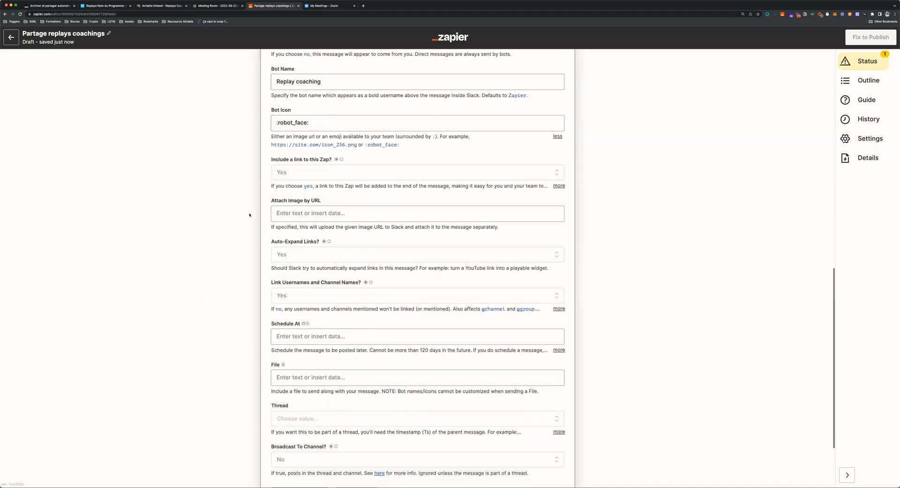
{"action": "scroll", "coordinate": [338, 173], "scroll_direction": "down", "scroll_amount": 1}
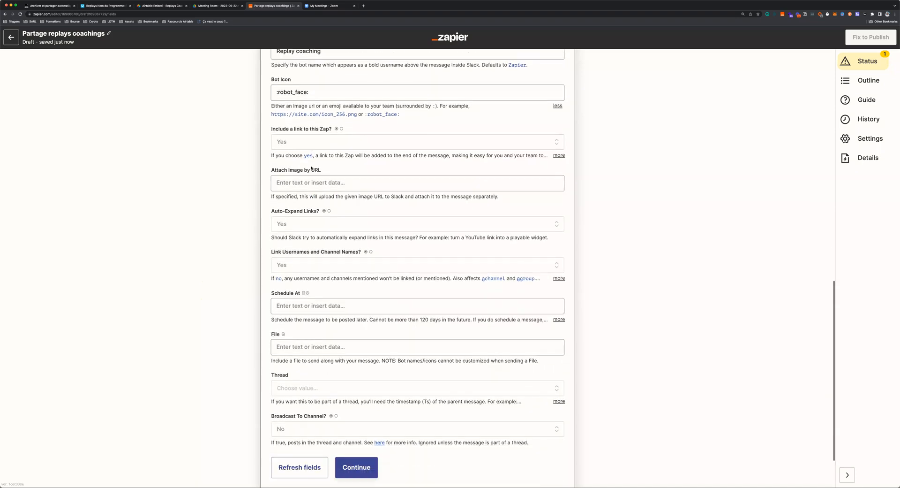
Set the Slack message's option to include a link to this Zap to No.
{"action": "left_click", "coordinate": [319, 142]}
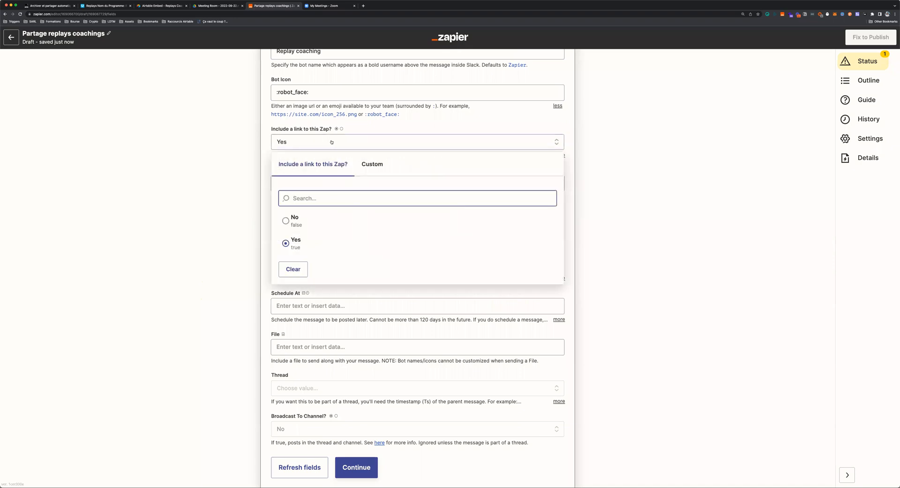
{"action": "left_click", "coordinate": [294, 219]}
{"action": "scroll", "coordinate": [244, 189], "scroll_direction": "up", "scroll_amount": 1}
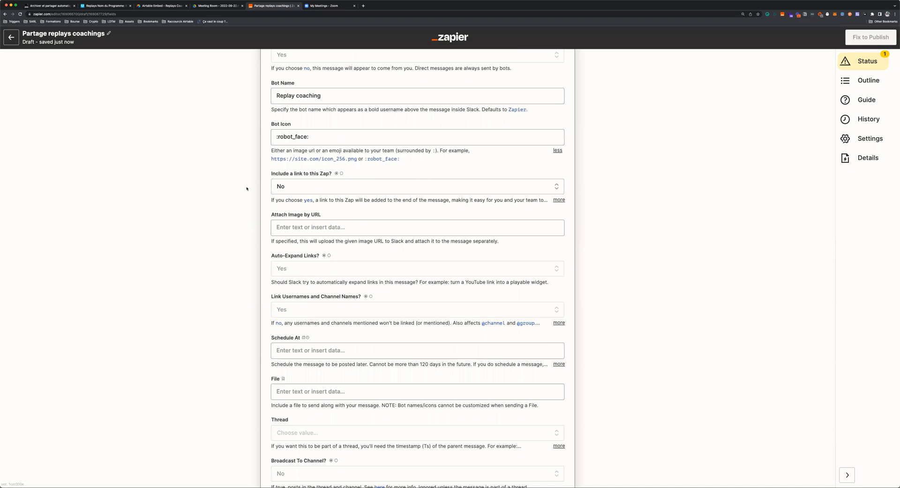
Continue to the Slack step's test, send the test channel message and review the message text in the returned data.
{"action": "scroll", "coordinate": [272, 200], "scroll_direction": "down", "scroll_amount": 1}
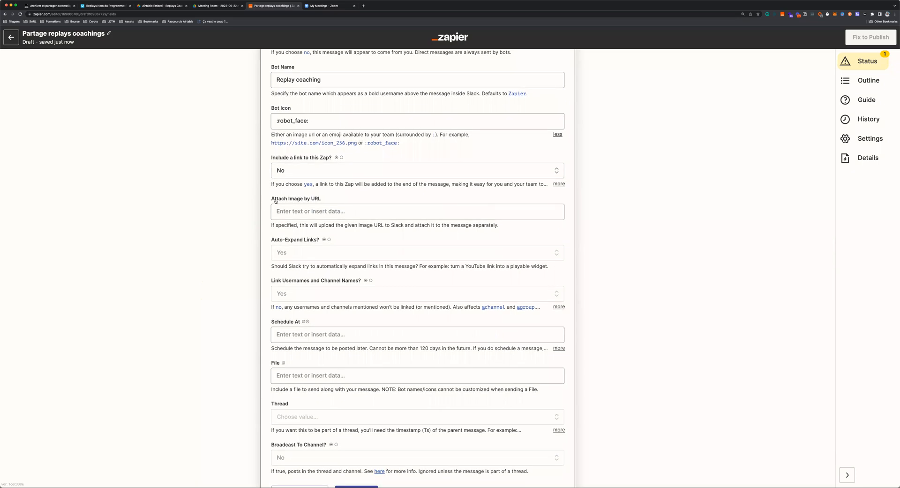
{"action": "scroll", "coordinate": [265, 194], "scroll_direction": "down", "scroll_amount": 2}
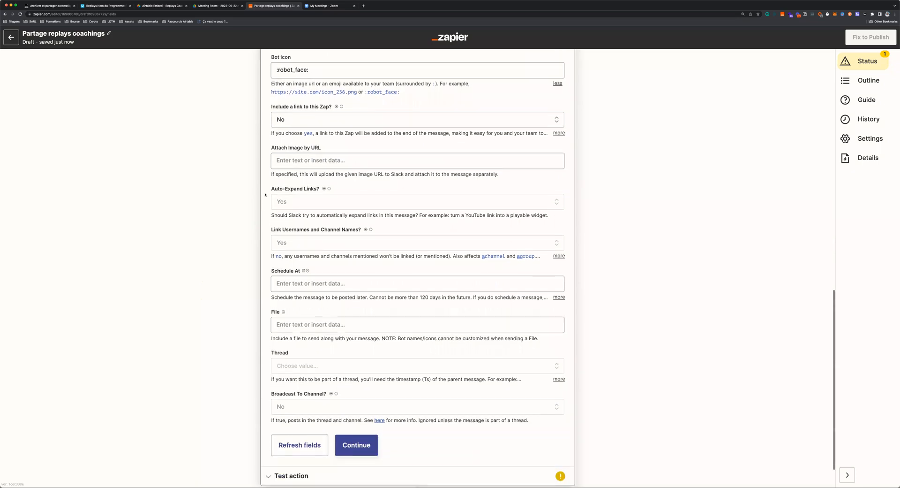
{"action": "scroll", "coordinate": [265, 194], "scroll_direction": "up", "scroll_amount": 1}
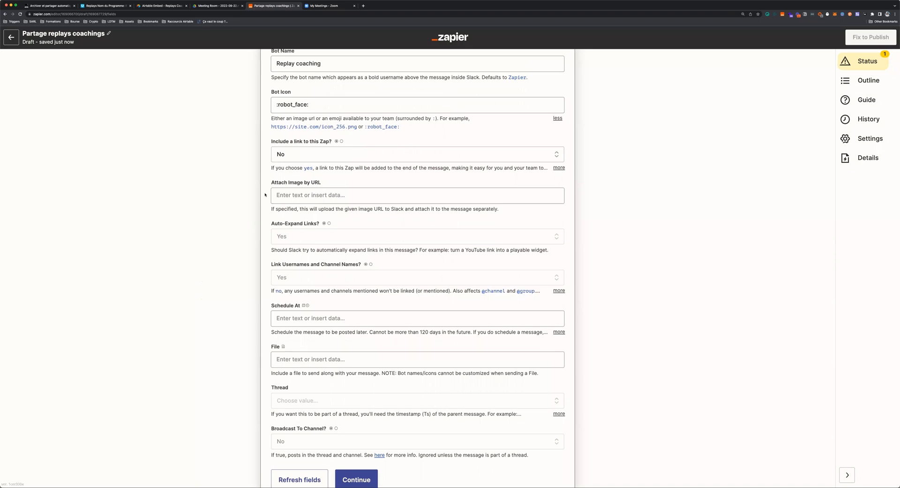
{"action": "scroll", "coordinate": [265, 194], "scroll_direction": "down", "scroll_amount": 1}
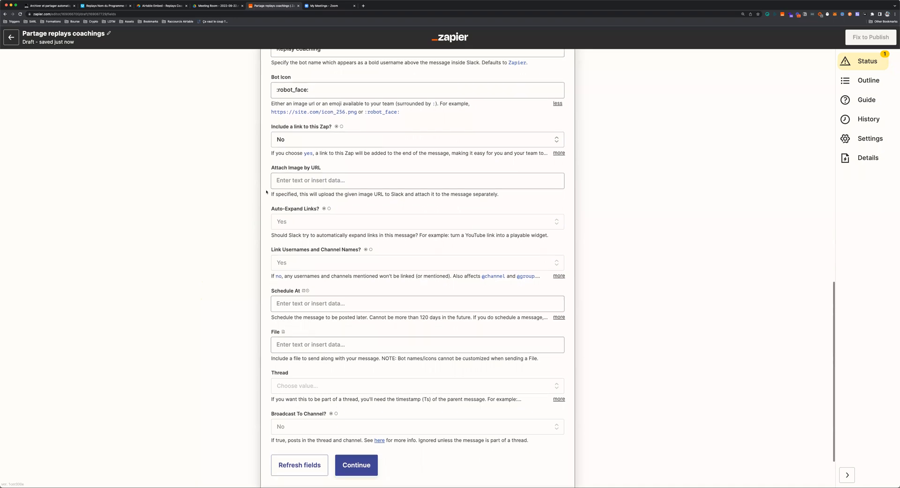
{"action": "scroll", "coordinate": [266, 181], "scroll_direction": "down", "scroll_amount": 3}
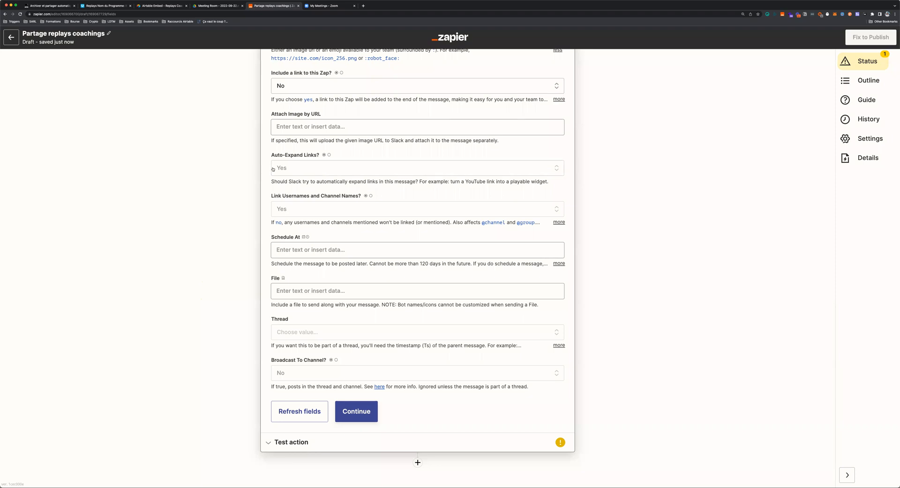
{"action": "scroll", "coordinate": [265, 173], "scroll_direction": "down", "scroll_amount": 1}
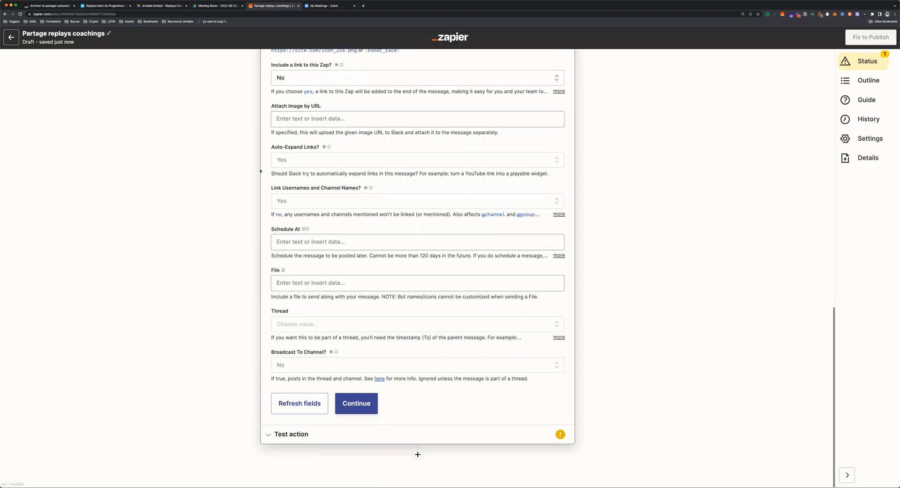
{"action": "left_click", "coordinate": [291, 430]}
{"action": "left_click", "coordinate": [300, 423]}
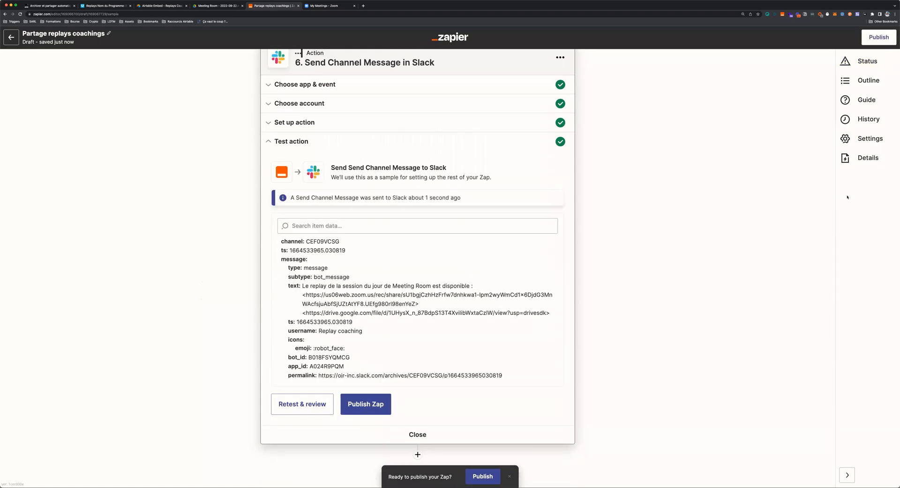
{"action": "left_click_drag", "start_coordinate": [304, 285], "coordinate": [460, 306]}
{"action": "left_click", "coordinate": [460, 306]}
{"action": "scroll", "coordinate": [463, 303], "scroll_direction": "up", "scroll_amount": 1}
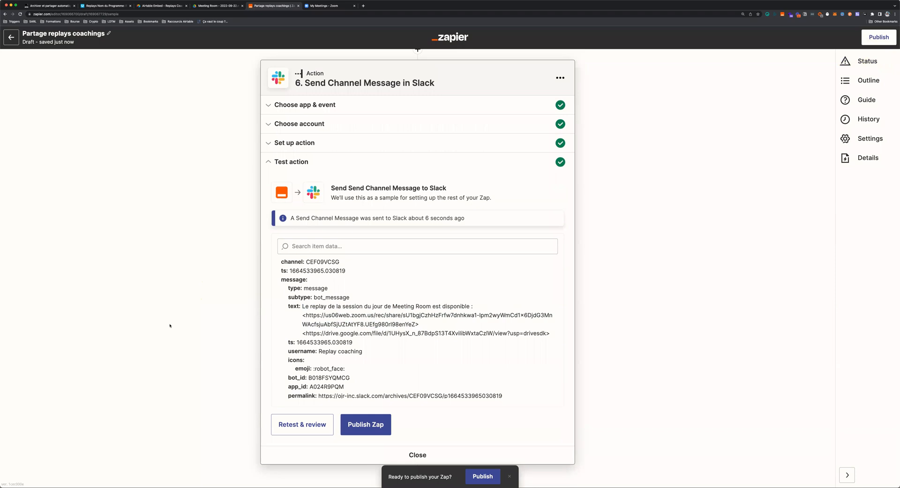
{"action": "scroll", "coordinate": [221, 301], "scroll_direction": "down", "scroll_amount": 1}
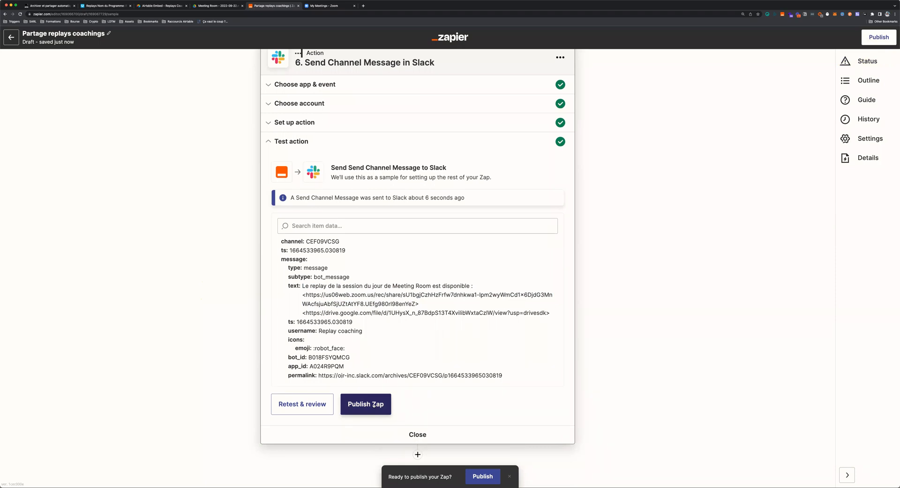
Open the filter step's setup and review its Topic conditions for Workshop and Training équipe.
{"action": "scroll", "coordinate": [427, 209], "scroll_direction": "up", "scroll_amount": 7}
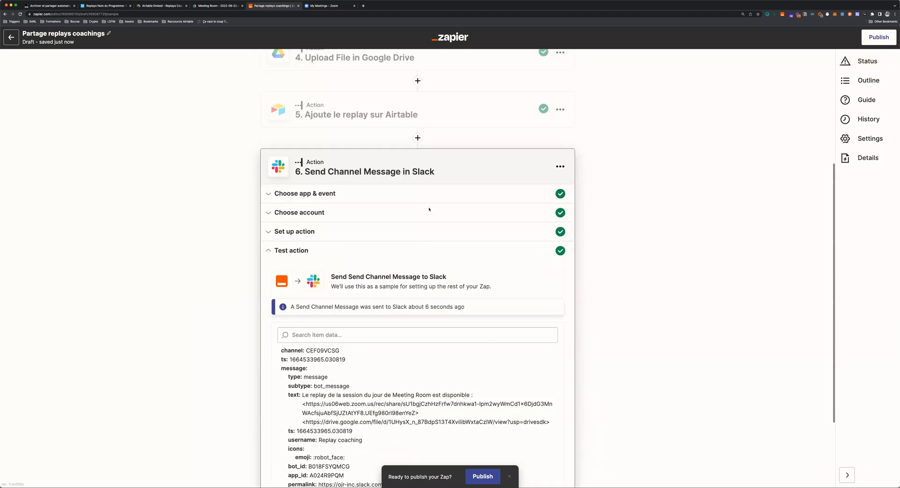
{"action": "left_click", "coordinate": [393, 137]}
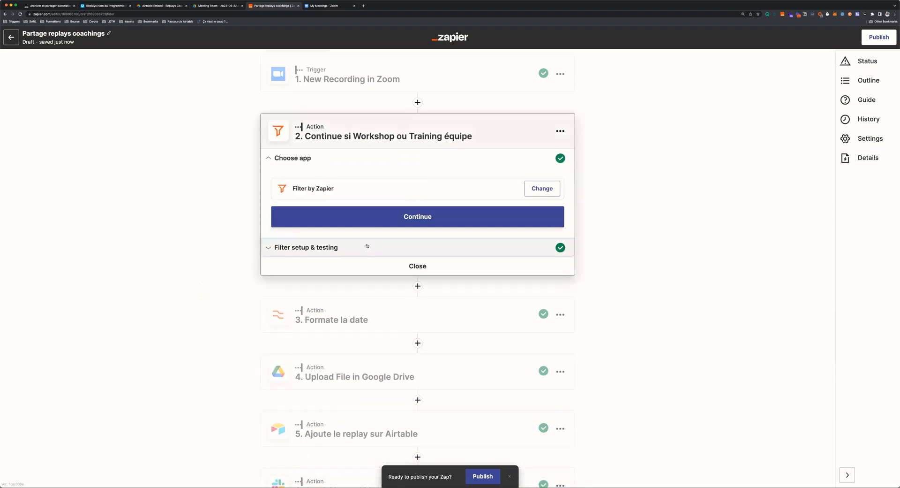
{"action": "left_click", "coordinate": [365, 246]}
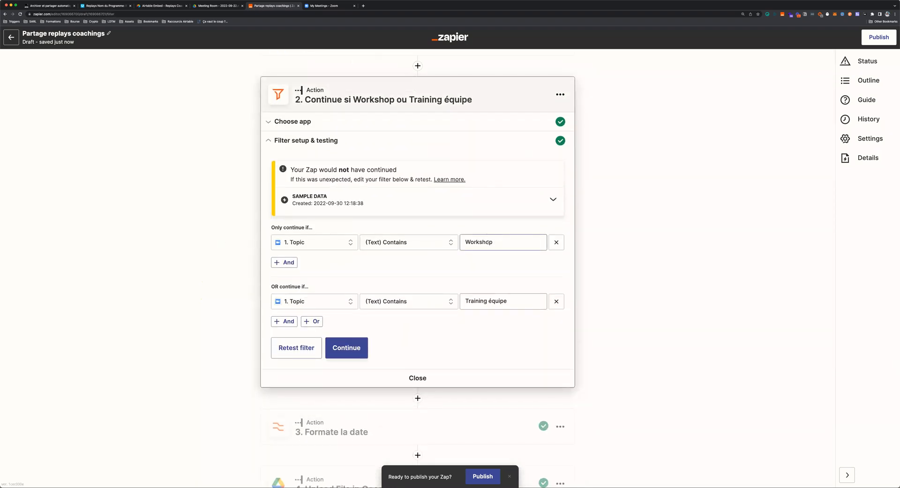
{"action": "left_click", "coordinate": [494, 303]}
{"action": "scroll", "coordinate": [615, 233], "scroll_direction": "up", "scroll_amount": 1}
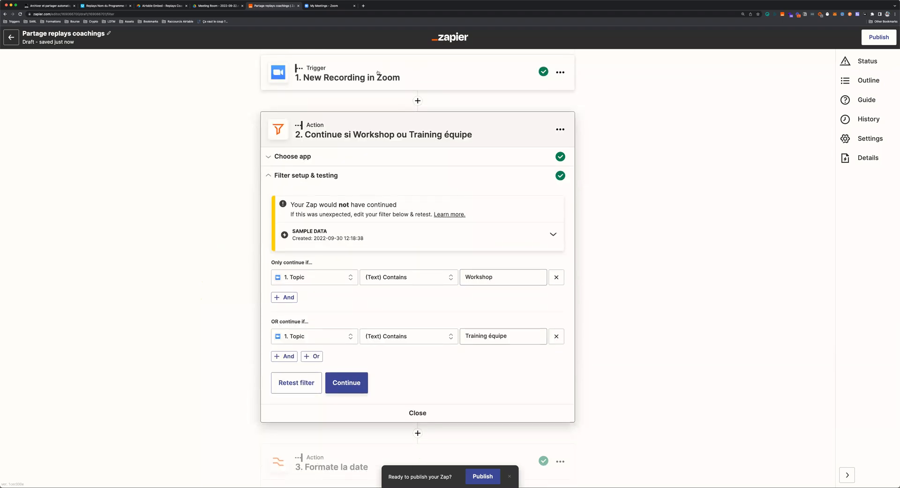
Open the New Recording in Zoom trigger and review its app and event settings.
{"action": "left_click", "coordinate": [378, 72]}
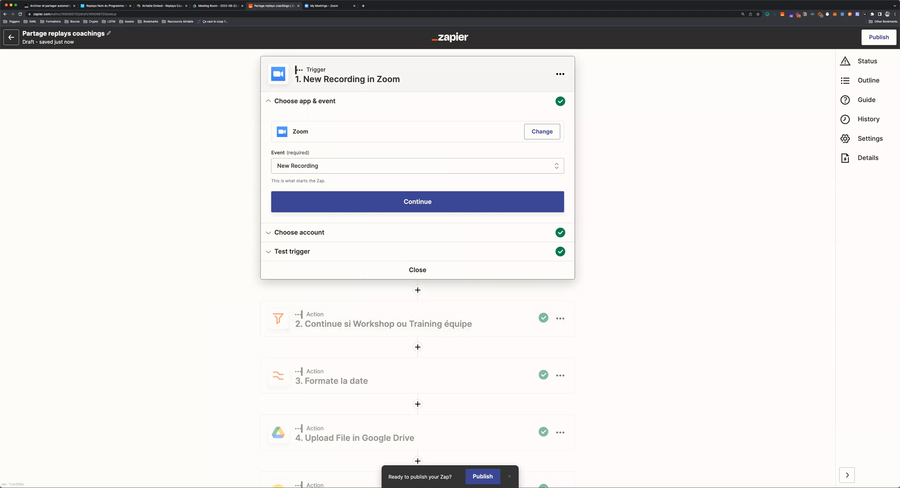
{"action": "mouse_move", "coordinate": [310, 78]}
{"action": "left_mouse_down"}
{"action": "mouse_move", "coordinate": [401, 79]}
{"action": "mouse_move", "coordinate": [296, 79]}
{"action": "left_mouse_up"}
{"action": "left_click", "coordinate": [401, 79]}
{"action": "left_click", "coordinate": [325, 78]}
{"action": "left_click_drag", "start_coordinate": [347, 80], "coordinate": [399, 80]}
{"action": "left_click", "coordinate": [396, 81]}
Switch to the Notion page about automatically archiving and sharing Zoom replays.
{"action": "left_click", "coordinate": [57, 9]}
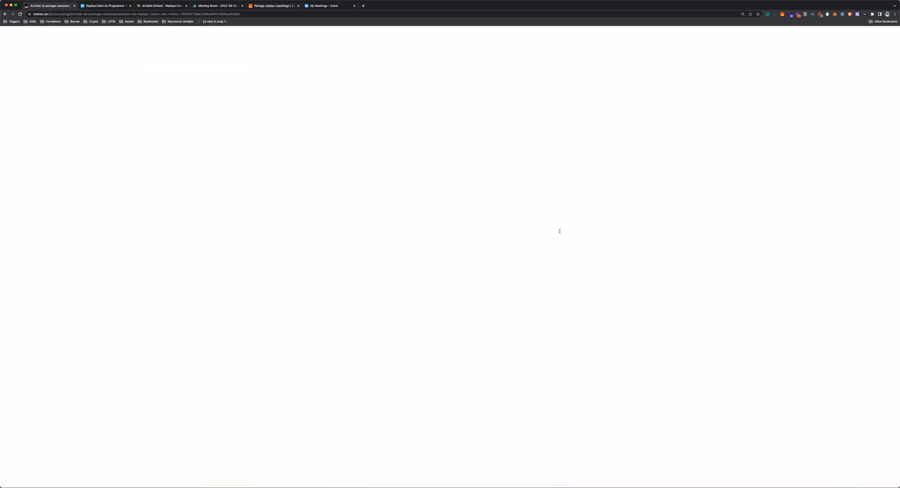